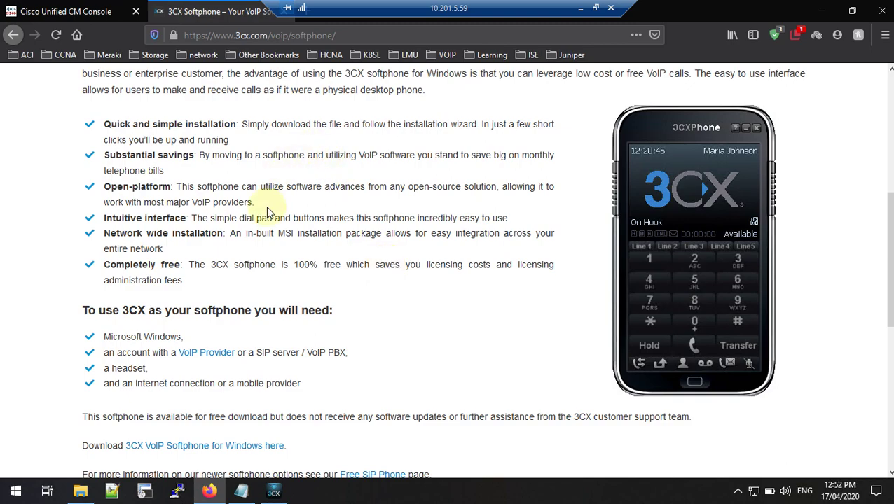
Step: Review the setup notes for the MAC address F4B7E25245CC and the agent01 username
scroll(305, 430, down, 1)
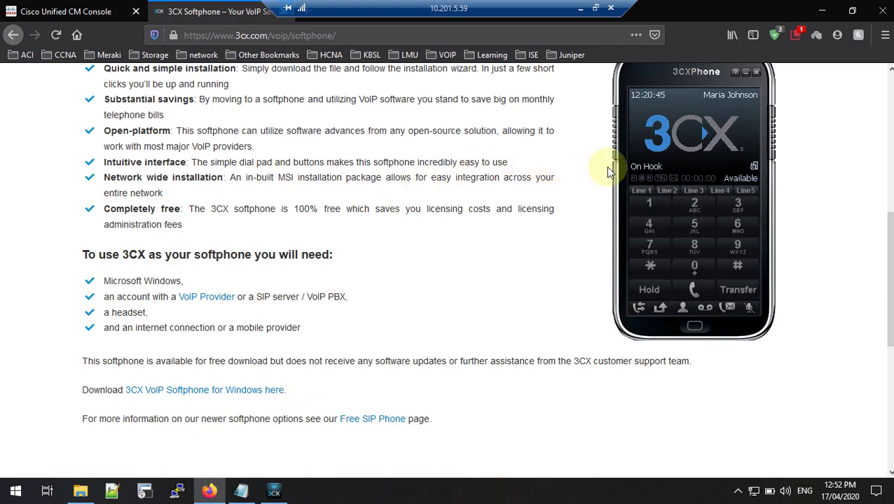
click(809, 194)
scroll(791, 231, up, 1)
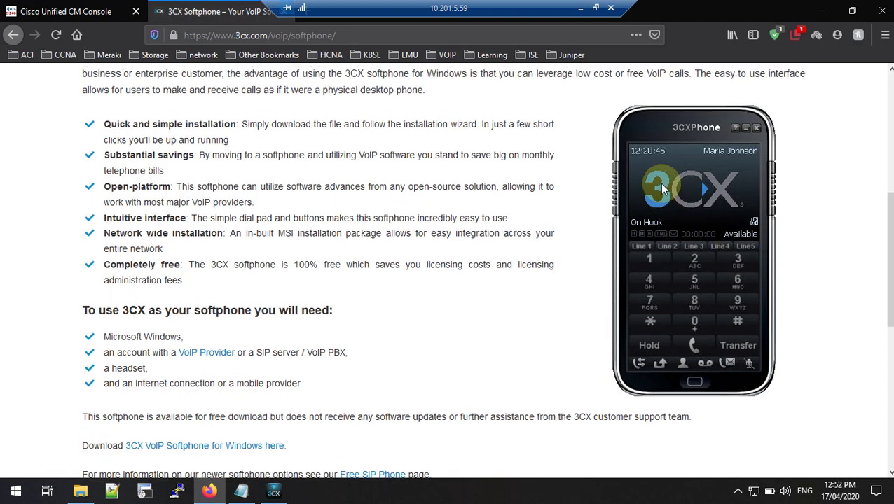
click(242, 494)
click(291, 310)
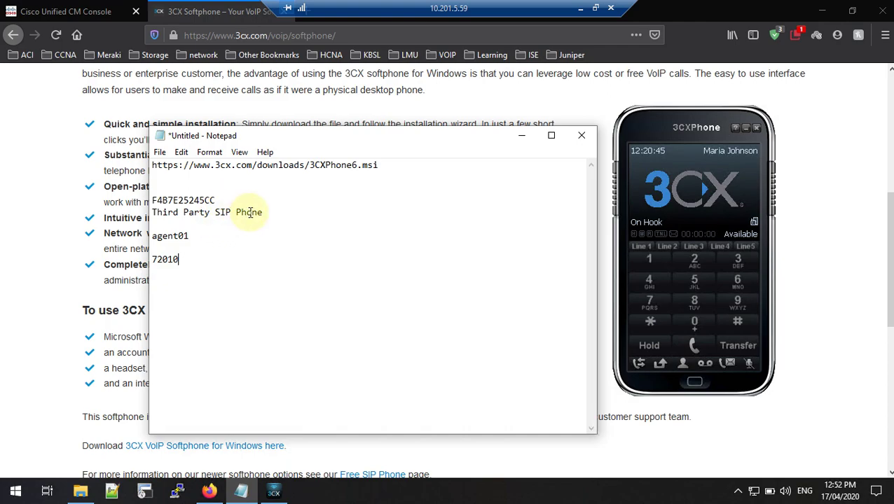
drag(242, 200, 150, 201)
drag(190, 236, 151, 239)
click(199, 239)
click(189, 245)
drag(165, 250, 150, 236)
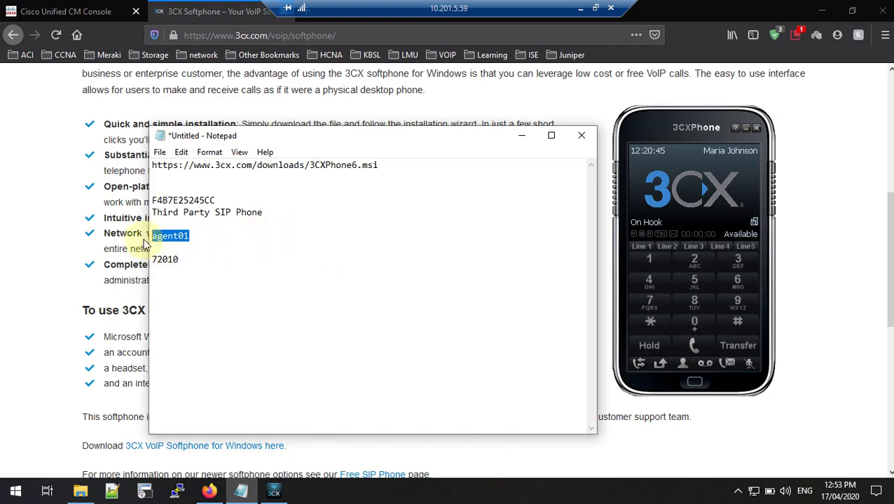
click(261, 235)
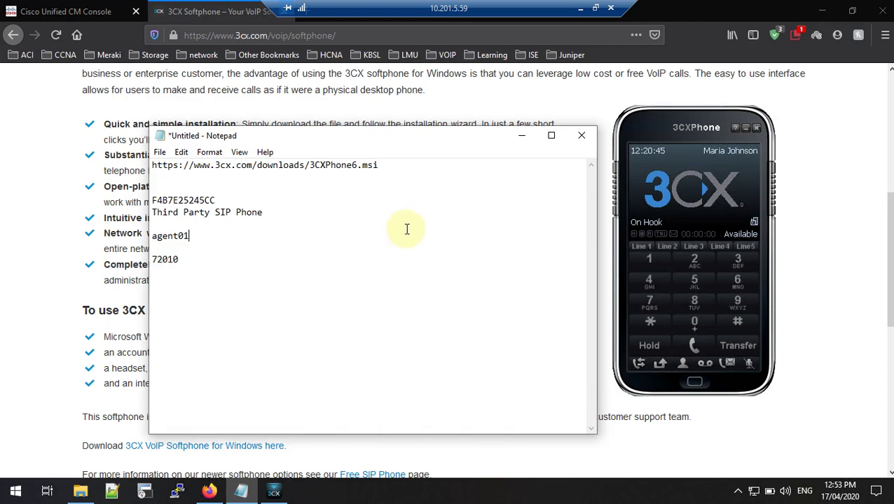
click(811, 252)
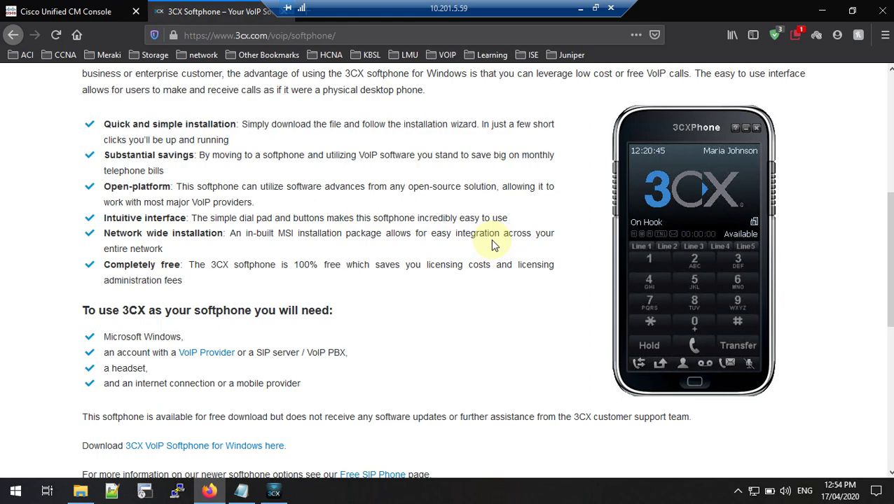
Step: From Device > Phone, add a new phone with type Third-party SIP Device (Advanced)
click(98, 17)
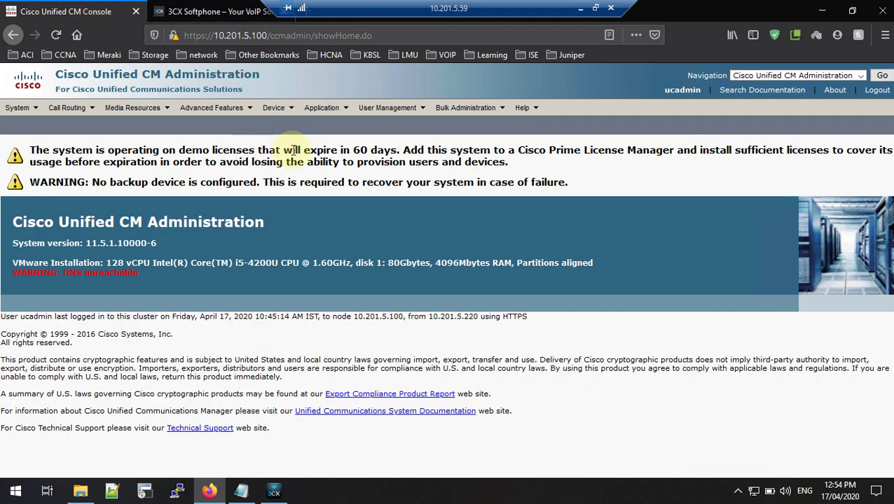
mouse_move(280, 118)
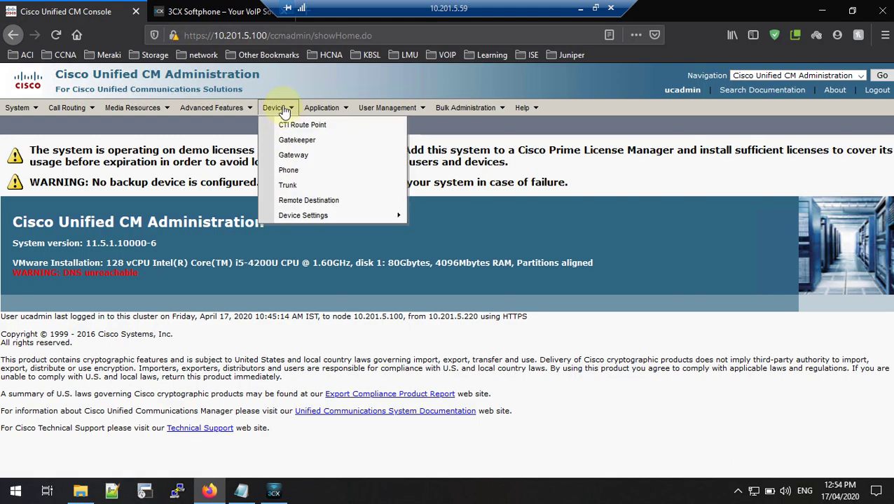
click(294, 171)
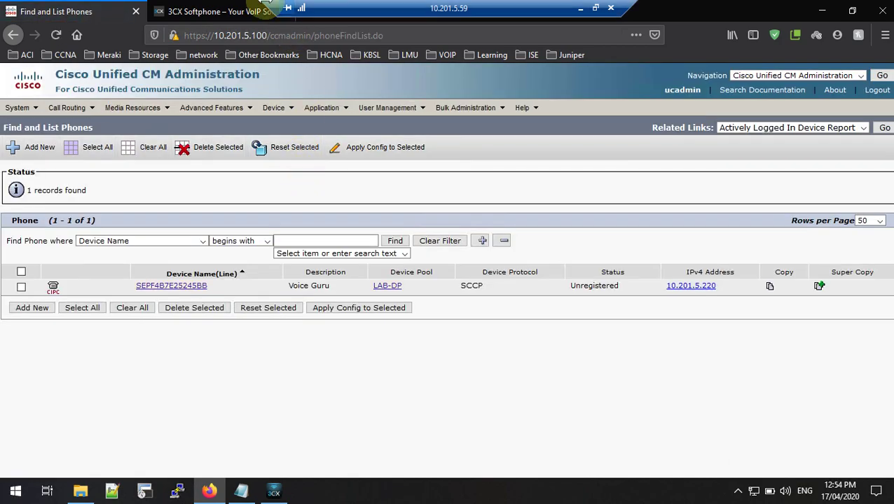
click(29, 150)
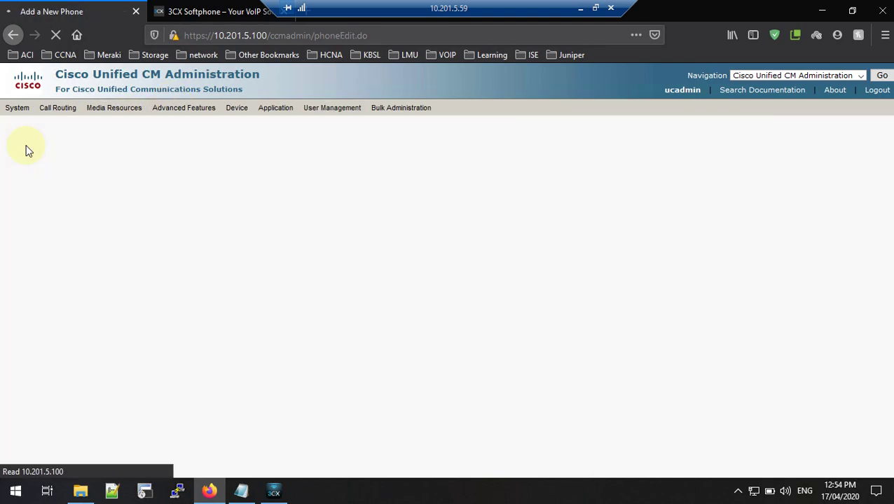
click(221, 238)
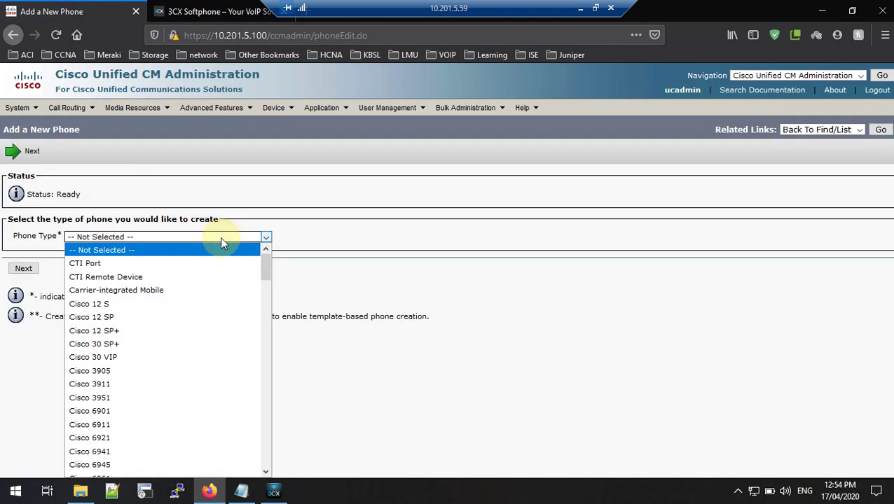
scroll(225, 287, down, 3)
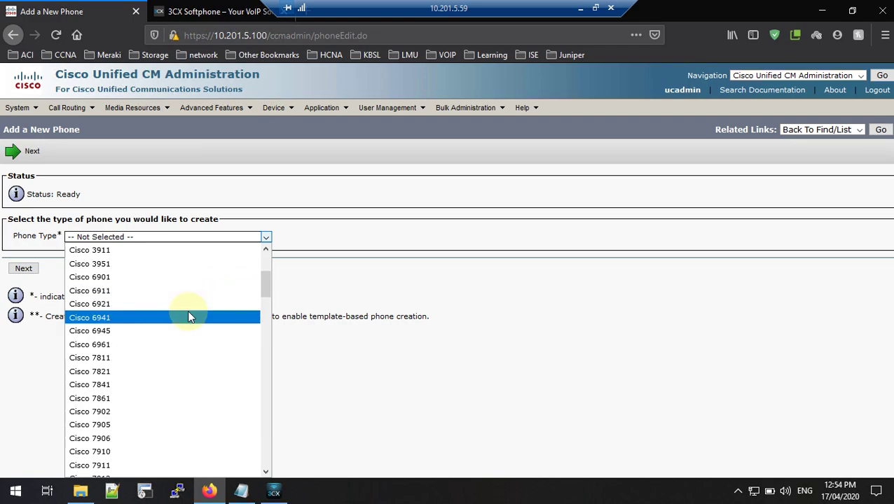
scroll(205, 329, down, 20)
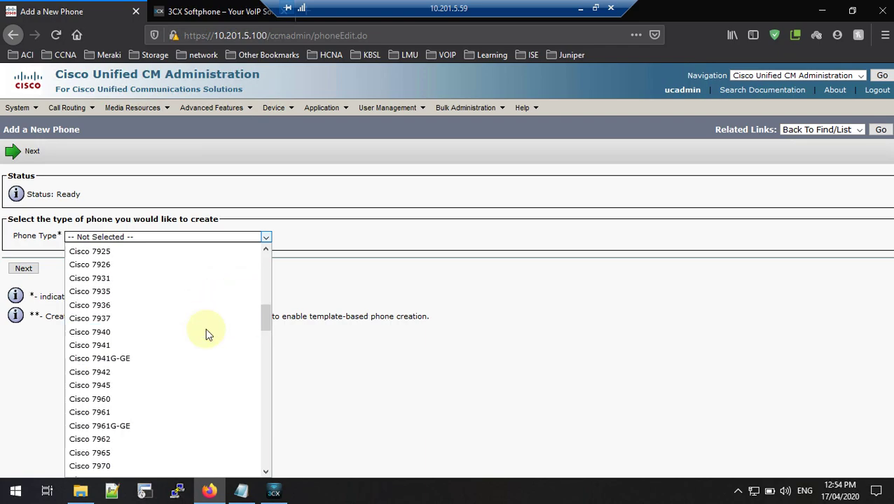
scroll(205, 339, down, 10)
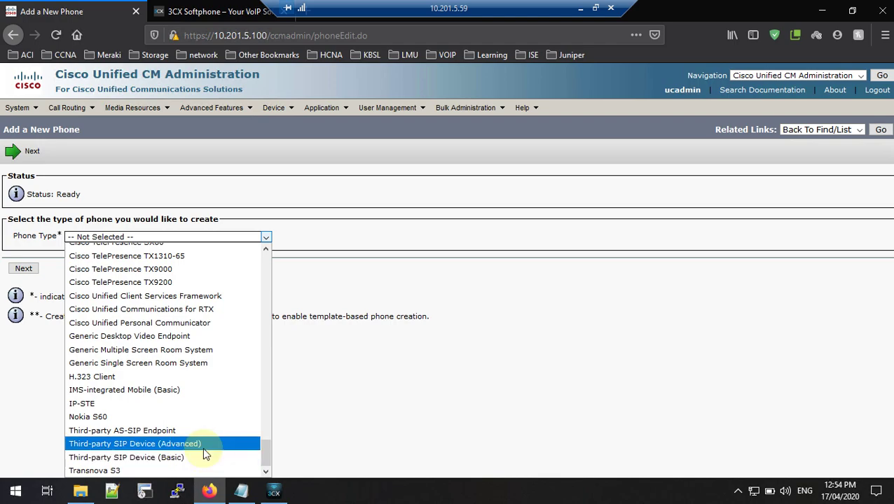
click(207, 445)
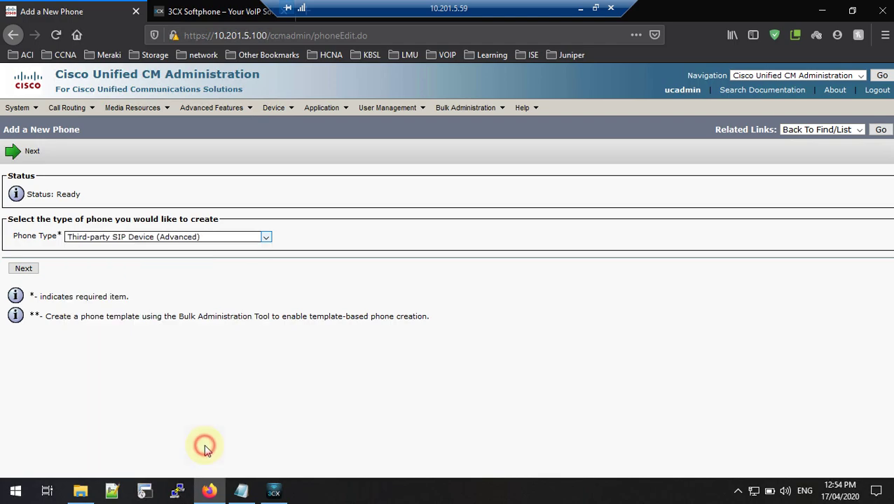
Step: Continue to the new phone's configuration form
click(25, 270)
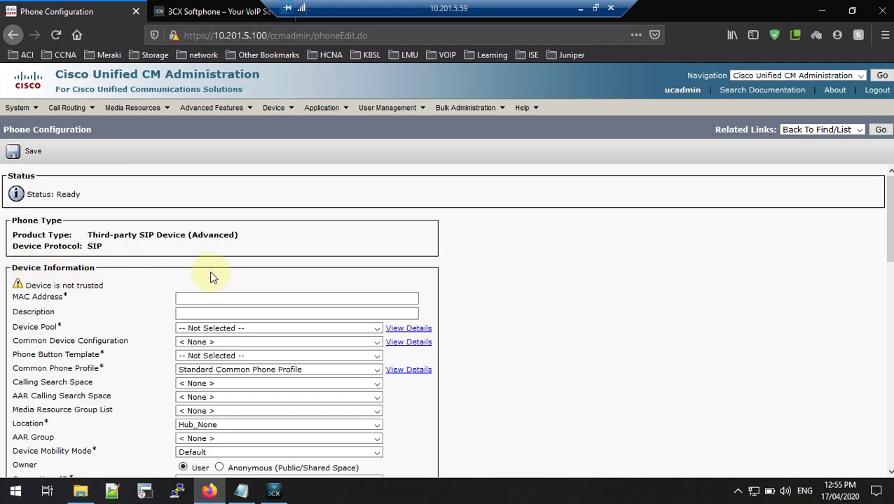
scroll(213, 277, down, 3)
scroll(236, 274, up, 3)
scroll(242, 274, down, 1)
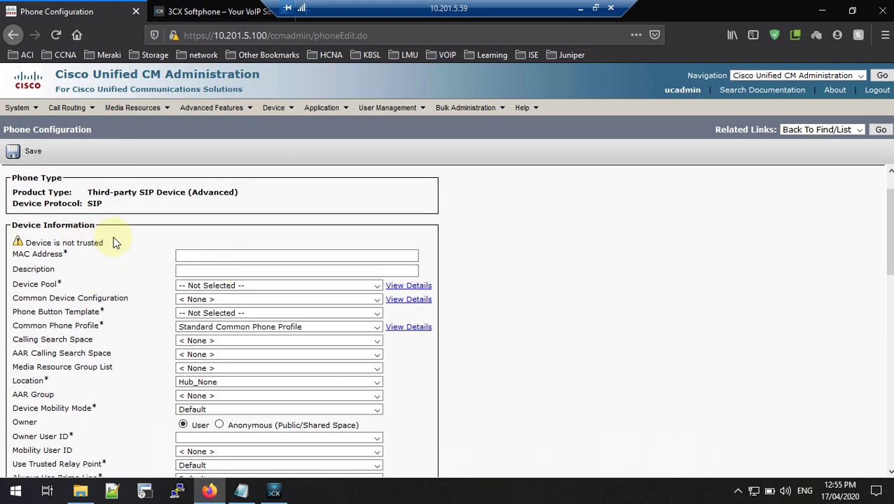
scroll(189, 250, down, 2)
scroll(189, 249, up, 2)
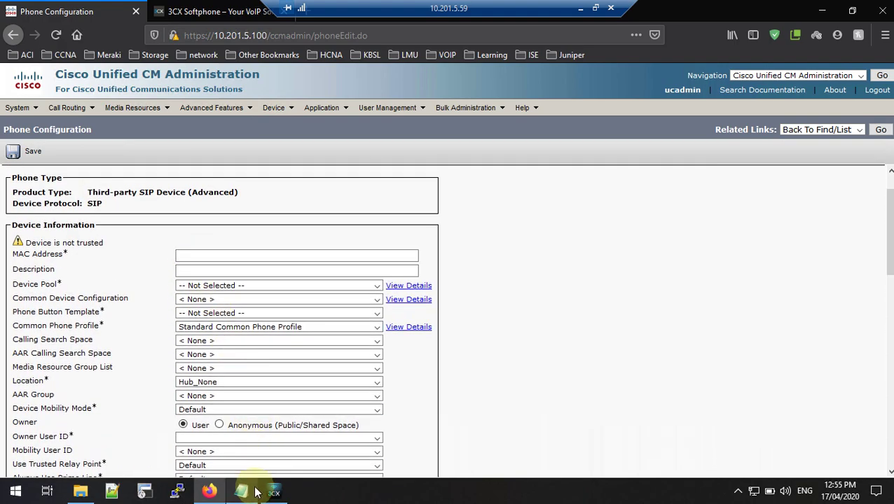
Step: Copy MAC address F4B7E25245CC from the notes into the MAC Address field
click(241, 492)
double_click(220, 201)
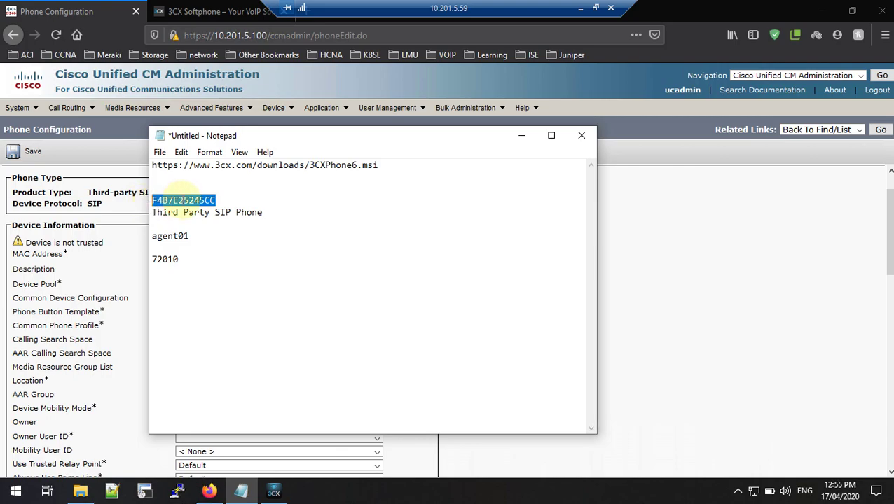
right_click(181, 201)
click(207, 242)
click(88, 254)
click(222, 255)
right_click(221, 255)
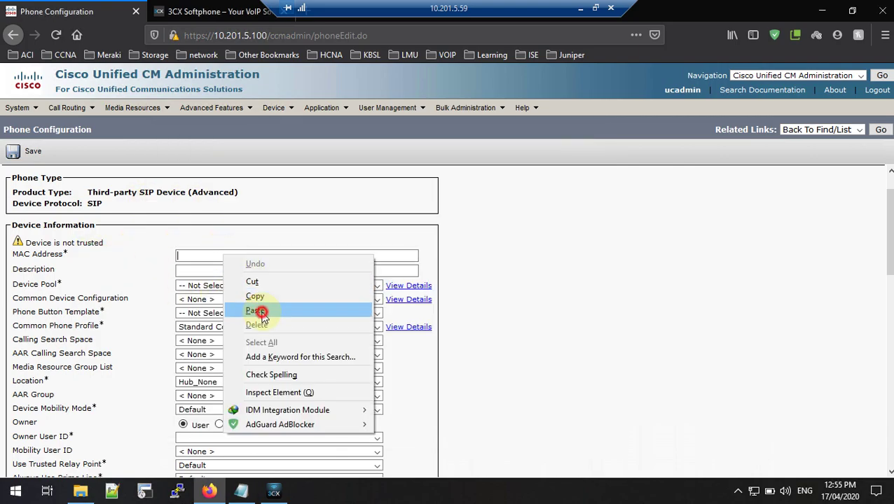
click(259, 310)
click(273, 225)
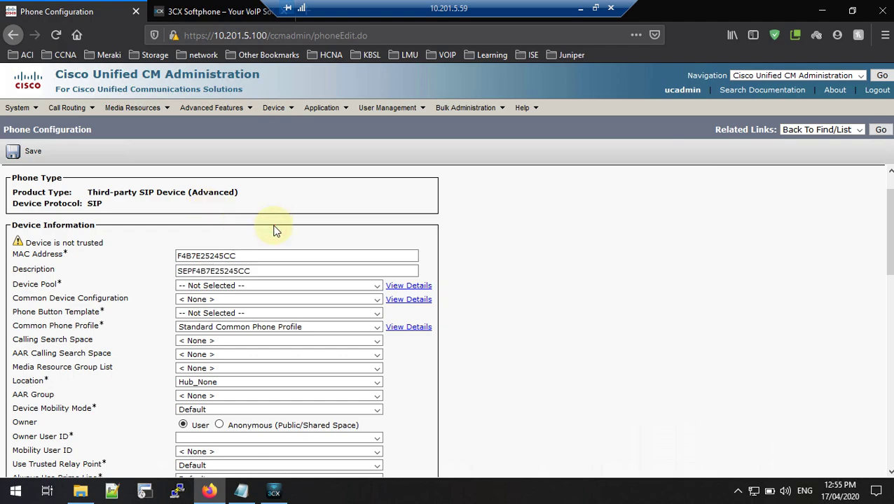
Step: Replace the auto-filled description with 'Third Party SIP Phone' copied from the notes
click(242, 492)
drag(263, 212, 151, 213)
right_click(173, 213)
click(206, 257)
click(136, 265)
drag(270, 272, 178, 273)
right_click(209, 277)
click(240, 328)
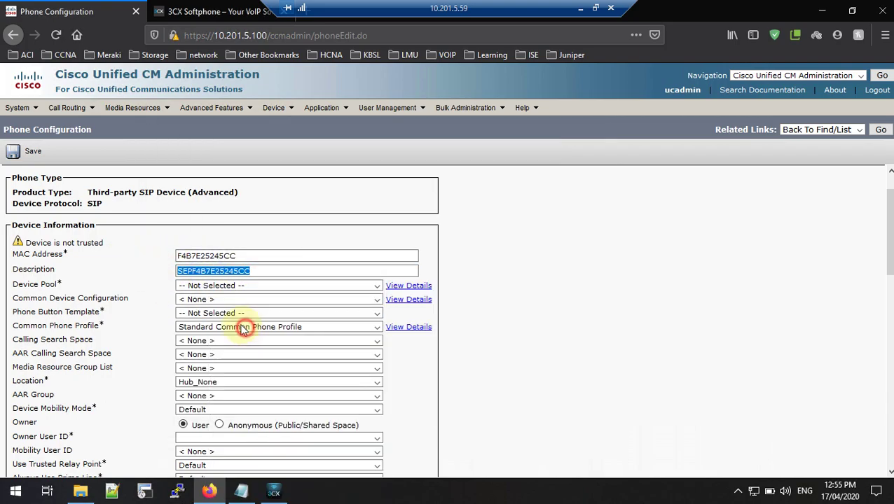
Step: Set device pool LAB-DP, Third-party SIP Device (Advanced) button template, MRGL-LAB and location LAB-LOC
click(201, 285)
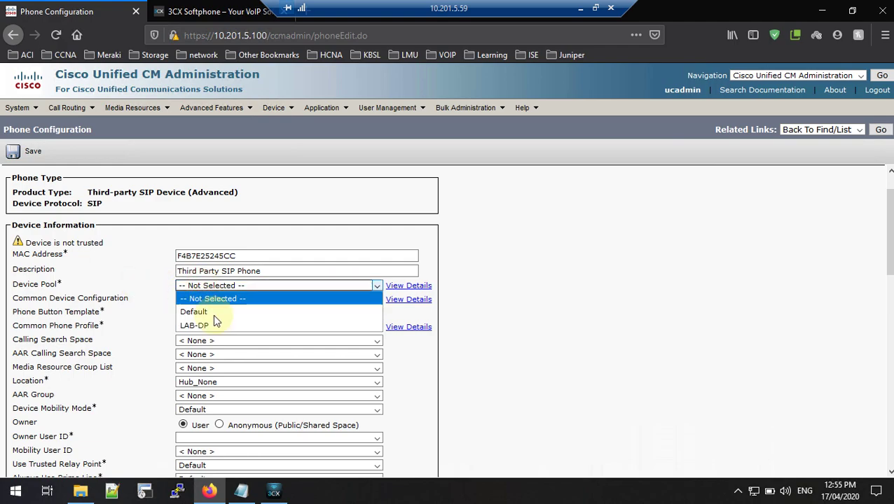
click(204, 323)
click(188, 313)
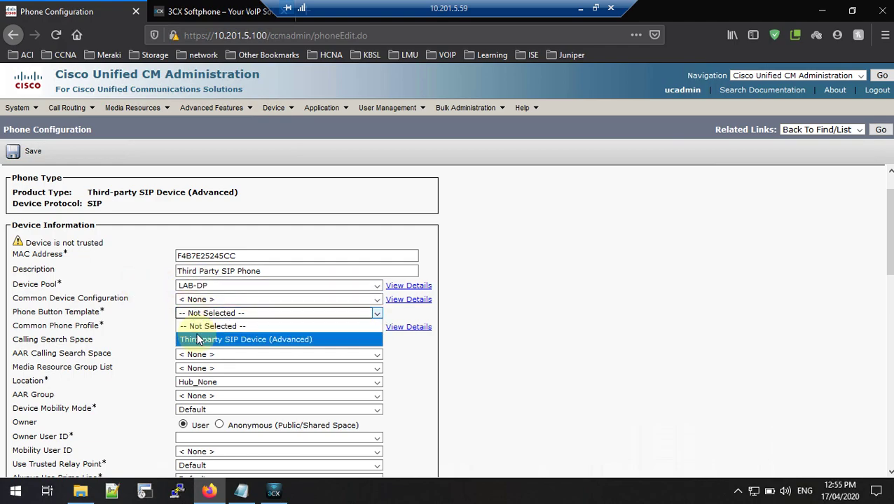
click(198, 341)
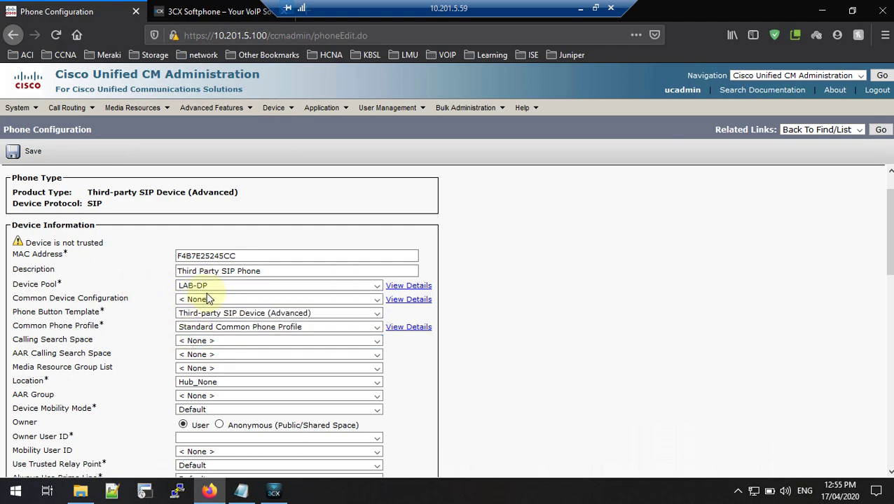
scroll(215, 294, down, 1)
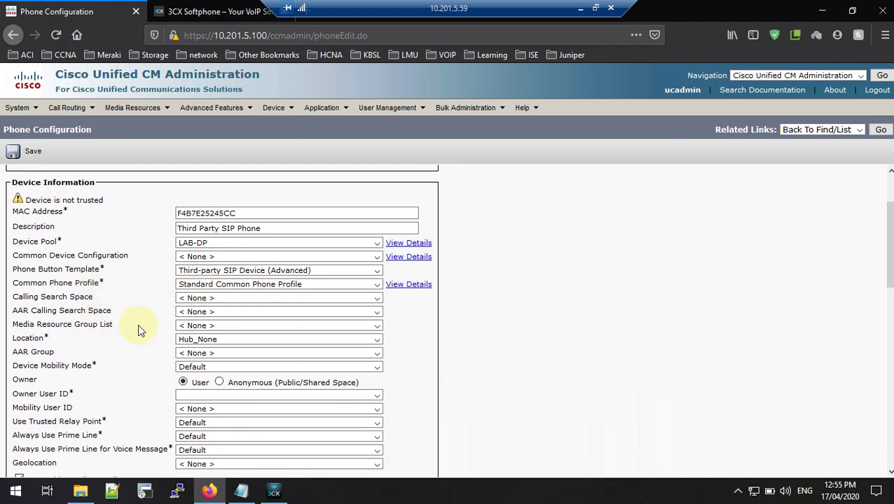
click(181, 328)
click(212, 351)
click(201, 342)
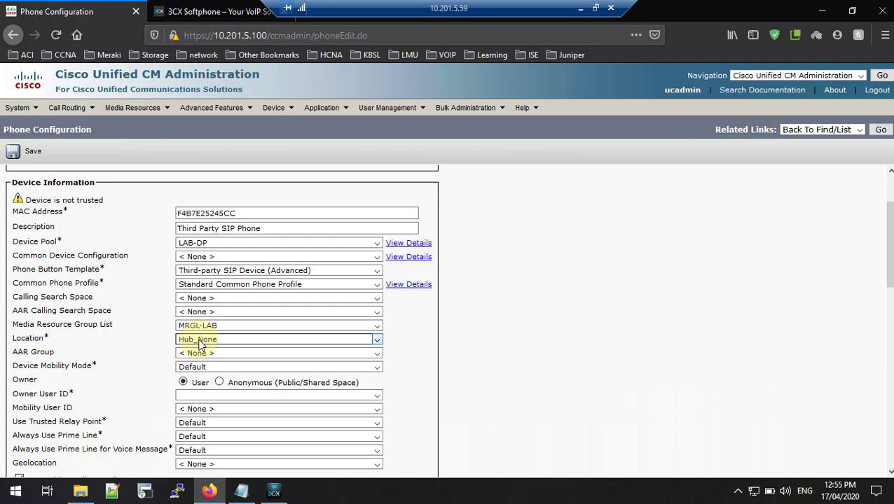
click(199, 342)
click(214, 369)
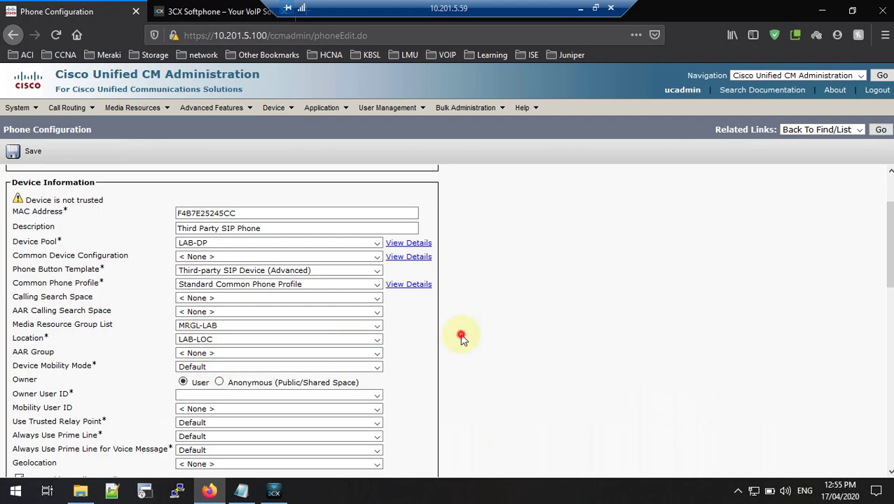
scroll(255, 297, down, 1)
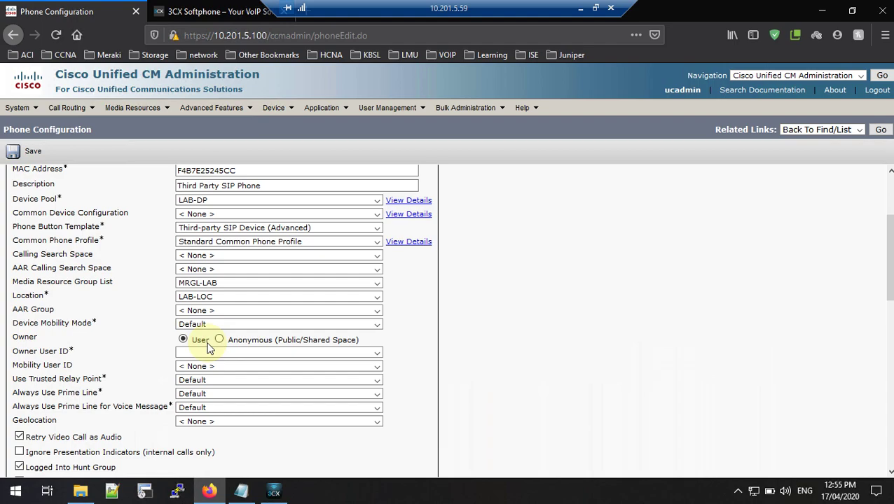
Step: Make the owner anonymous, choose the third-party SIP non-secure profile and Standard SIP Profile, then save
click(219, 339)
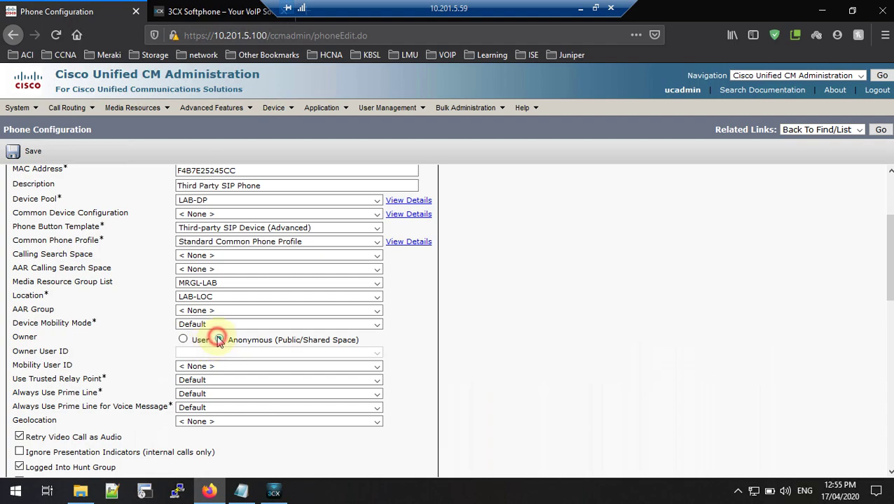
scroll(136, 324, down, 6)
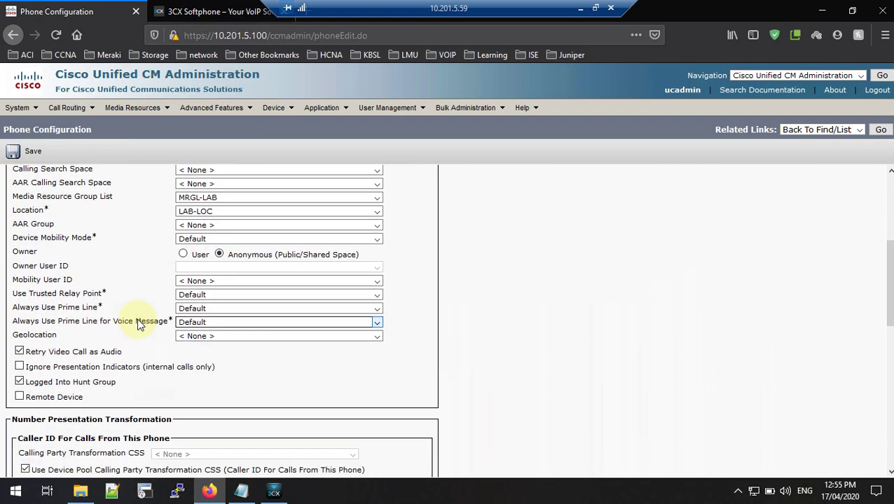
scroll(138, 322, down, 3)
click(160, 339)
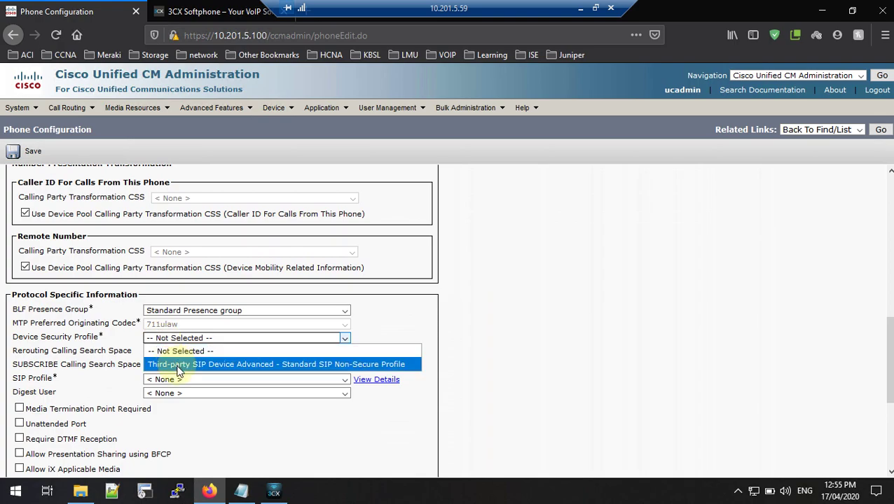
click(175, 364)
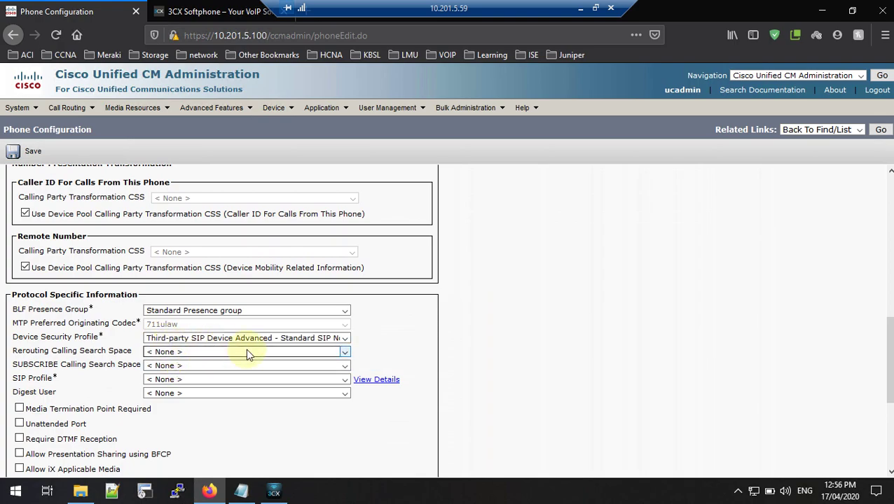
click(170, 381)
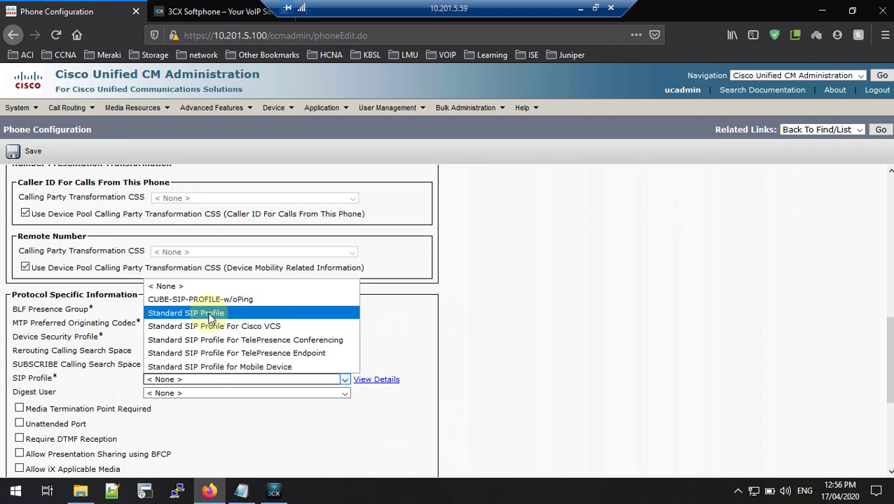
click(211, 316)
click(26, 153)
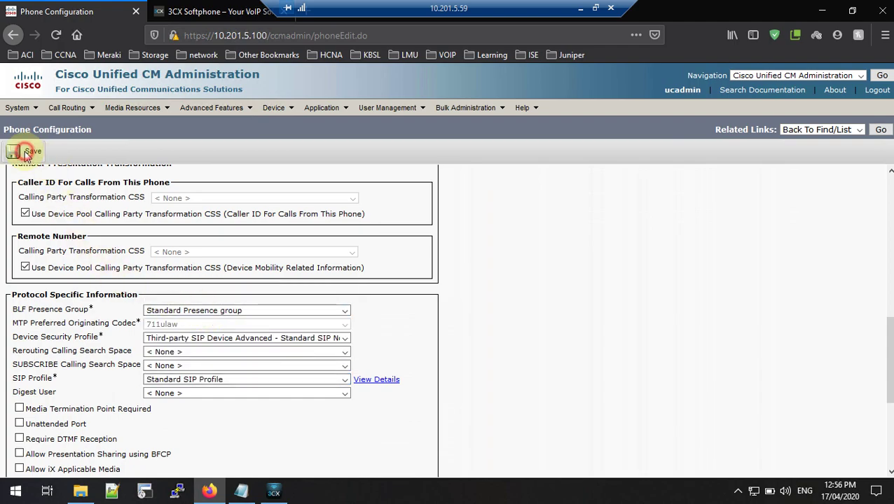
Step: Confirm adding the phone and open 'Line [1] - Add a new DN'
click(531, 244)
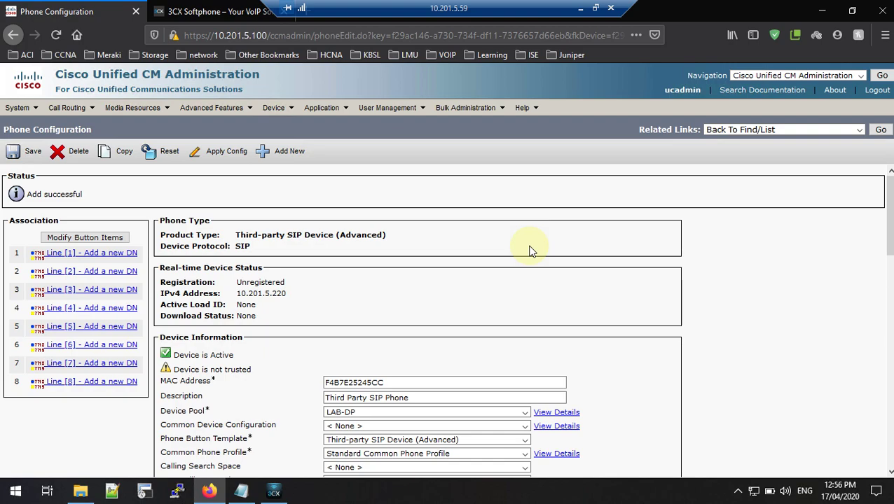
scroll(494, 272, down, 3)
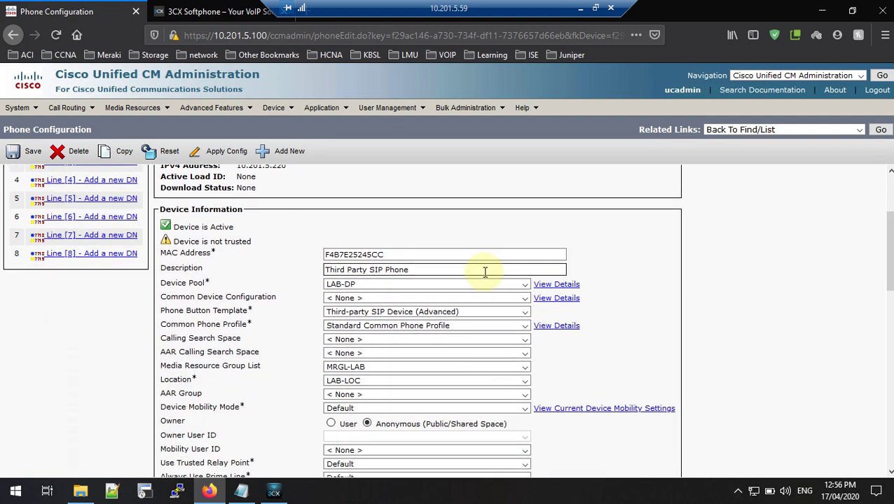
scroll(479, 258, up, 3)
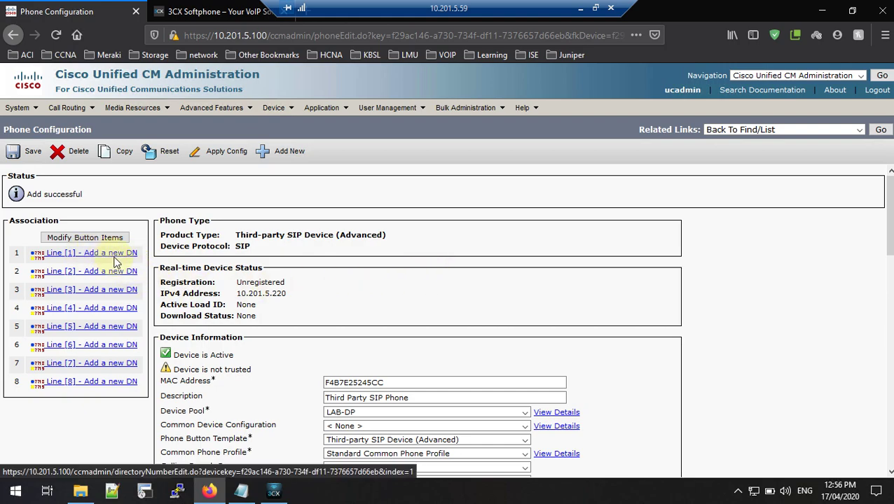
click(117, 259)
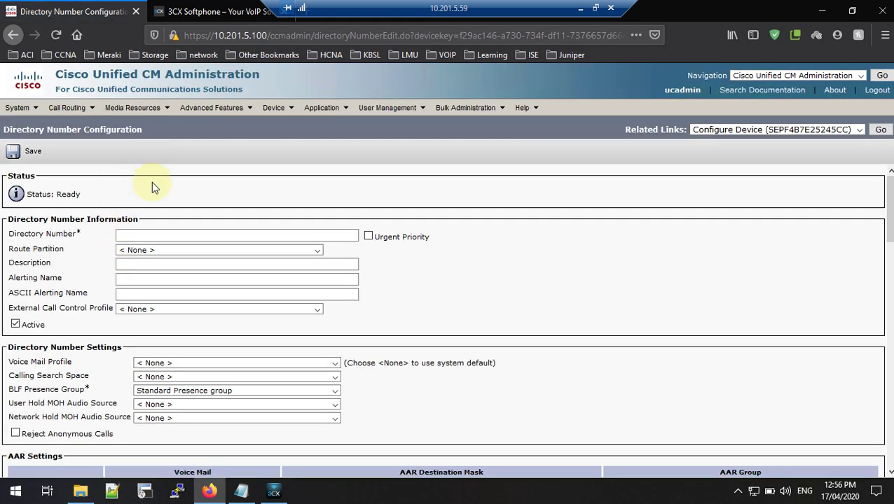
Step: Enter directory number 72010 from the notes and put it in partition LAB-IDN-PT
click(146, 235)
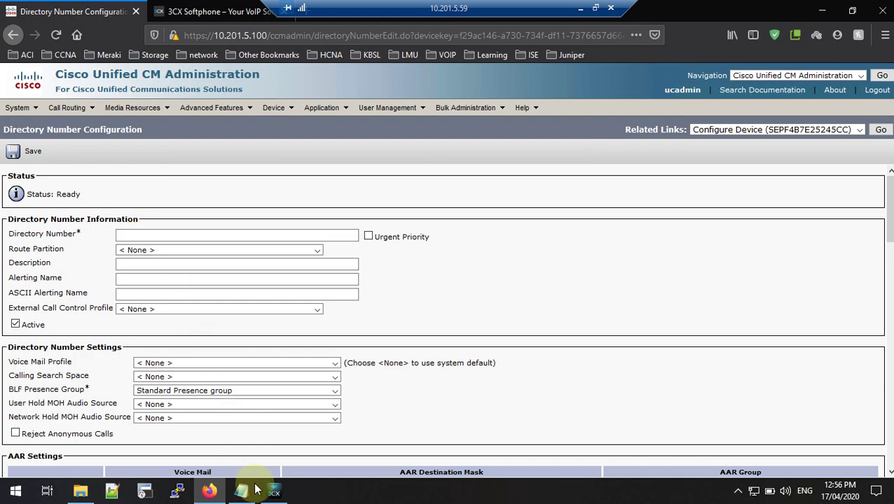
click(241, 492)
drag(200, 263, 156, 264)
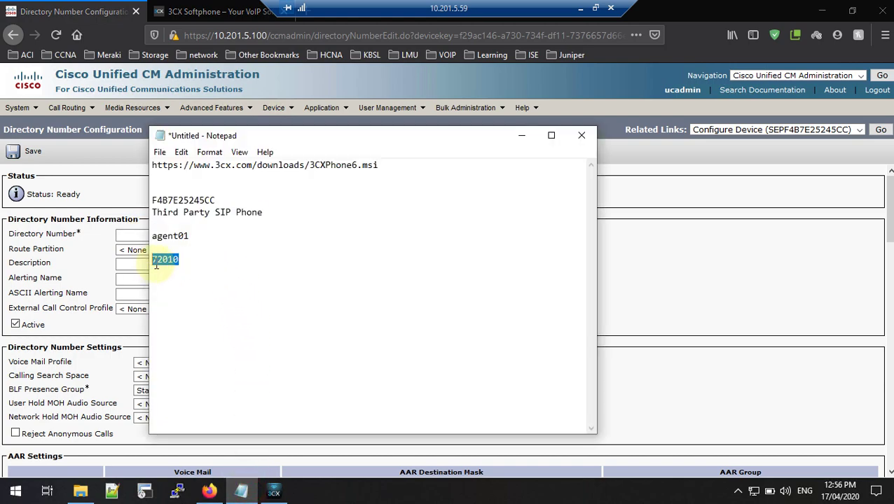
right_click(168, 262)
click(197, 308)
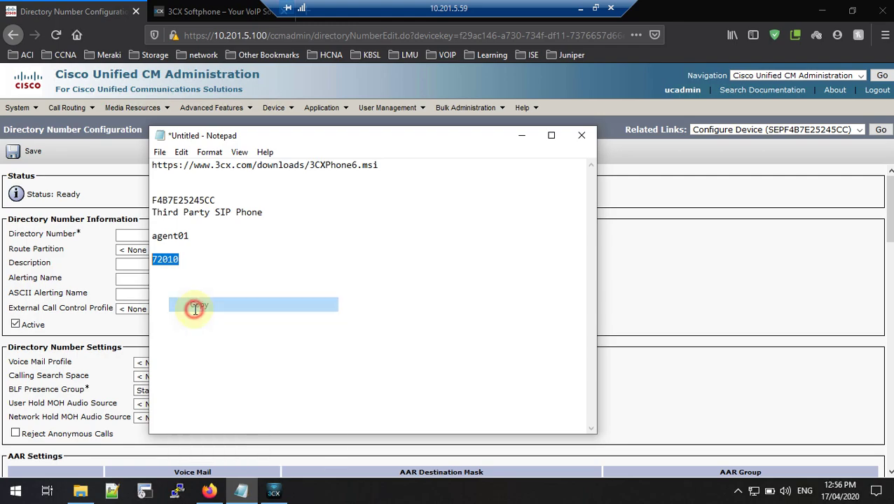
click(135, 235)
right_click(136, 236)
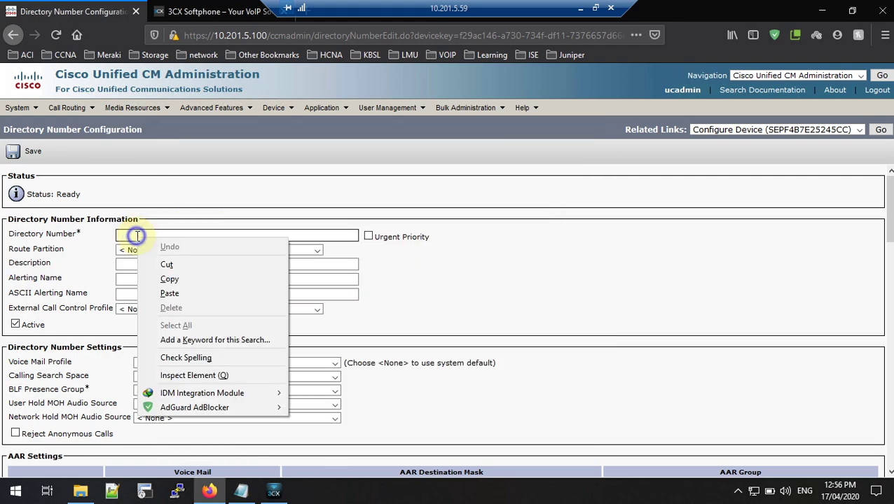
click(172, 294)
click(487, 259)
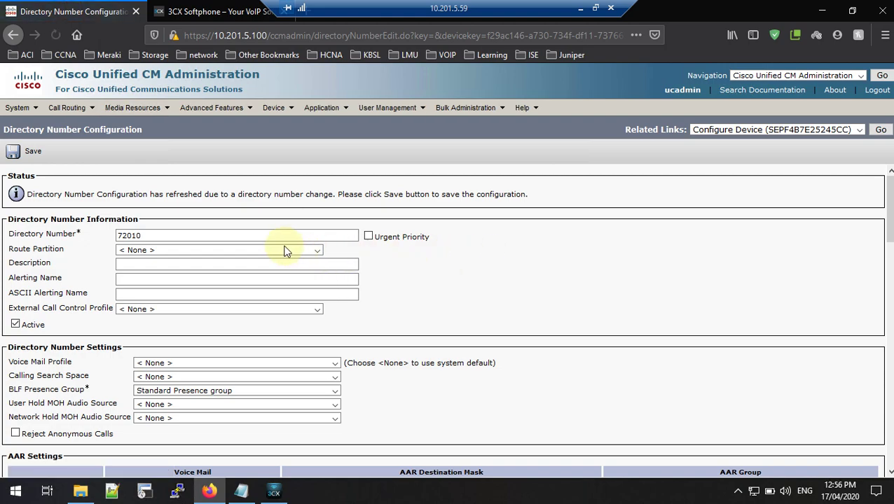
click(254, 254)
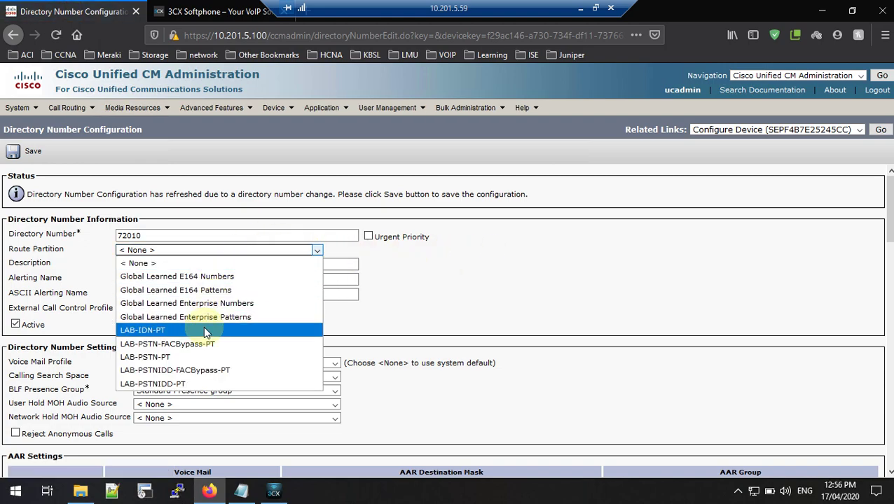
click(209, 330)
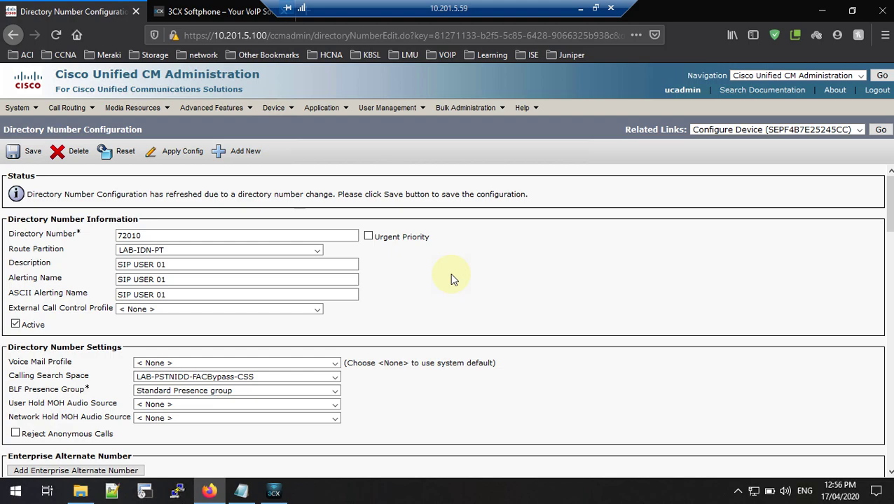
Step: Copy 'SIP USER 01' and check the calling search space list, leaving it unchanged
drag(184, 264, 96, 262)
right_click(127, 268)
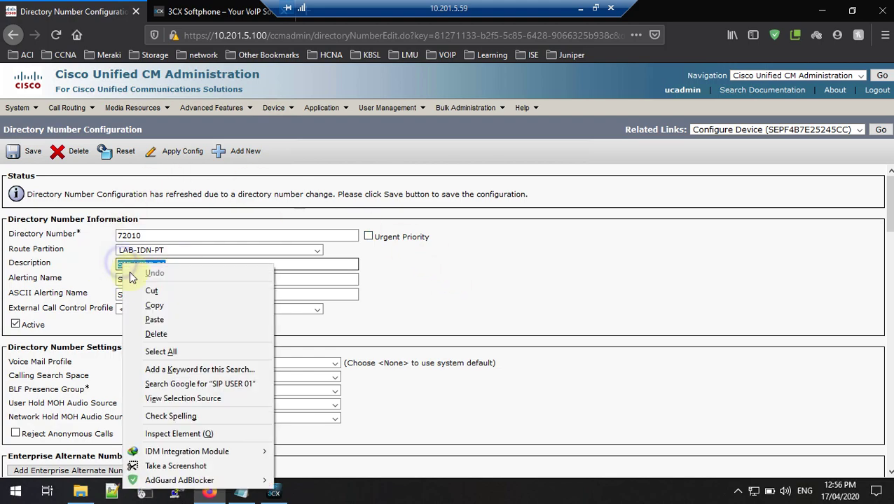
click(154, 305)
click(186, 280)
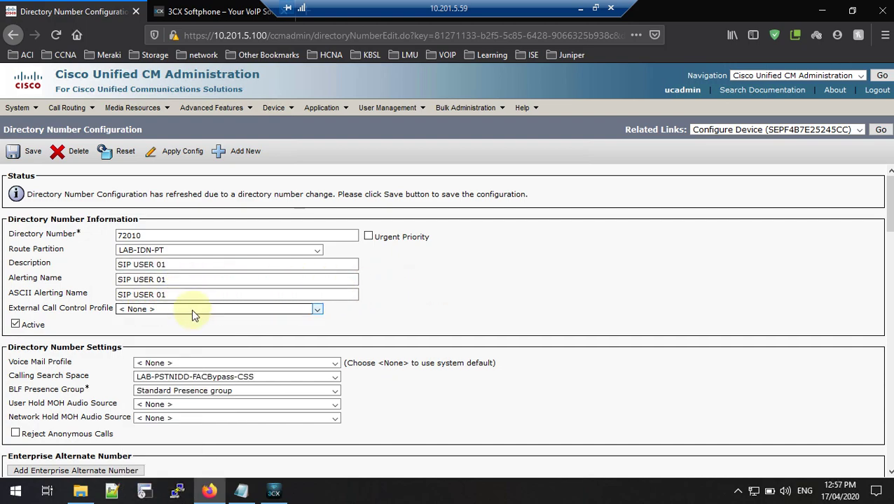
scroll(176, 294, down, 1)
click(161, 334)
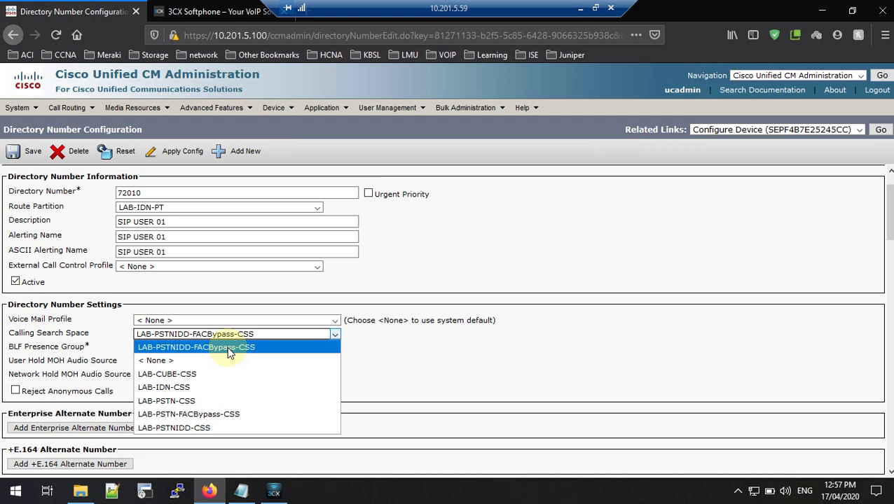
click(488, 276)
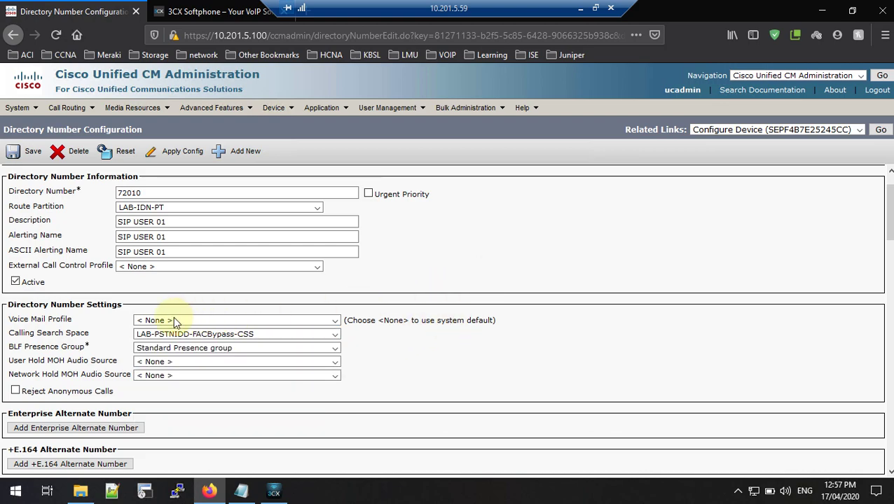
scroll(125, 322, down, 5)
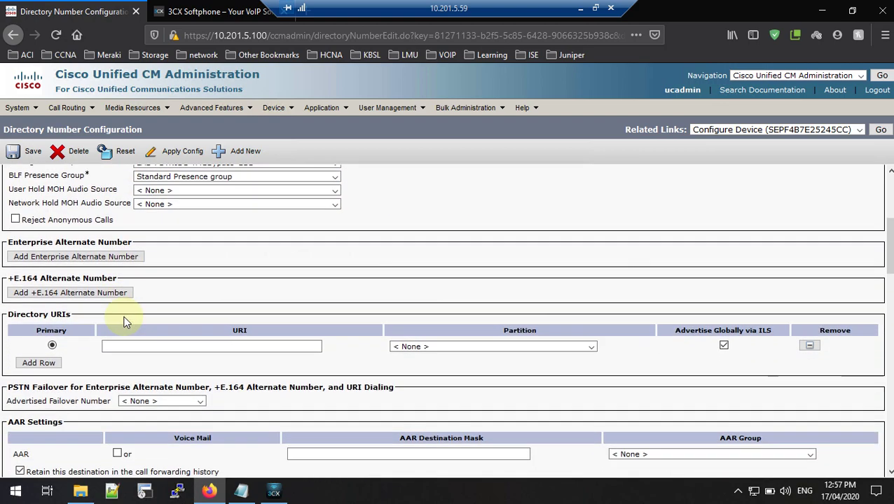
scroll(125, 322, down, 8)
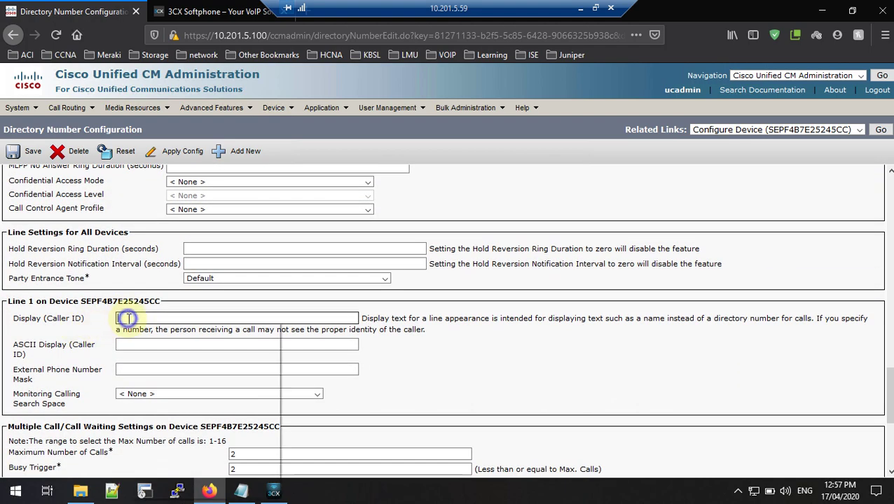
Step: Set the Display and ASCII Display caller ID to SIP USER 01 and save
right_click(127, 320)
click(165, 375)
click(143, 347)
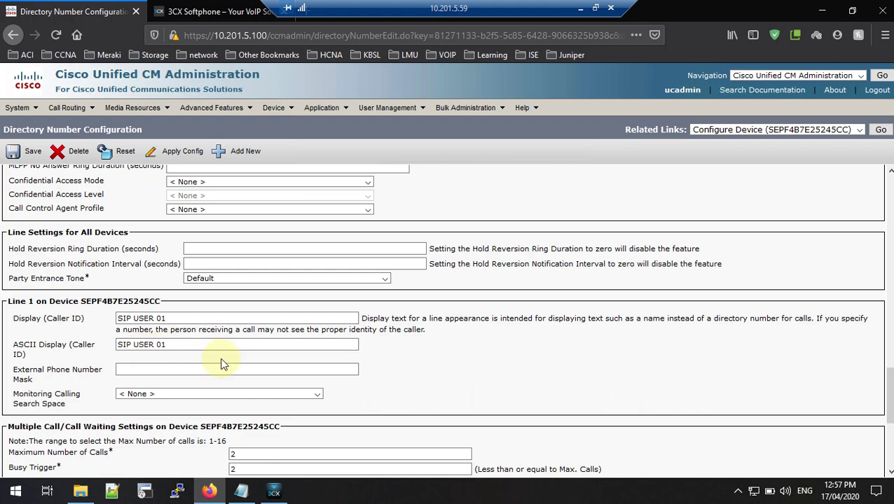
click(431, 365)
scroll(169, 389, down, 5)
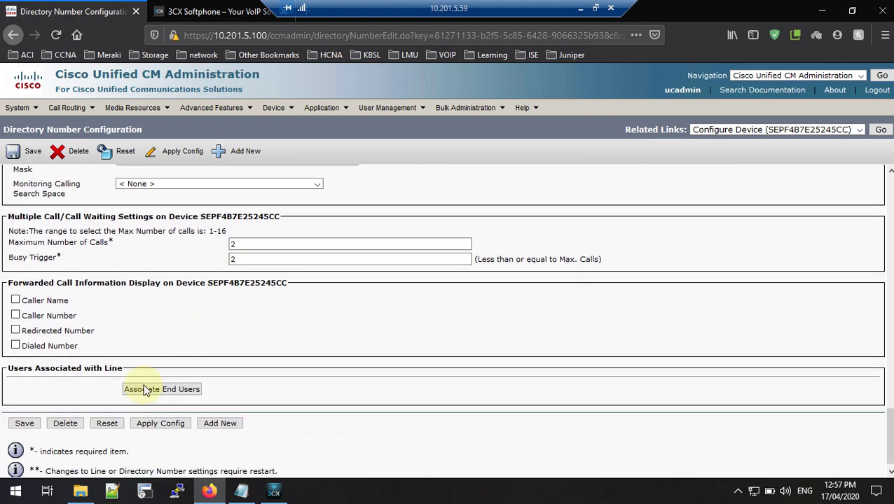
click(24, 421)
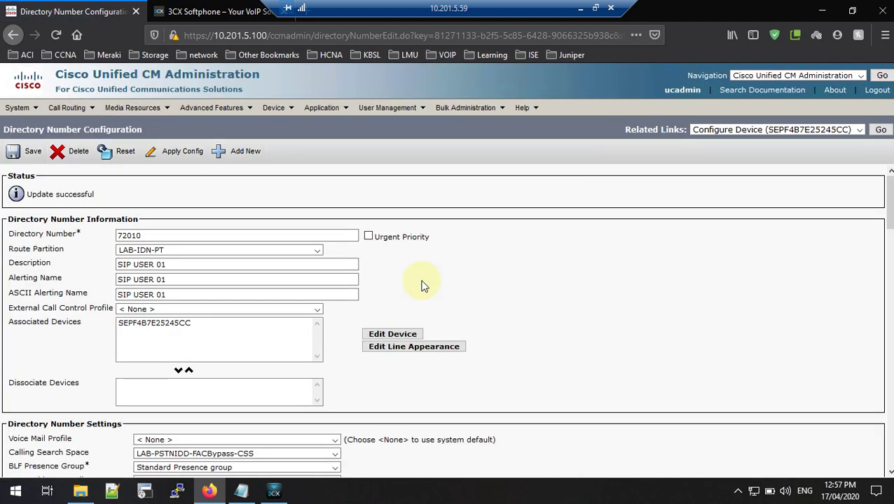
Step: Return to the phone's configuration page and switch its Owner option to User
right_click(774, 199)
click(728, 231)
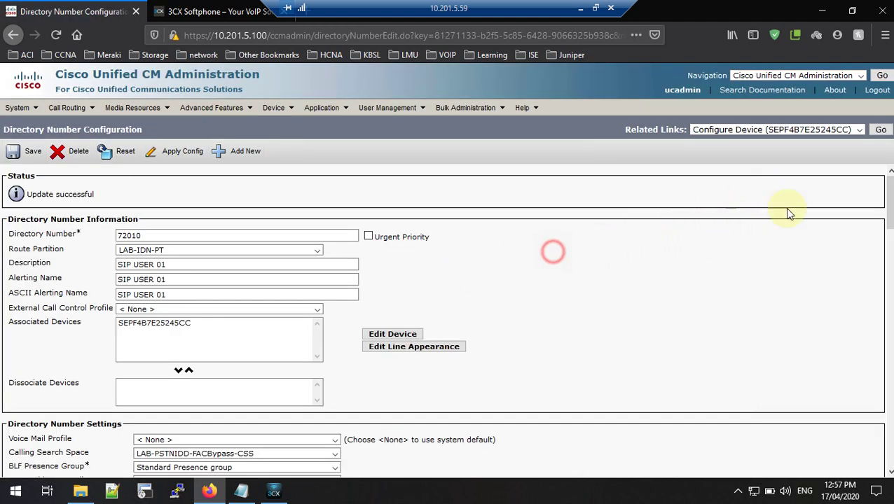
click(880, 130)
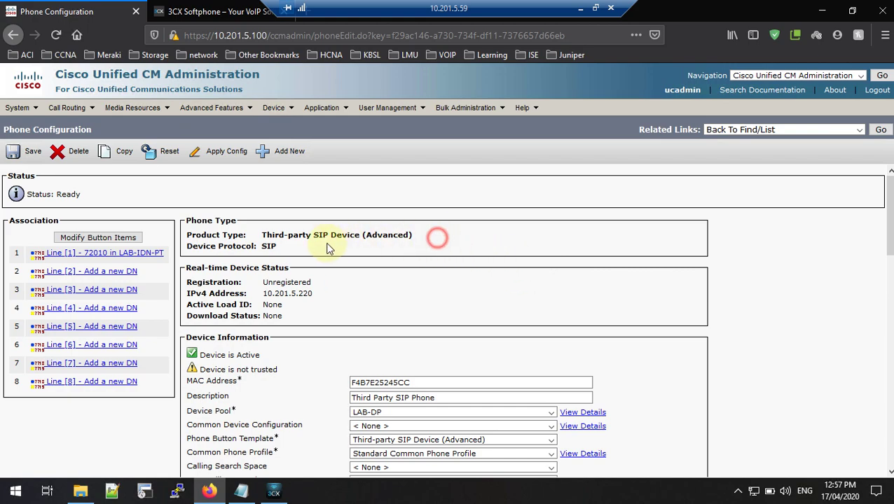
drag(333, 243, 261, 238)
click(370, 260)
scroll(373, 275, down, 3)
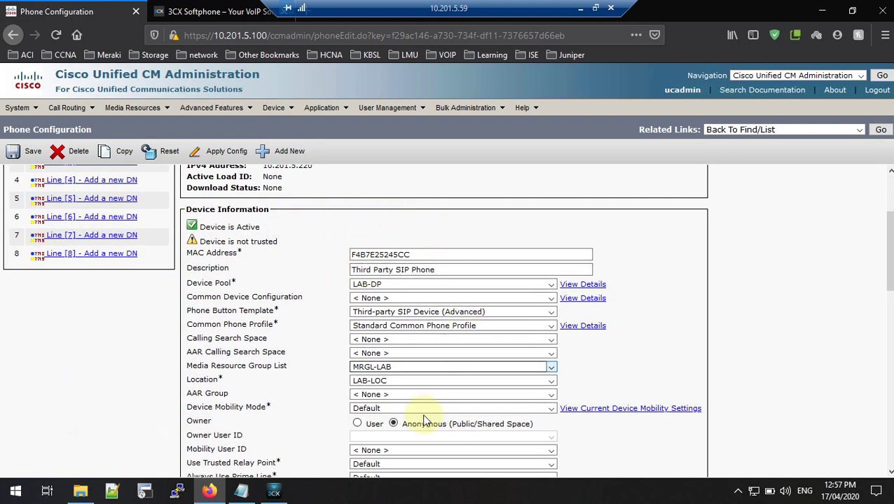
scroll(313, 384, down, 1)
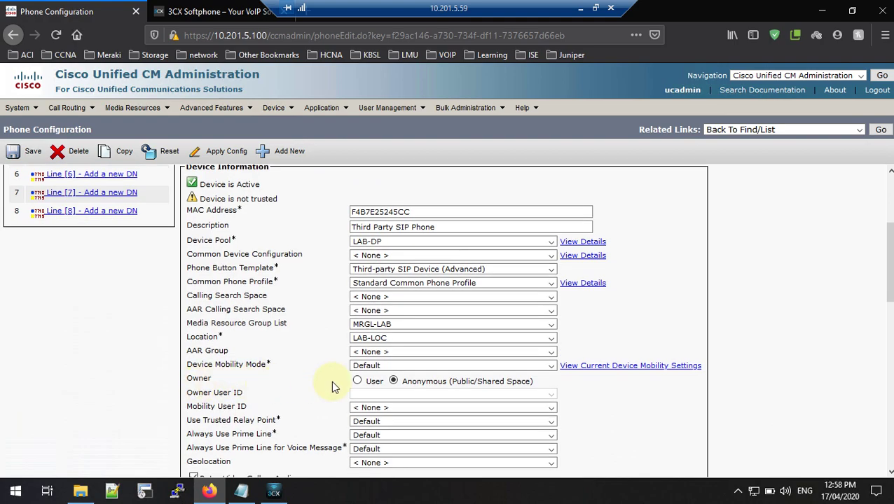
click(357, 381)
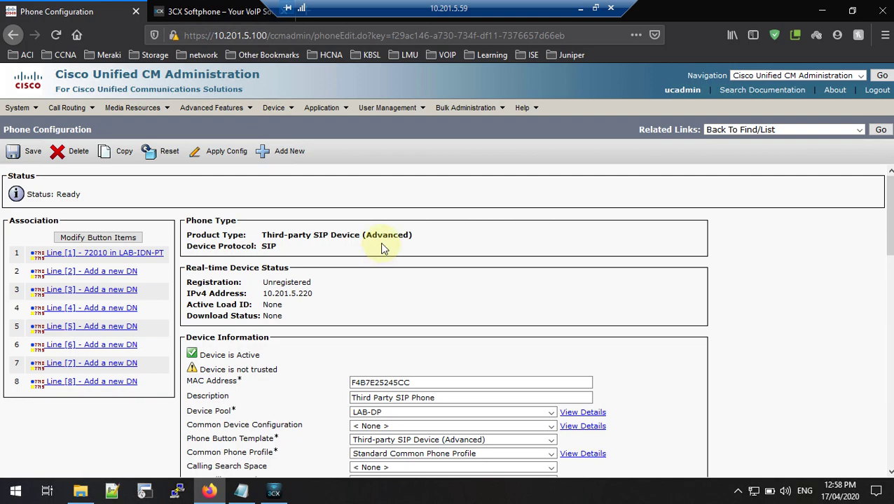
Step: Add a new end user from User Management > End User
mouse_move(382, 115)
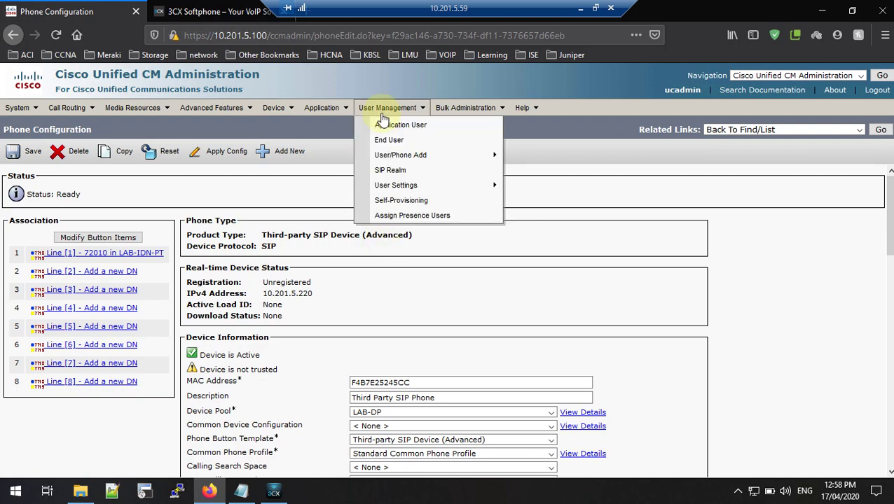
click(384, 140)
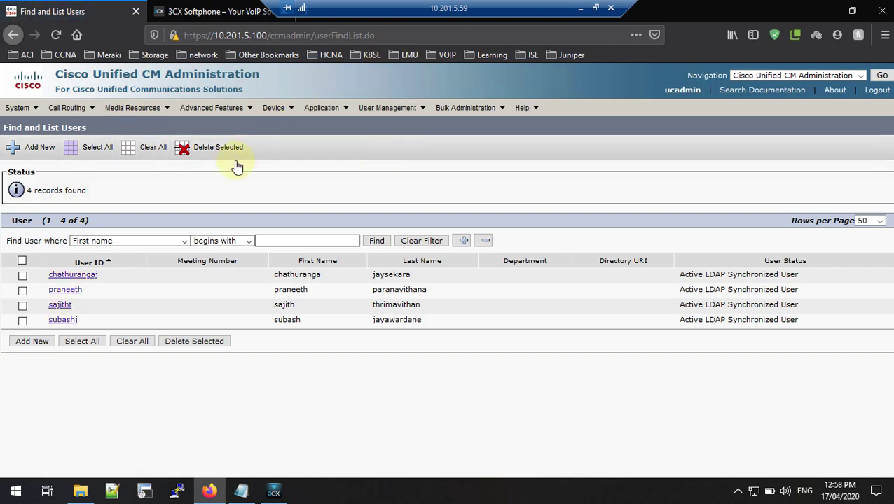
click(15, 147)
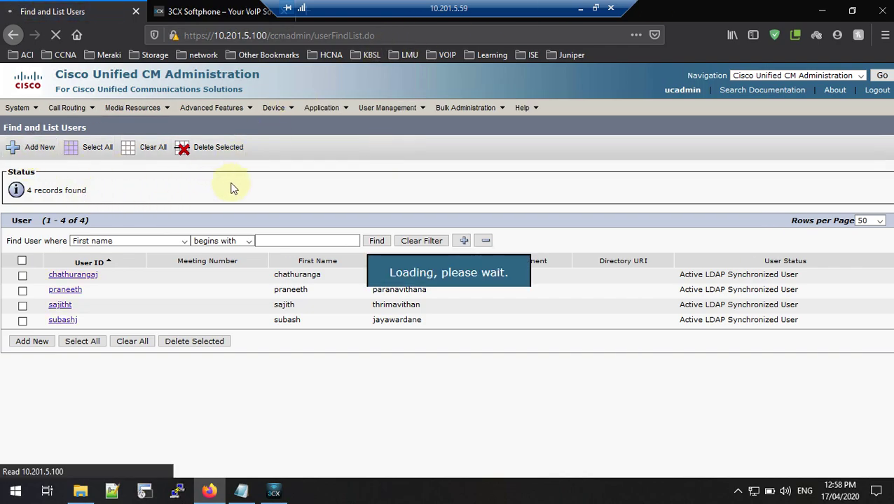
Step: Dismiss the saved-logins suggestions on the User ID and Password fields and check the 3CX page
click(237, 258)
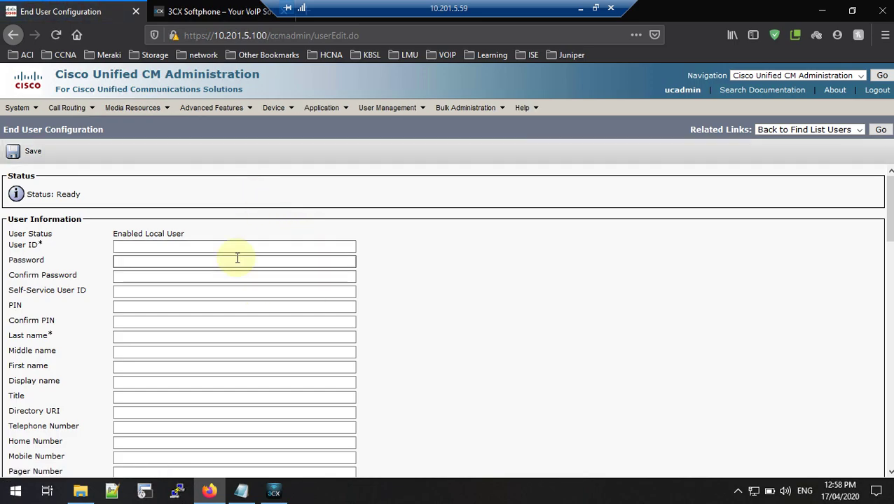
click(127, 245)
click(125, 259)
click(188, 234)
click(176, 248)
click(161, 260)
click(169, 250)
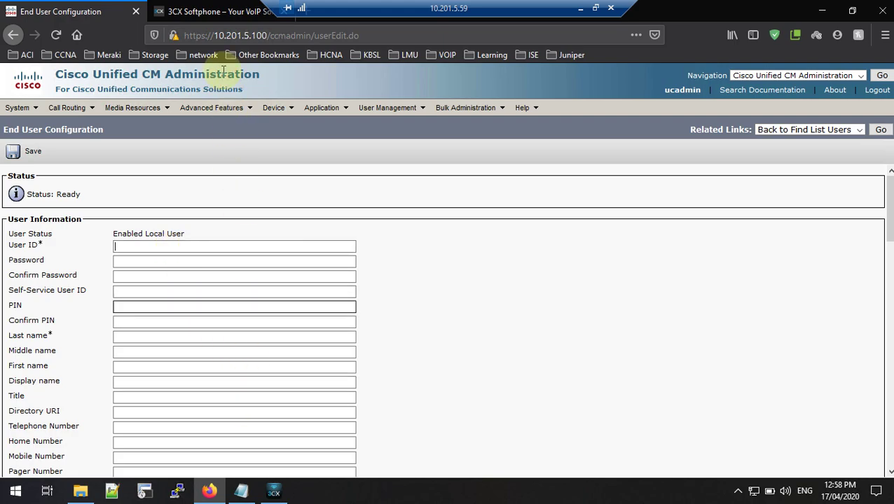
click(213, 11)
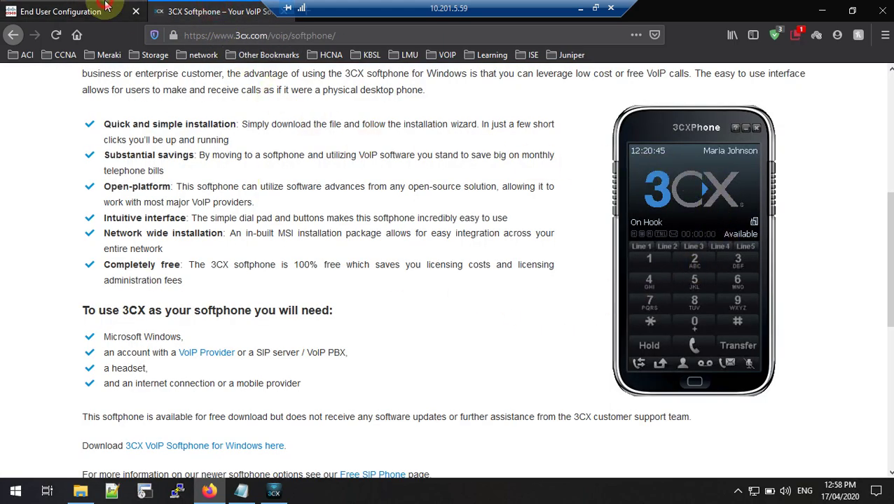
click(70, 11)
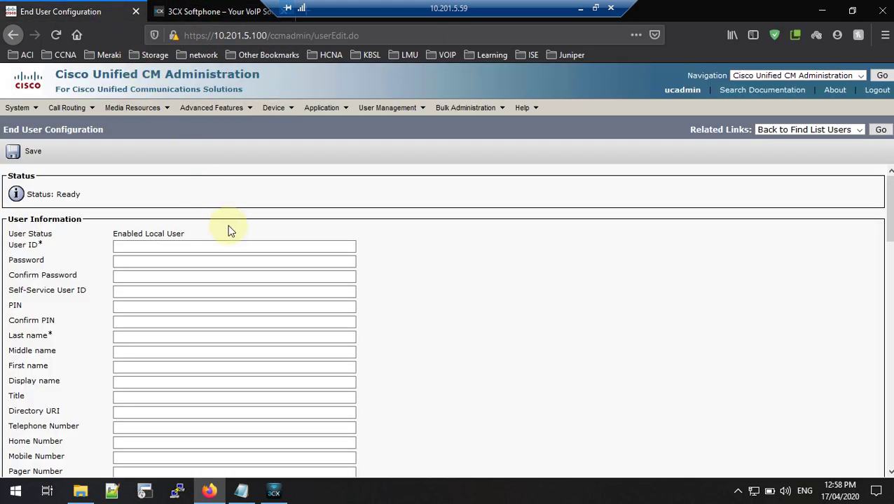
Step: Copy the agent01 user ID from the notes into the User ID field
click(241, 491)
drag(208, 236, 152, 236)
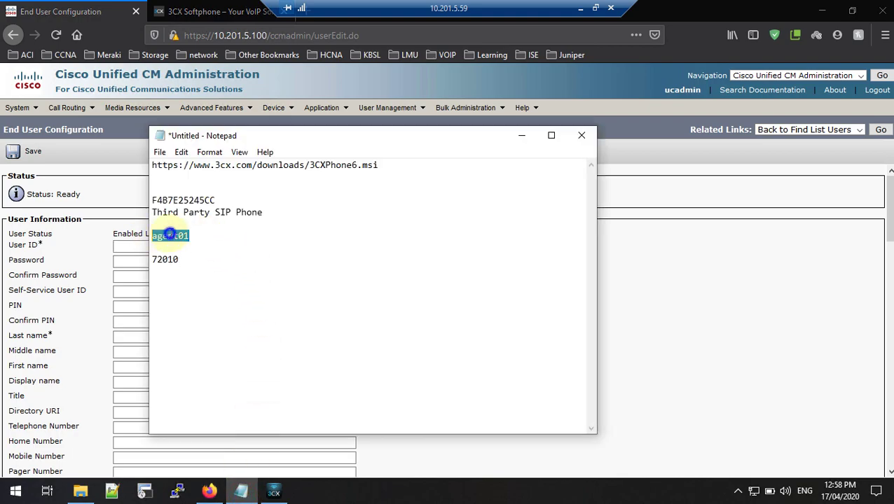
right_click(172, 236)
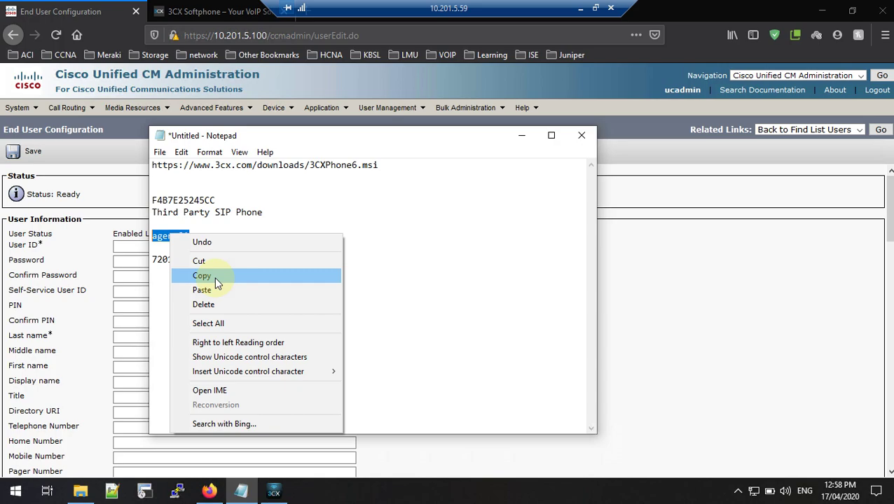
click(214, 276)
click(130, 246)
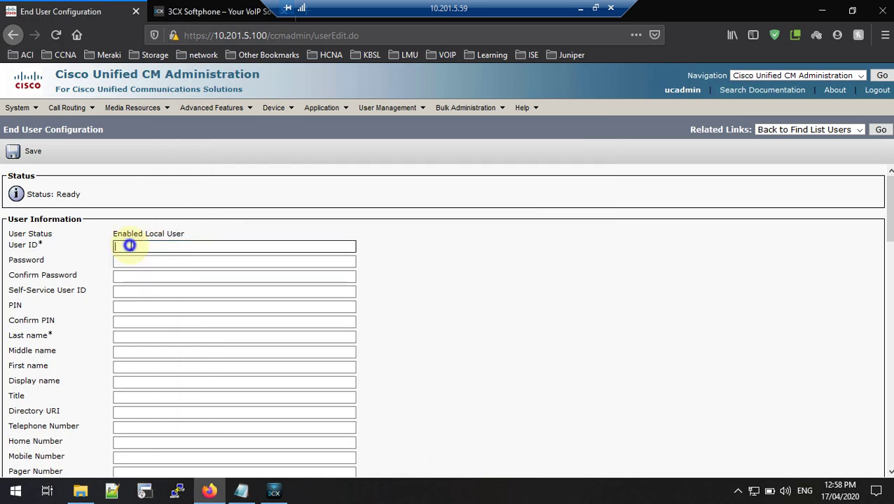
right_click(130, 246)
click(136, 292)
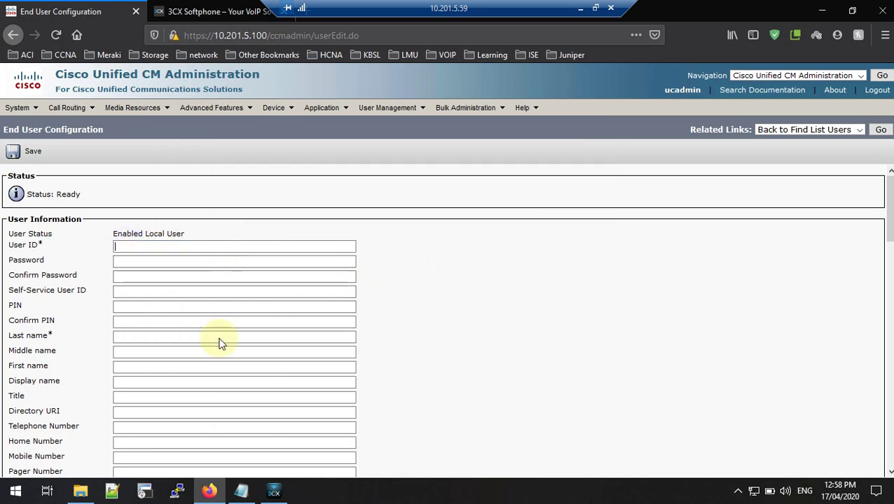
click(241, 491)
right_click(166, 237)
click(195, 277)
click(132, 246)
right_click(133, 247)
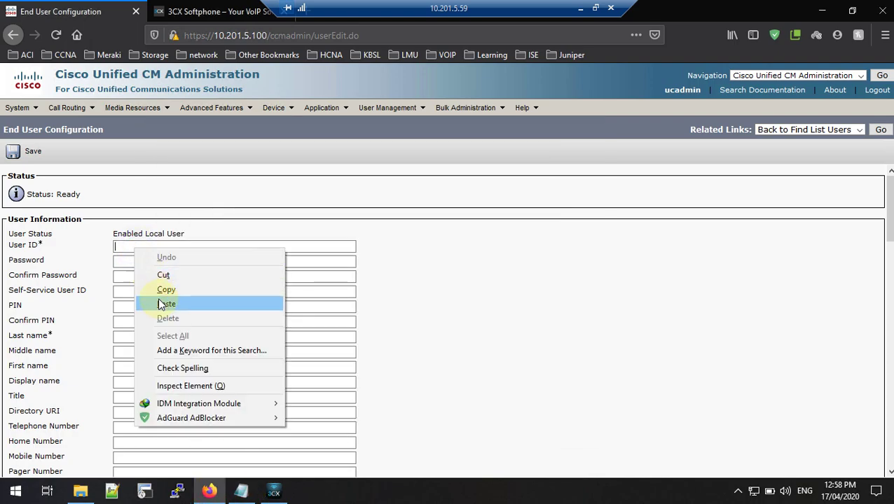
click(166, 304)
Step: Enter and confirm the user's password and PIN
click(125, 261)
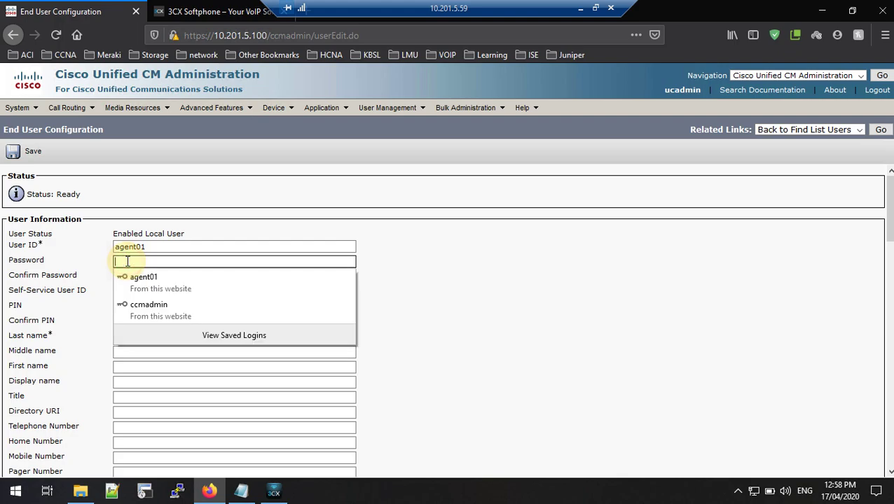
text(cisco1)
click(135, 276)
text(c)
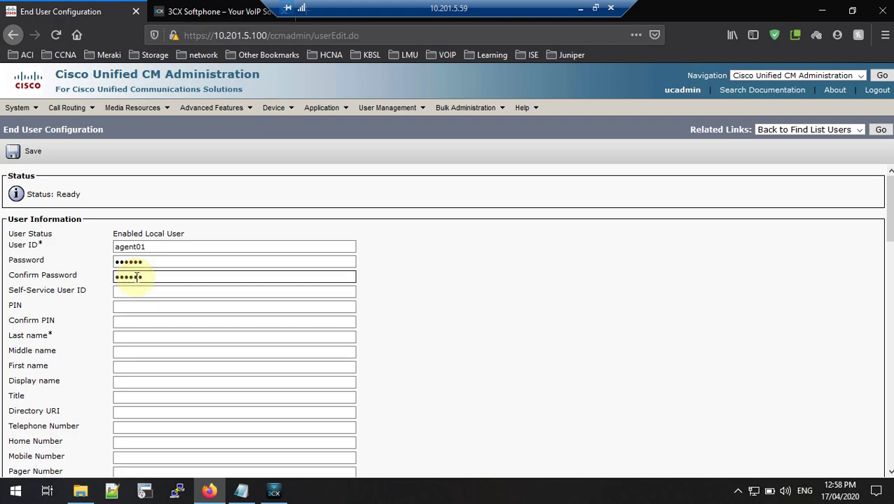
text(isco1)
click(142, 308)
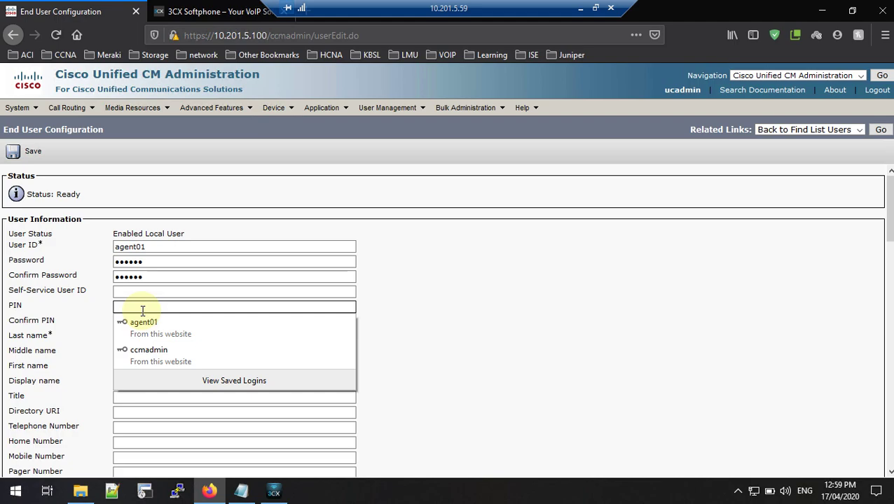
text(1)
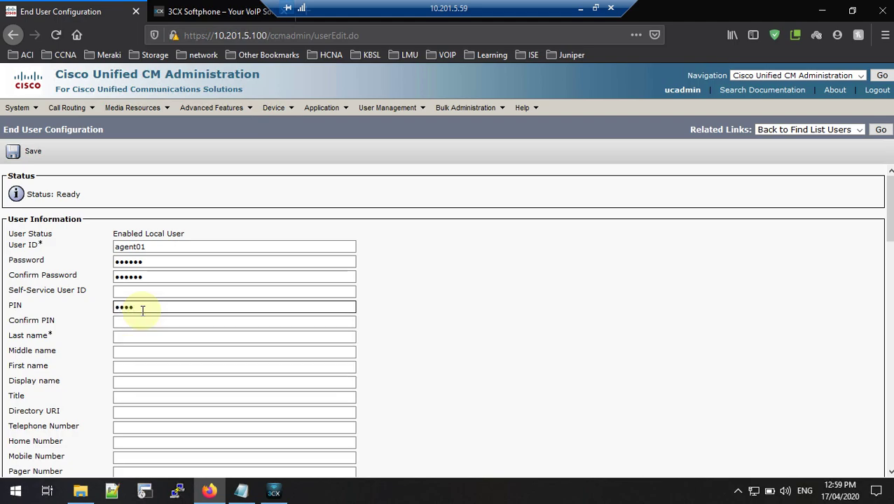
click(145, 321)
text(1)
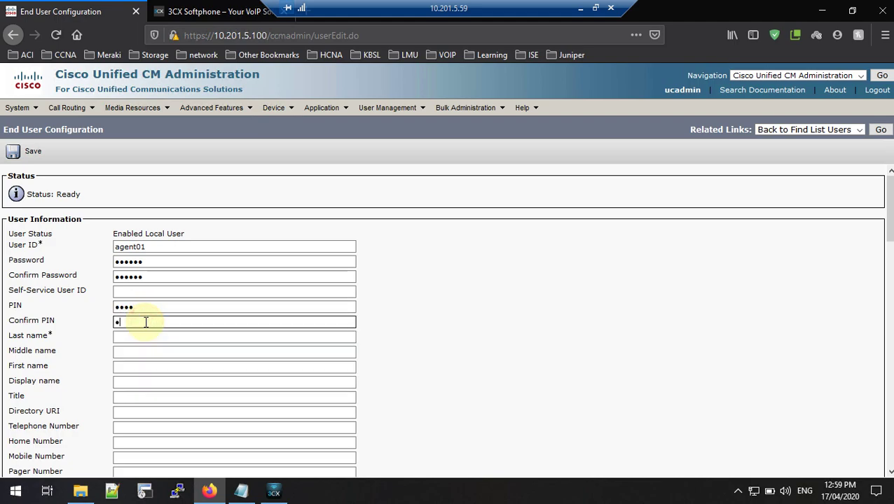
Step: Fill in the Last name field from the autocomplete suggestion
key(Tab)
scroll(150, 323, down, 1)
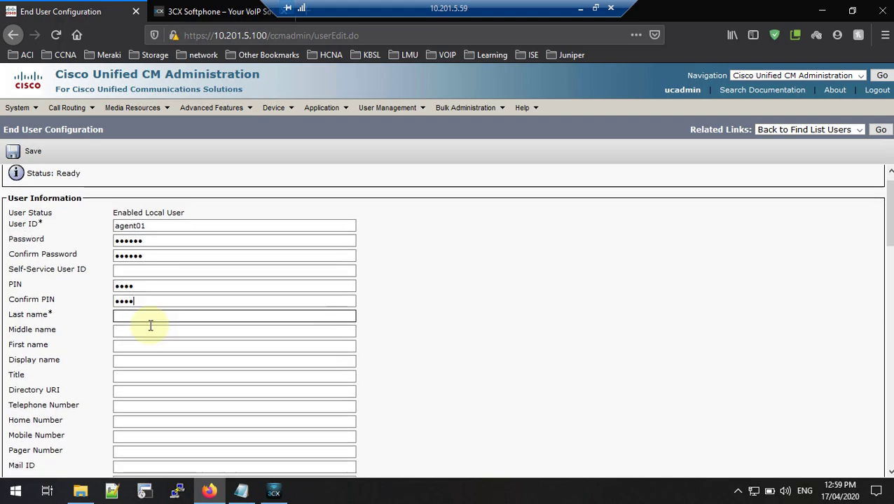
text(gu)
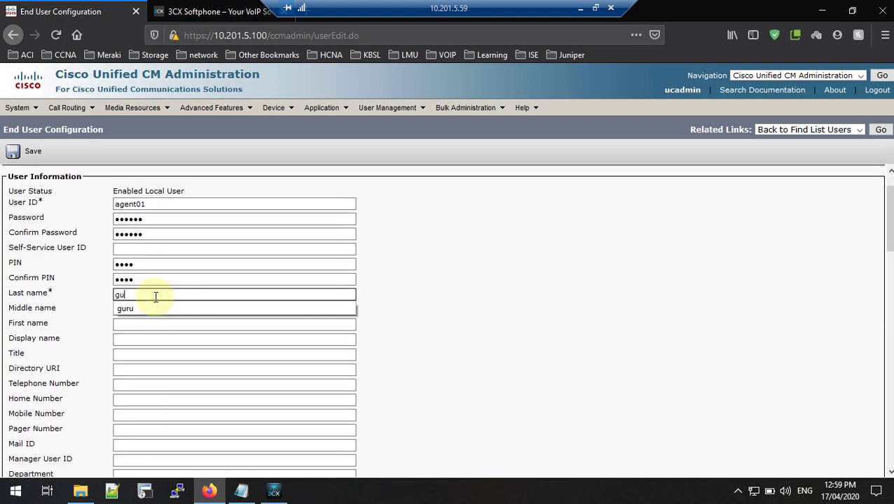
click(150, 309)
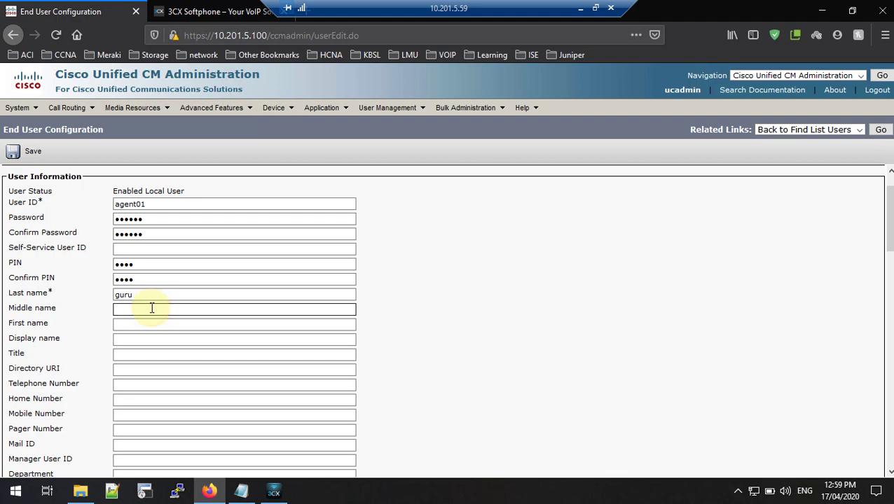
click(388, 290)
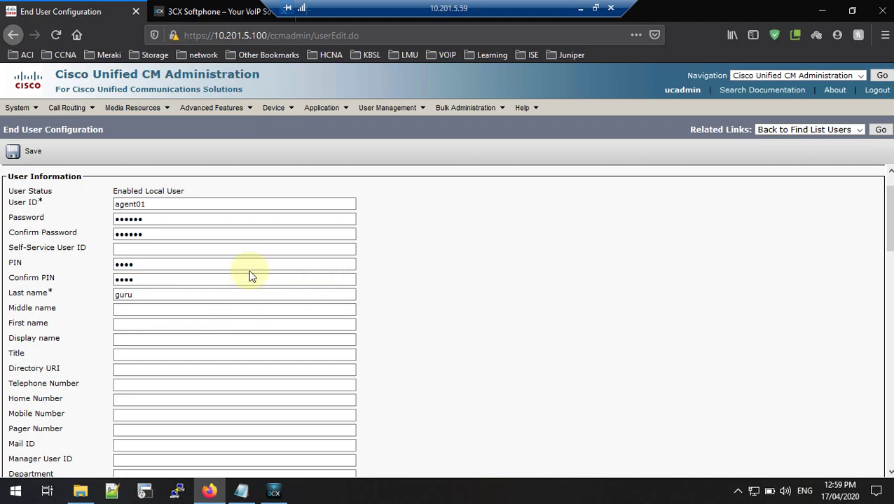
scroll(238, 270, down, 1)
scroll(141, 278, down, 1)
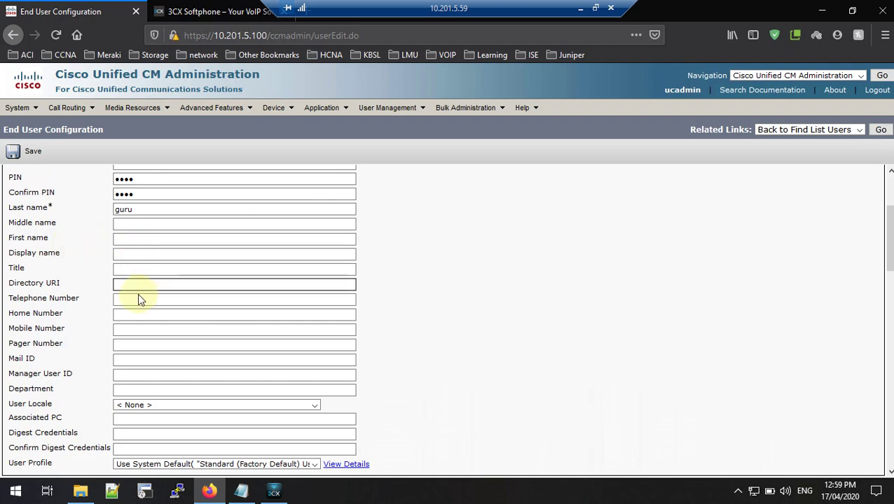
click(116, 284)
scroll(107, 282, down, 1)
scroll(107, 282, down, 1)
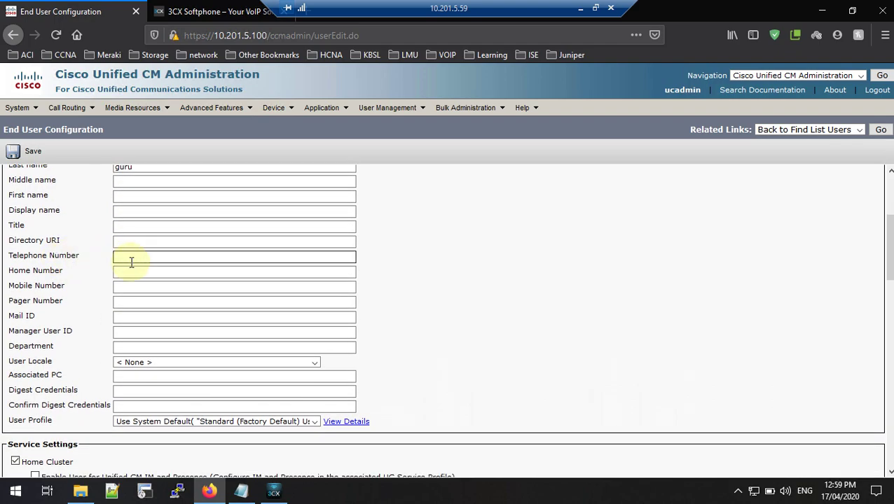
Step: Paste telephone number 72010 from the notes into the Telephone Number field
click(240, 491)
double_click(180, 259)
right_click(163, 260)
click(170, 300)
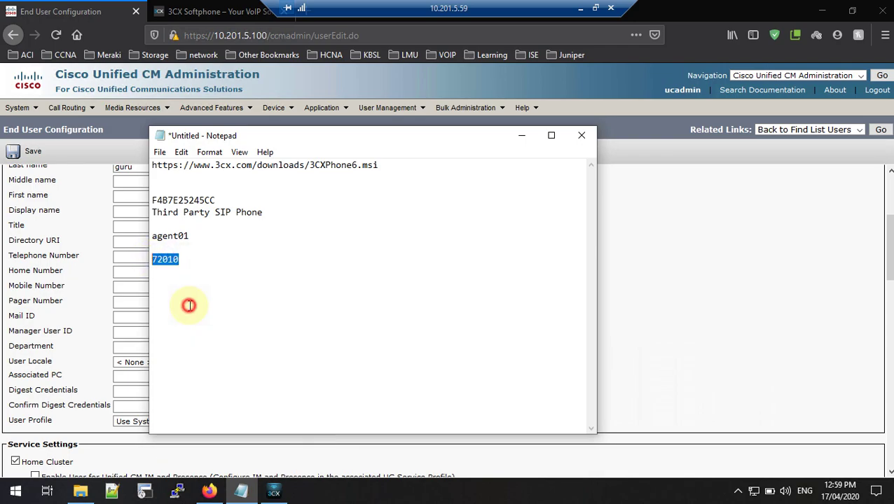
click(123, 257)
right_click(123, 257)
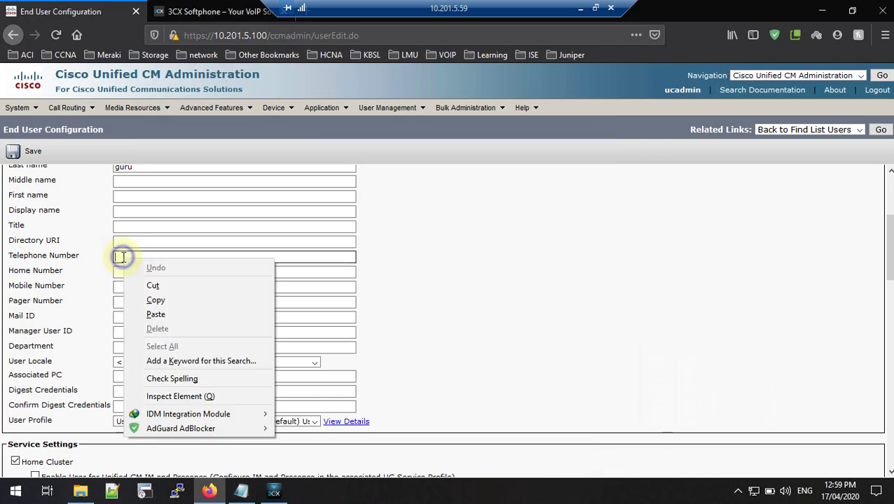
click(151, 313)
click(480, 273)
scroll(186, 276, down, 4)
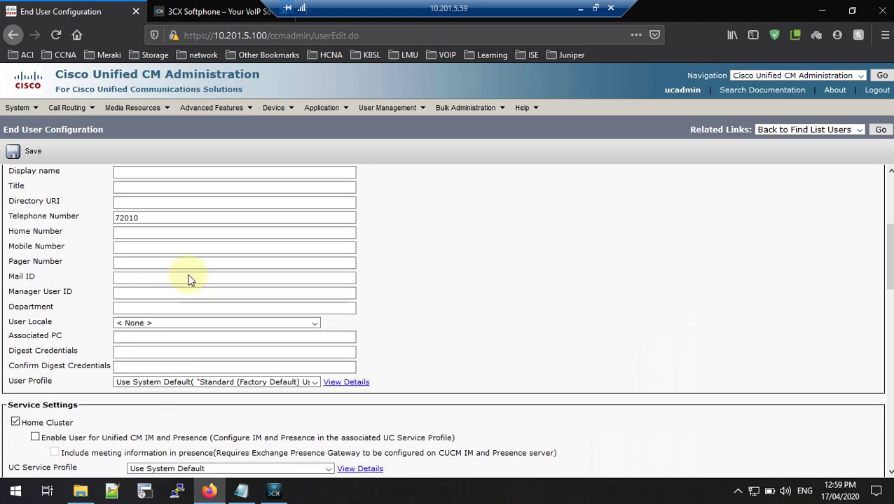
scroll(171, 284, down, 6)
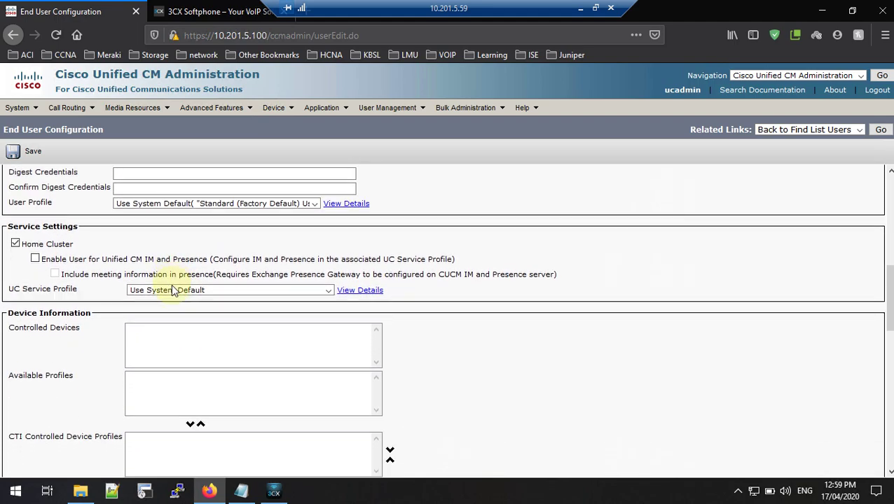
scroll(173, 290, down, 3)
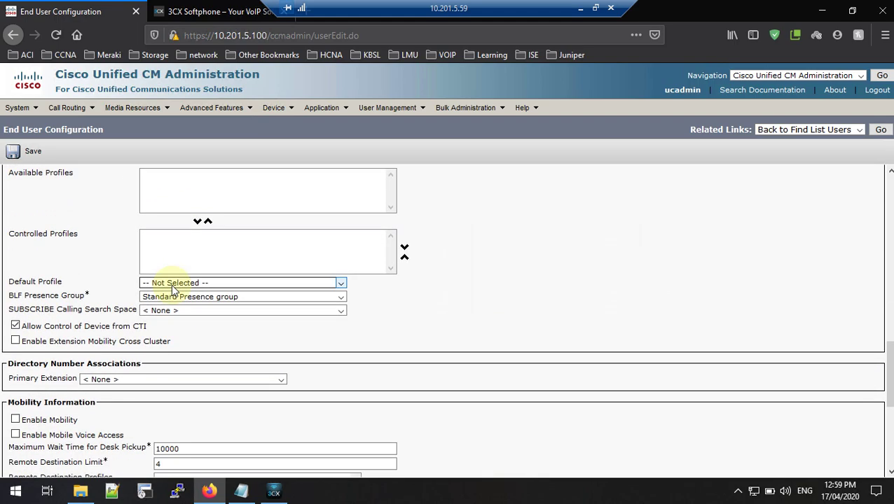
click(31, 155)
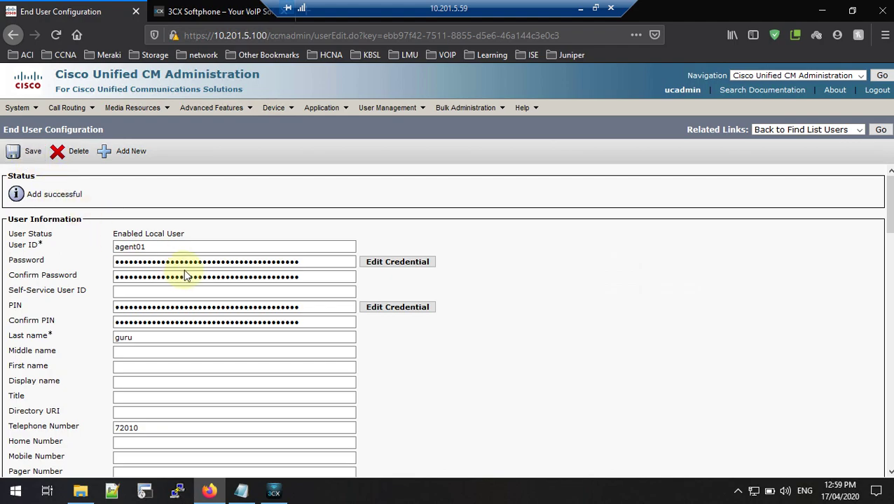
scroll(184, 273, down, 2)
scroll(190, 273, down, 8)
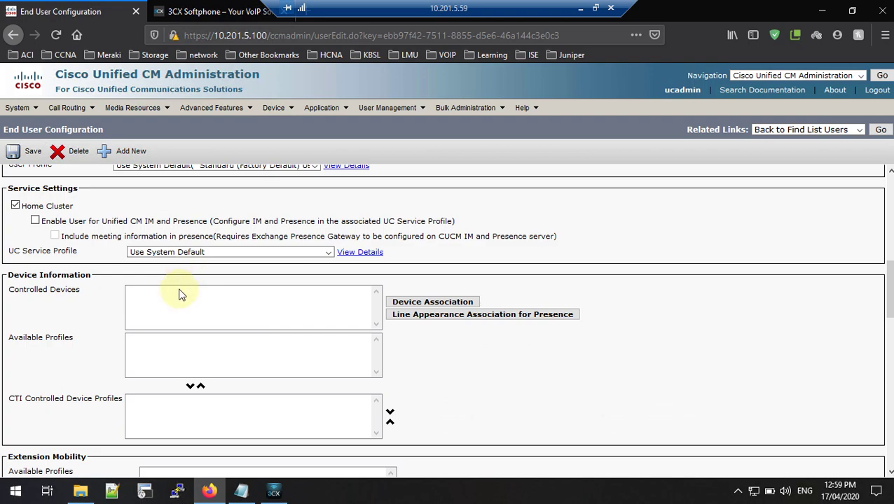
scroll(179, 295, up, 10)
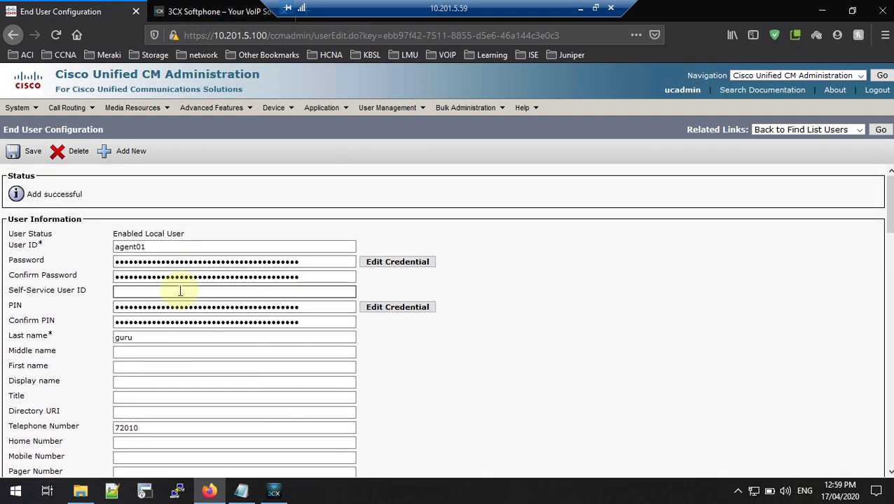
scroll(180, 291, down, 10)
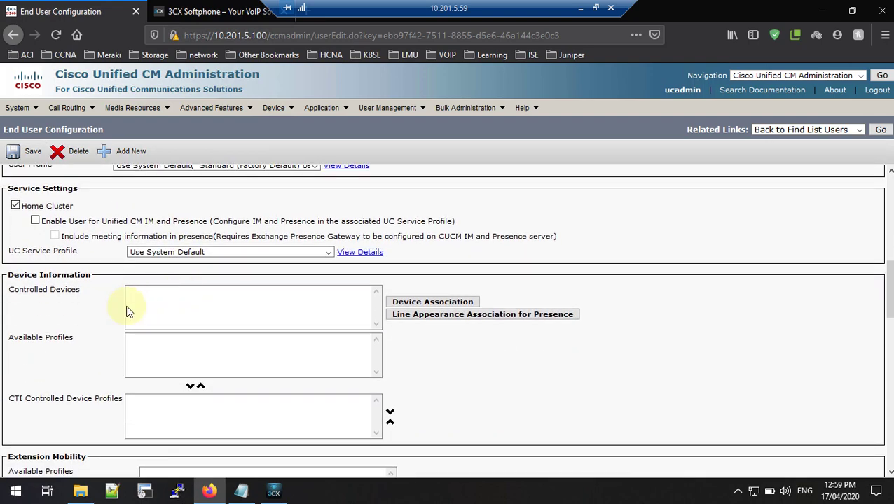
Step: Open Device Association and search for devices with directory number 72010
scroll(42, 288, up, 10)
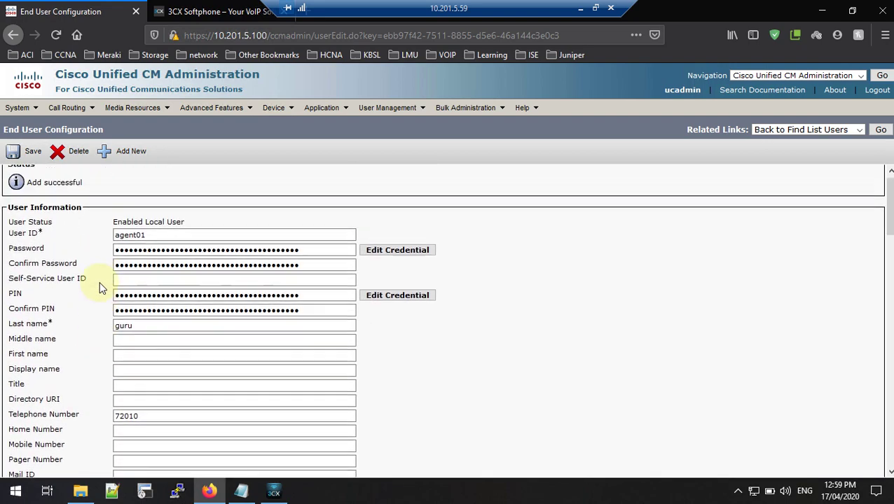
scroll(131, 236, down, 10)
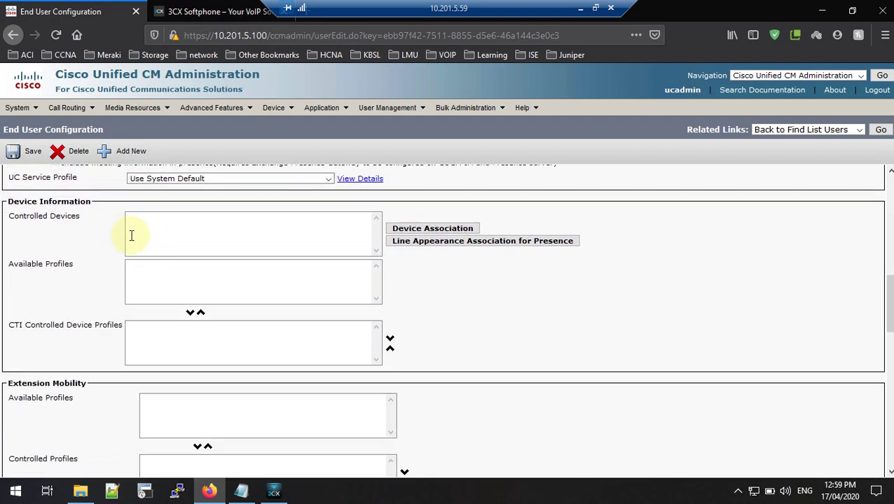
scroll(129, 235, up, 1)
click(14, 247)
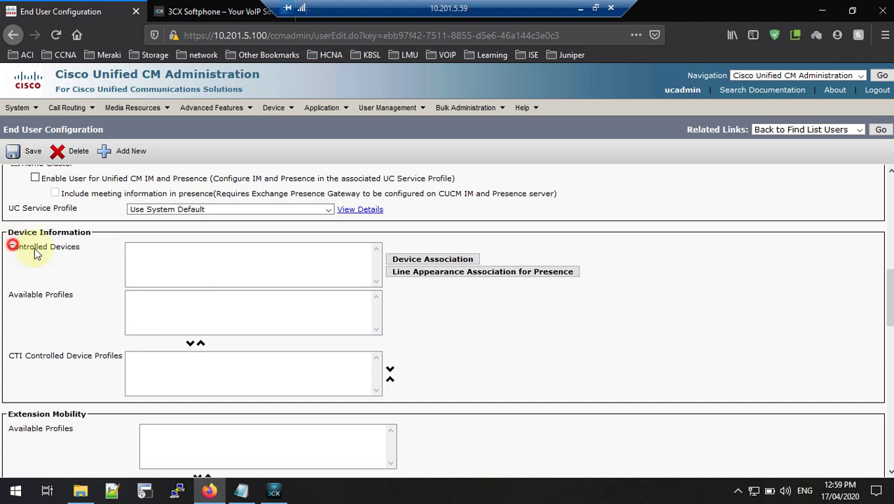
drag(21, 252, 82, 253)
click(82, 253)
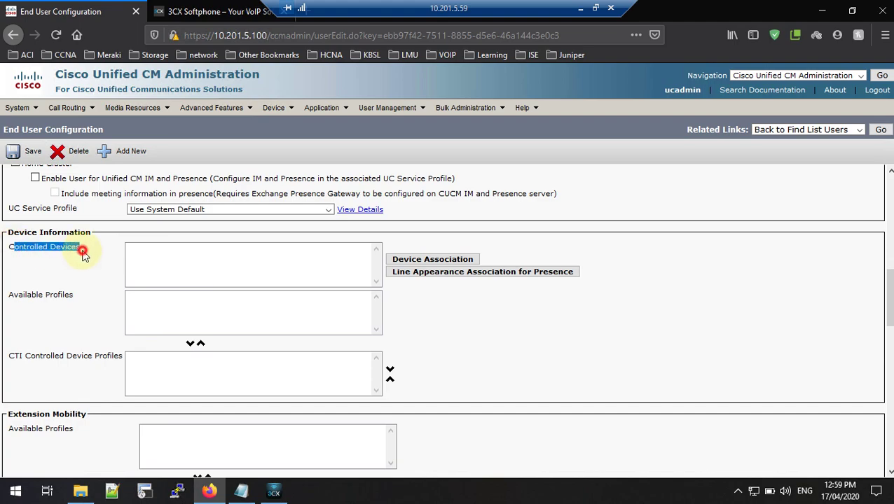
click(401, 259)
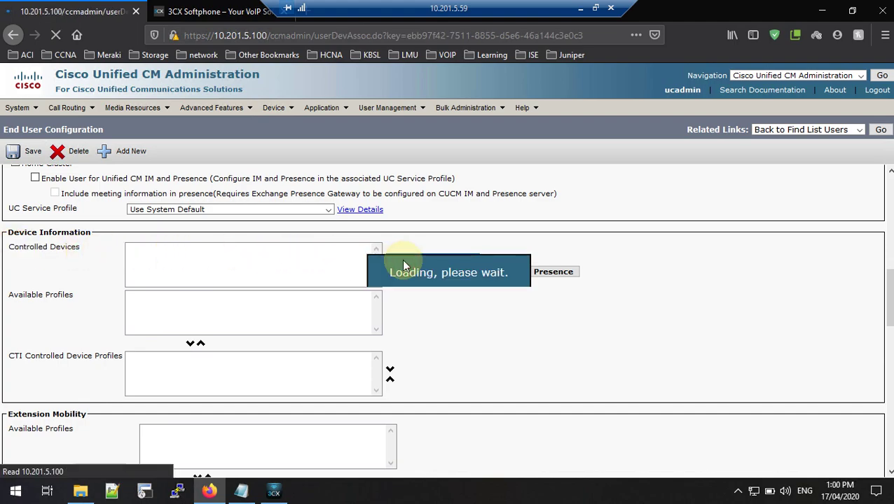
click(414, 202)
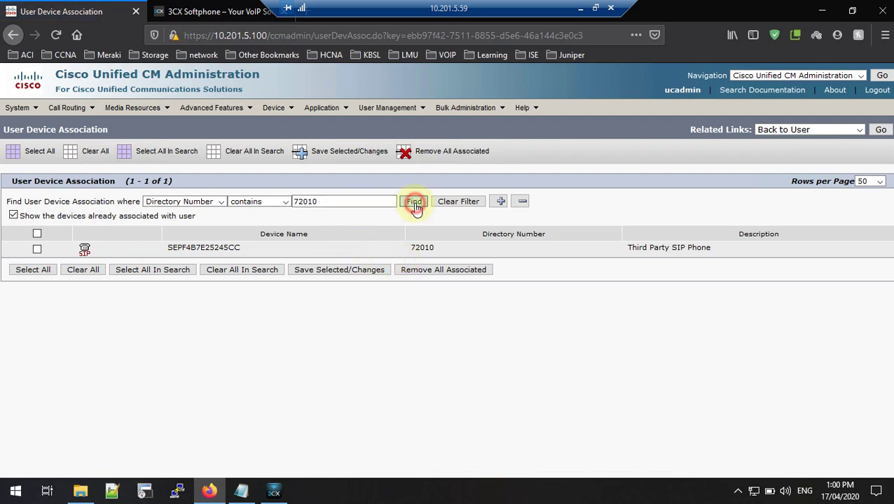
drag(351, 201, 235, 221)
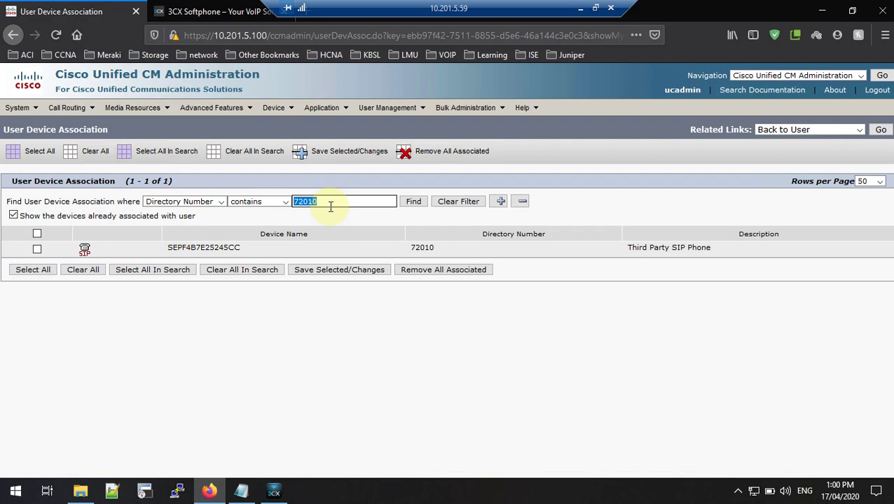
text(72010)
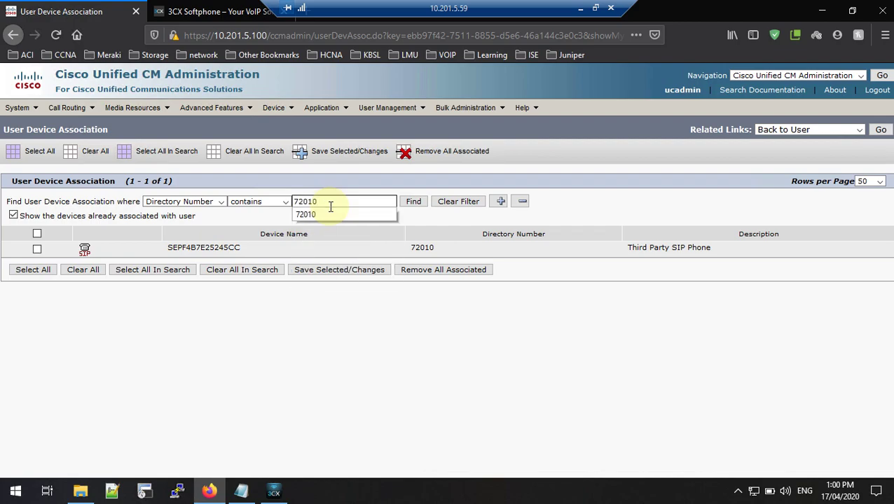
click(414, 201)
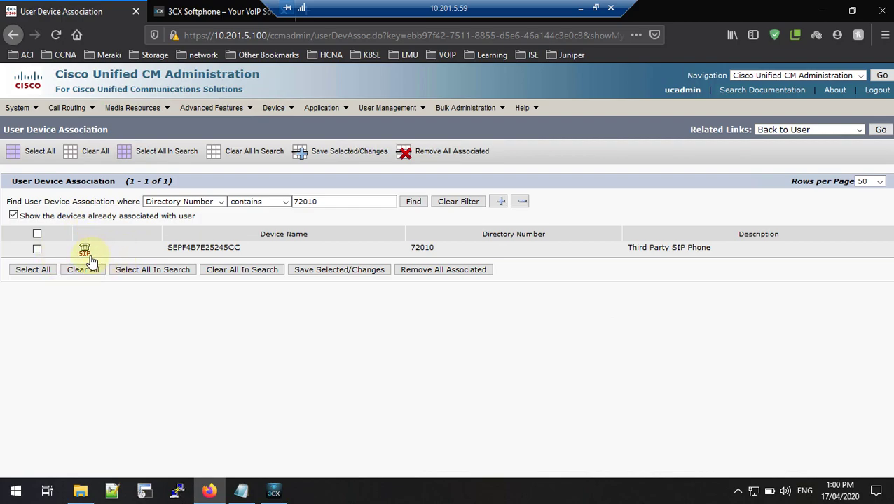
Step: Associate SIP phone SEPF4B7E25245CC with the user, save, and go back to the user
drag(88, 250, 74, 252)
click(38, 250)
click(335, 162)
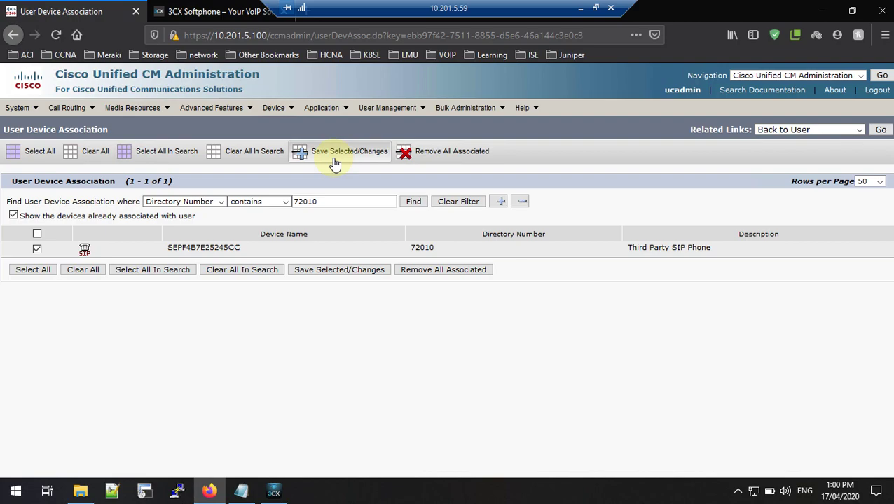
click(880, 130)
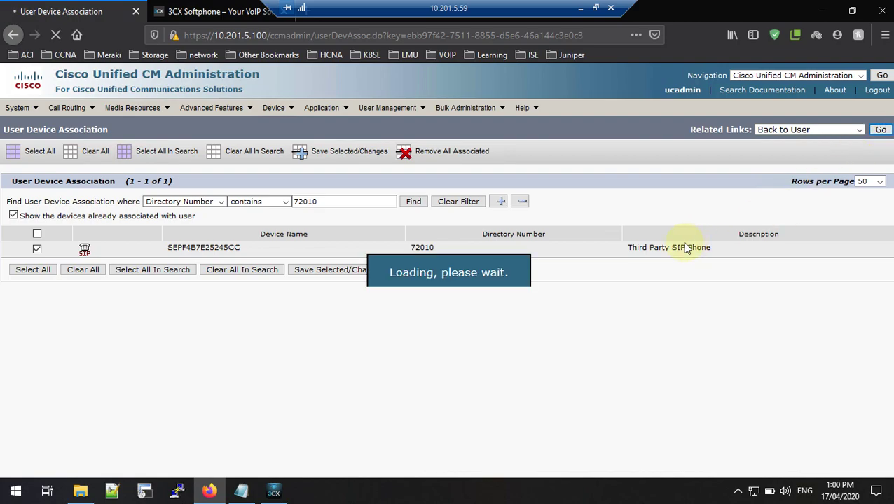
Step: Save agent01 with SEPF4B7E25245CC listed as a controlled device
scroll(181, 311, down, 10)
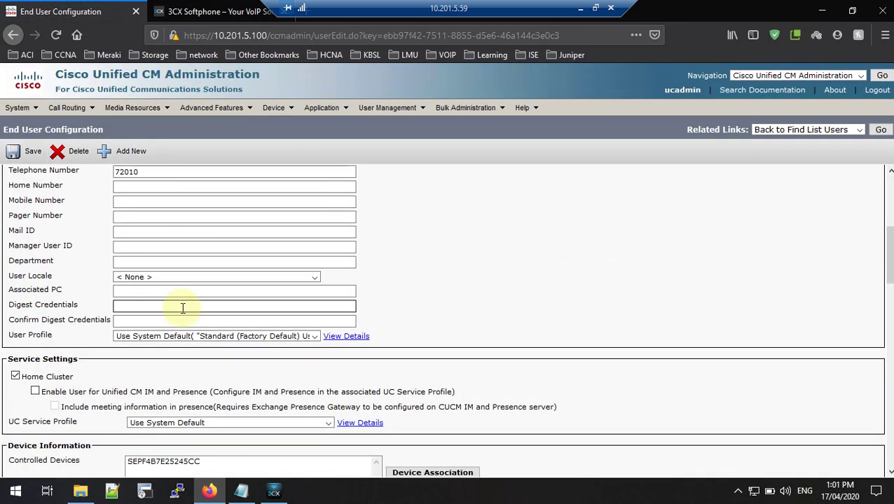
scroll(180, 307, up, 3)
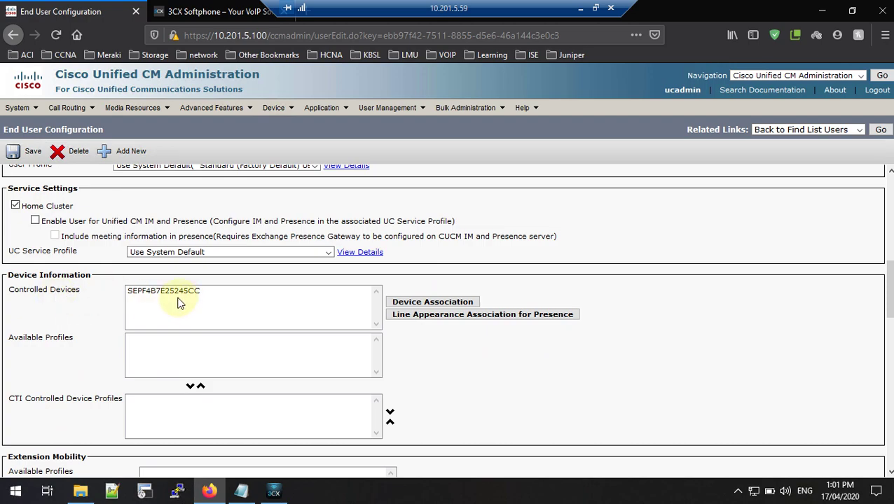
click(11, 152)
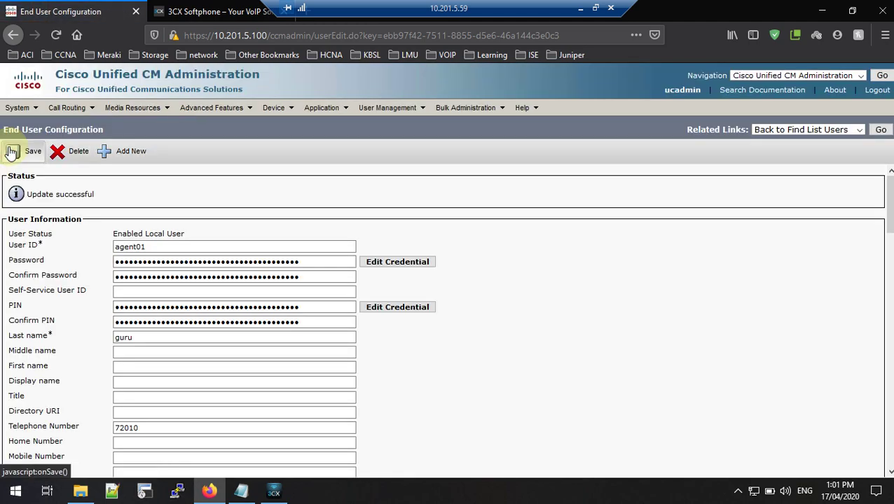
Step: Set the primary extension to 72010 in LAB-IDN-PT
scroll(184, 270, down, 7)
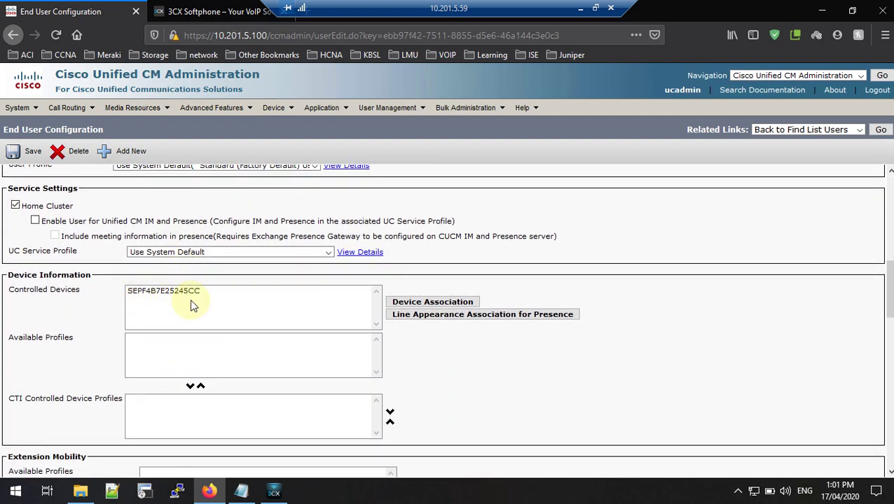
scroll(193, 305, up, 8)
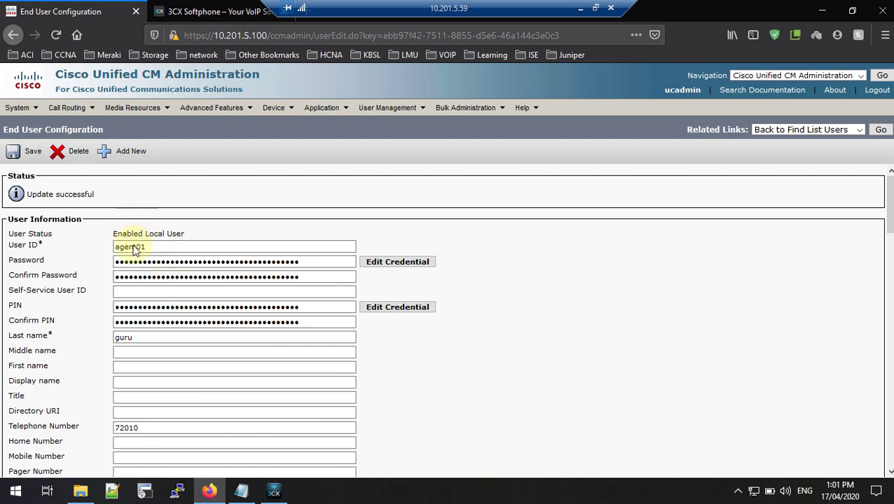
scroll(179, 334, down, 8)
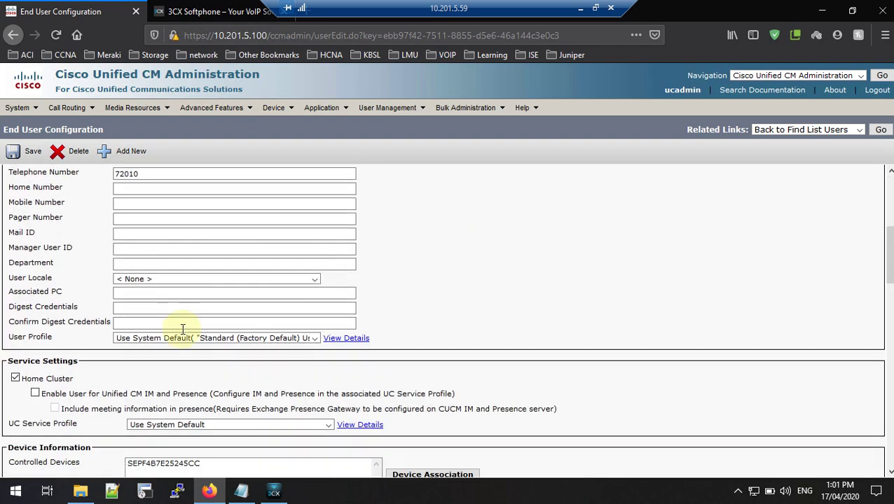
scroll(192, 342, up, 1)
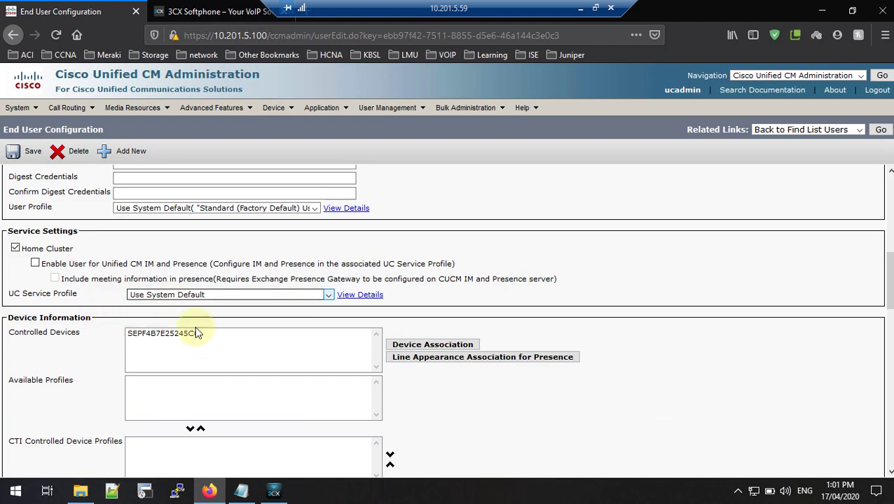
scroll(201, 359, down, 8)
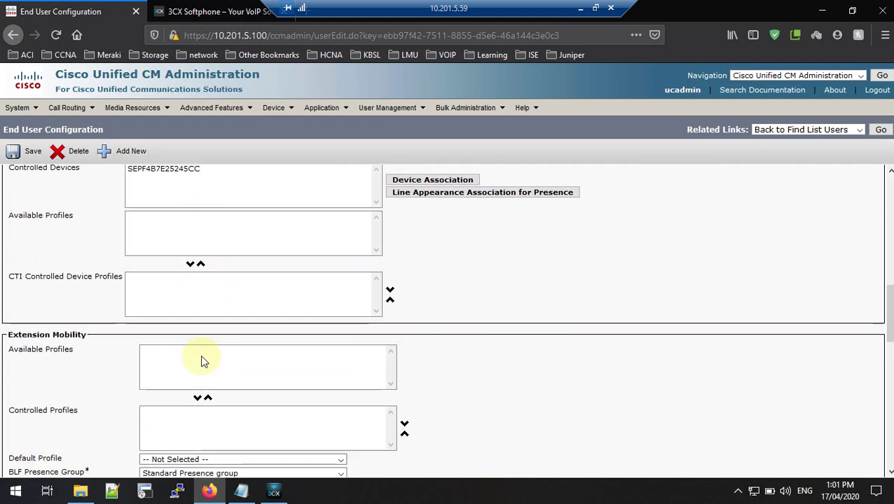
scroll(201, 354, down, 1)
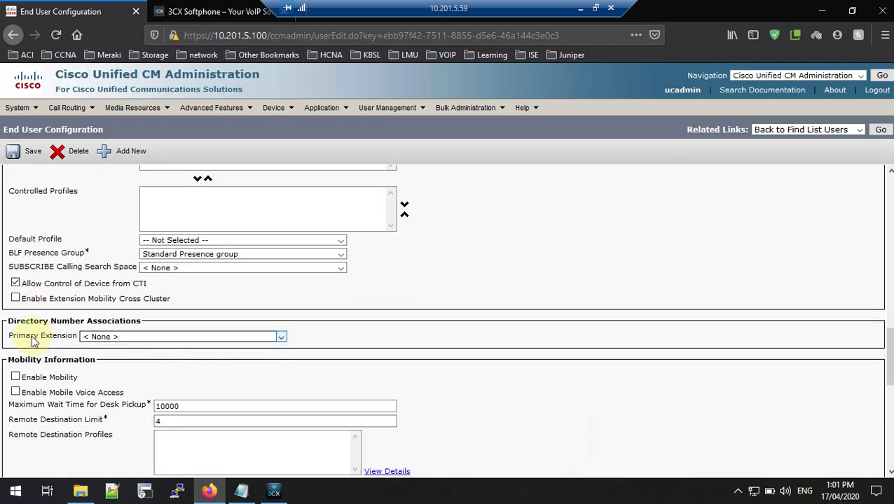
click(112, 337)
click(118, 362)
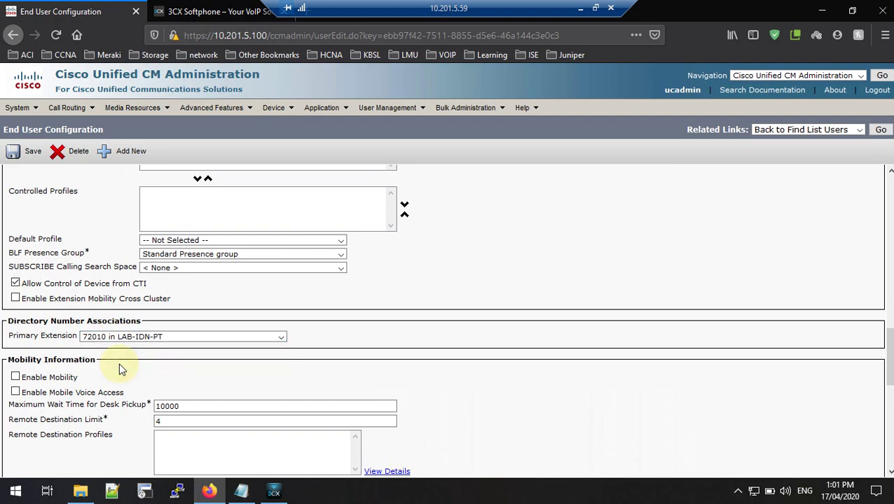
Step: Scroll through the form to review the extension and Standard Presence group settings
scroll(119, 365, up, 3)
scroll(124, 346, down, 2)
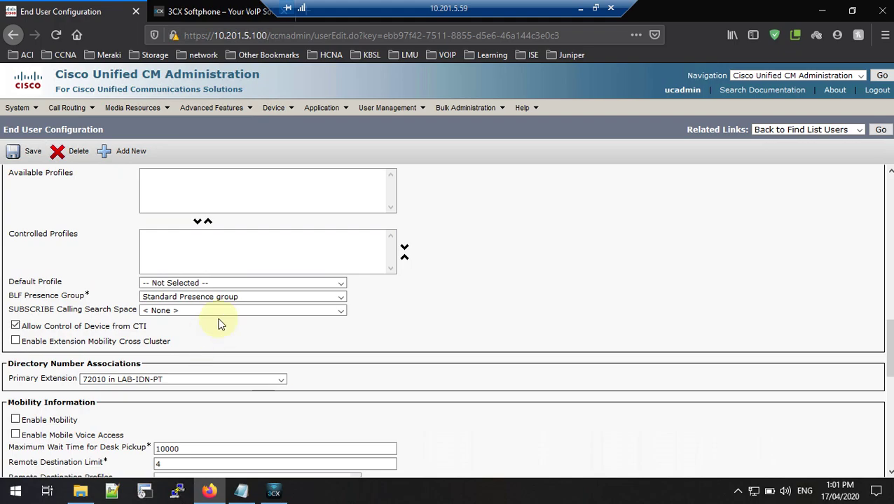
scroll(219, 324, up, 6)
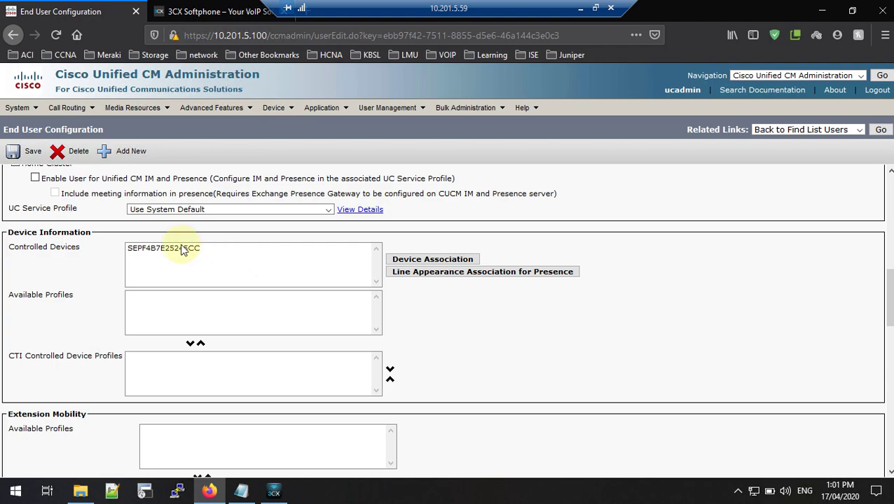
scroll(188, 260, down, 7)
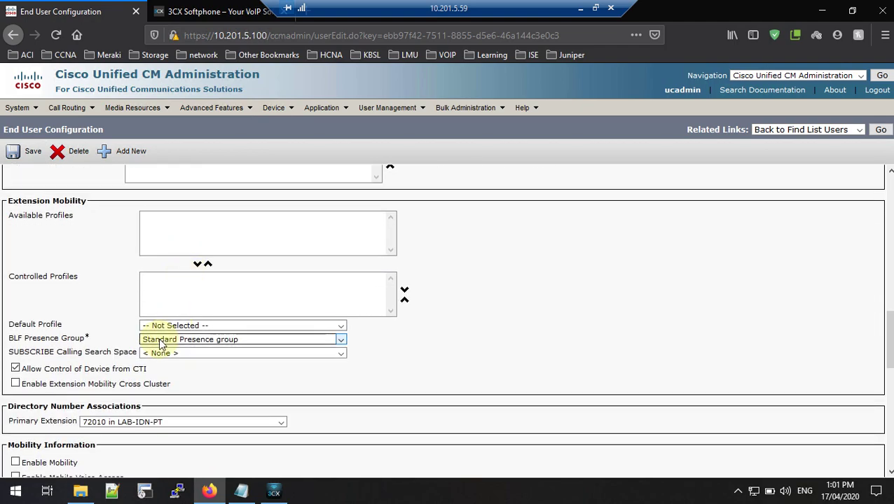
scroll(193, 339, up, 7)
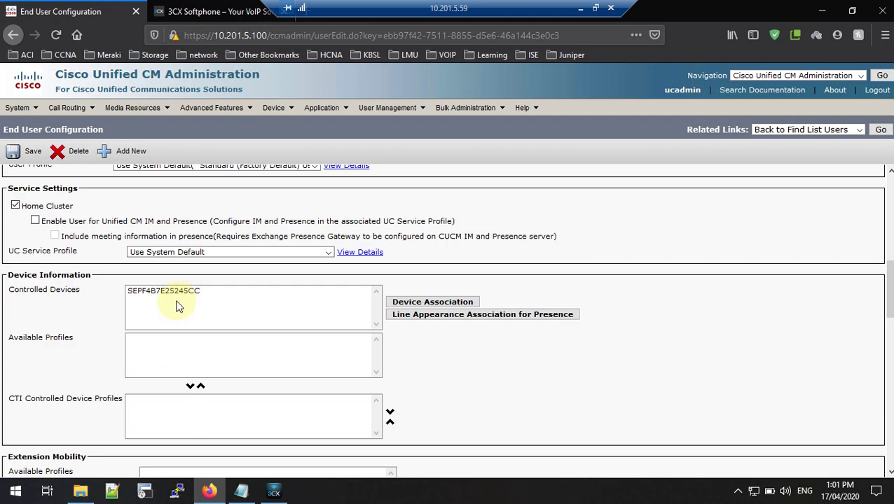
scroll(177, 306, down, 7)
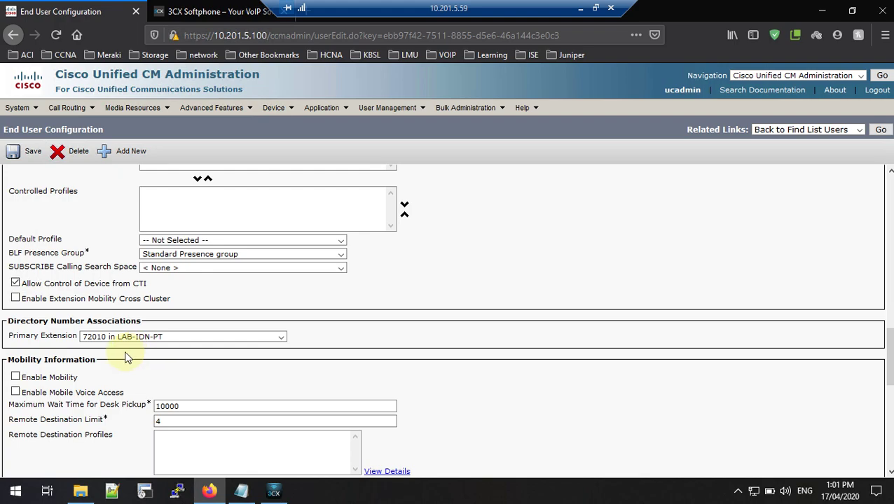
scroll(122, 354, down, 3)
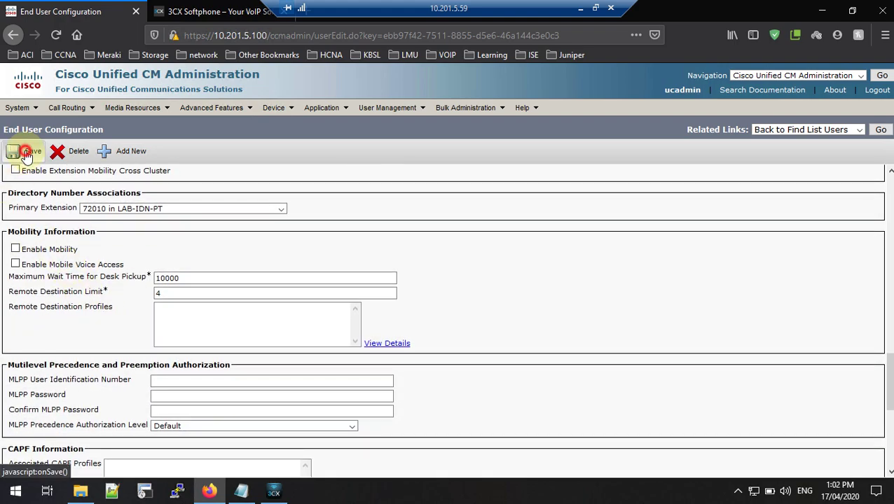
Step: Save agent01, confirm 'Update successful', and check the empty Permissions Information section
click(28, 152)
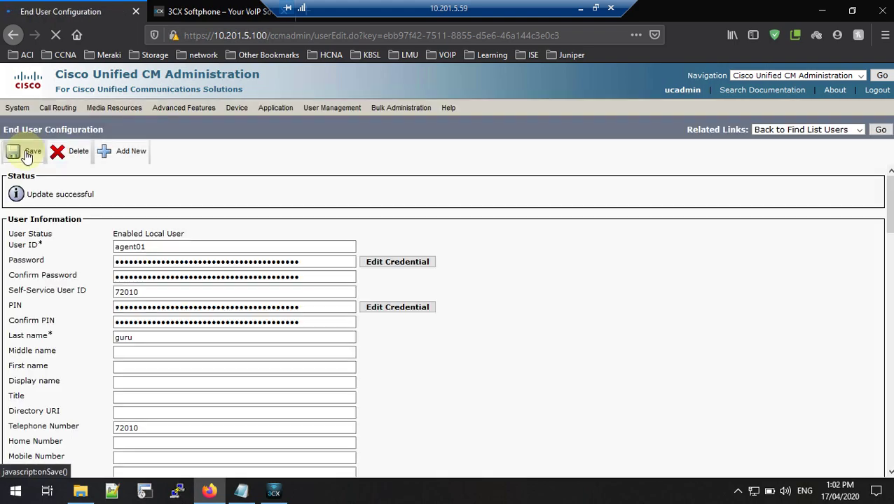
scroll(226, 255, down, 3)
scroll(225, 255, up, 3)
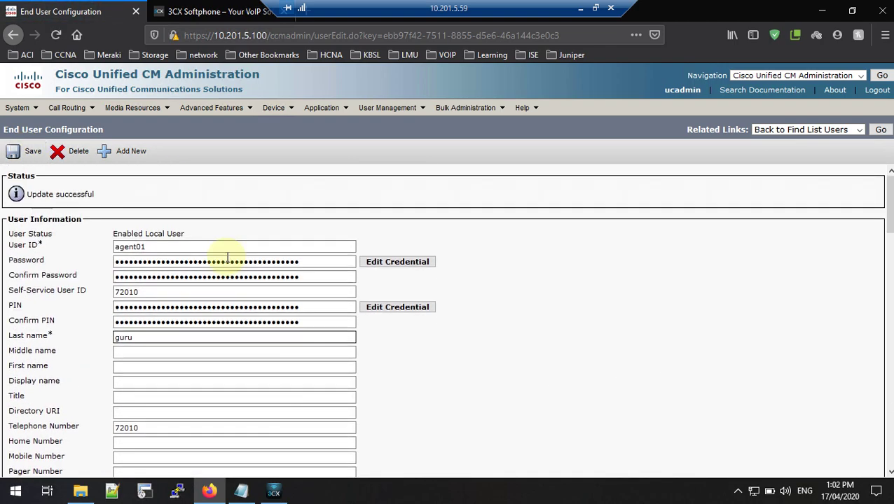
scroll(210, 305, down, 10)
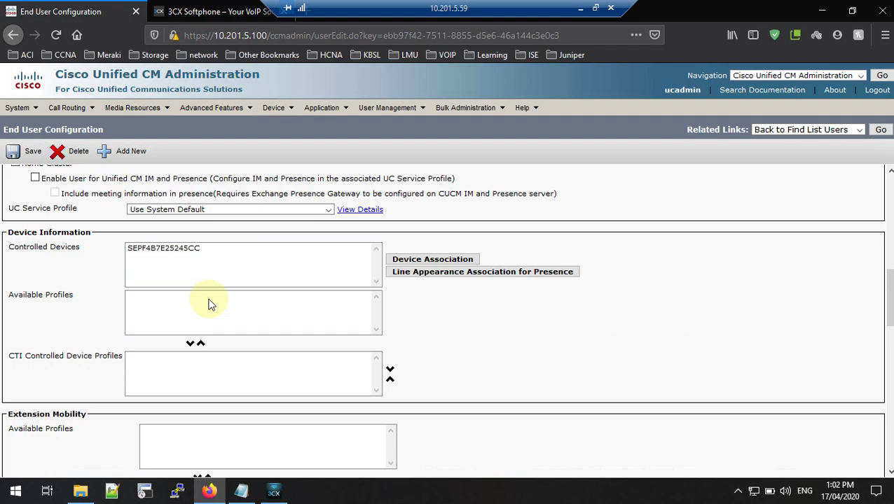
scroll(211, 304, down, 12)
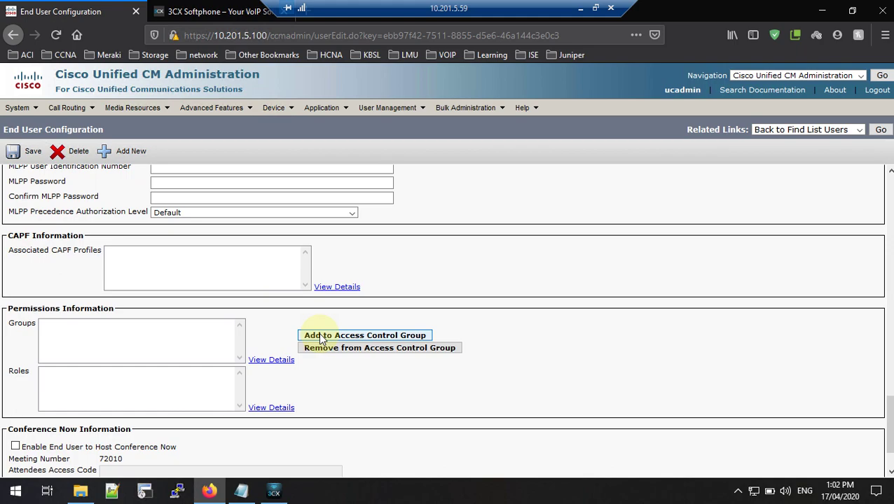
scroll(332, 314, up, 15)
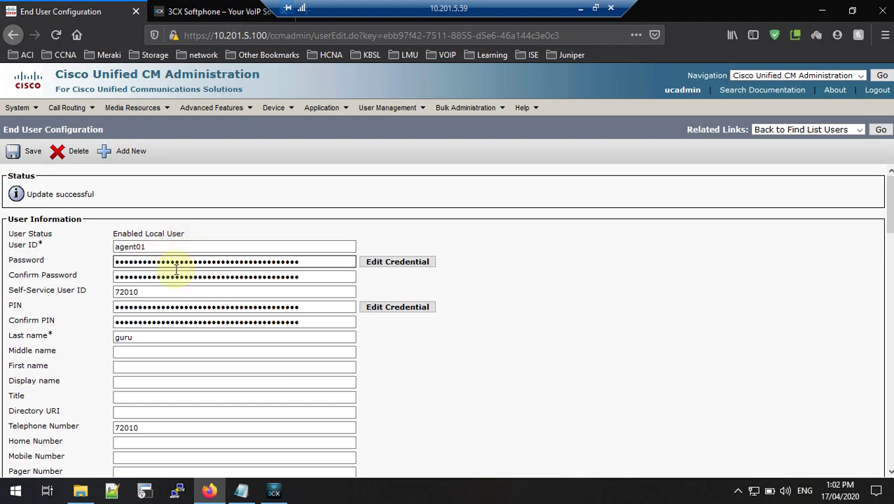
scroll(289, 351, down, 10)
scroll(294, 357, down, 5)
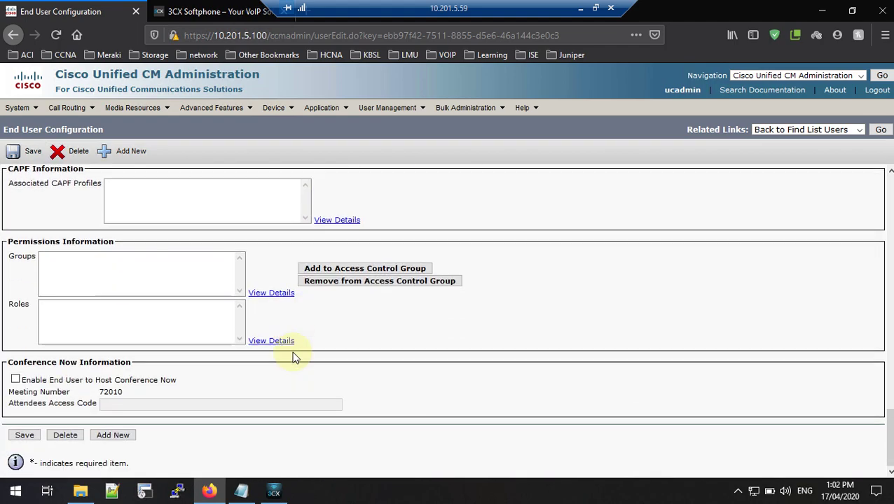
Step: Select all 28 access control groups, add them to agent01, and save
click(313, 270)
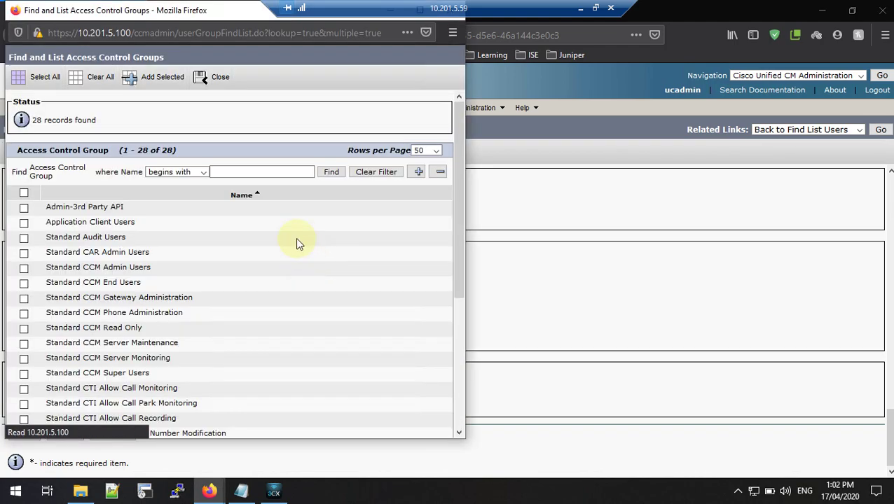
scroll(151, 291, down, 5)
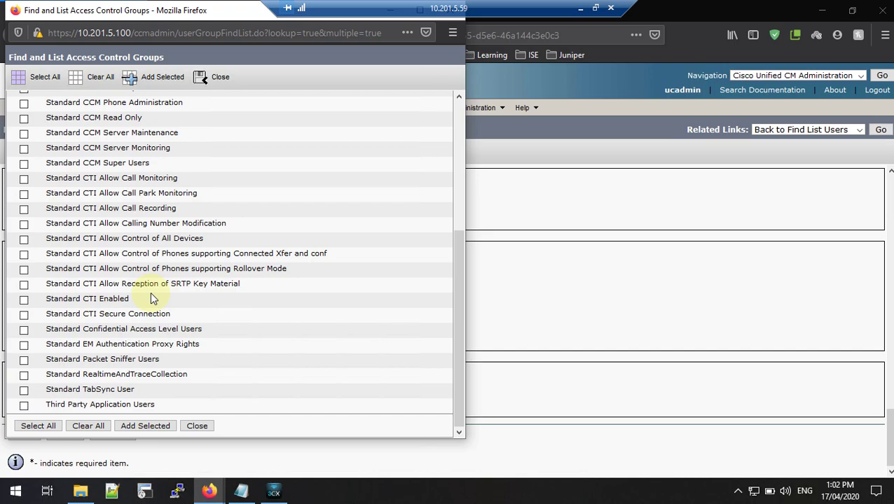
scroll(150, 292, up, 5)
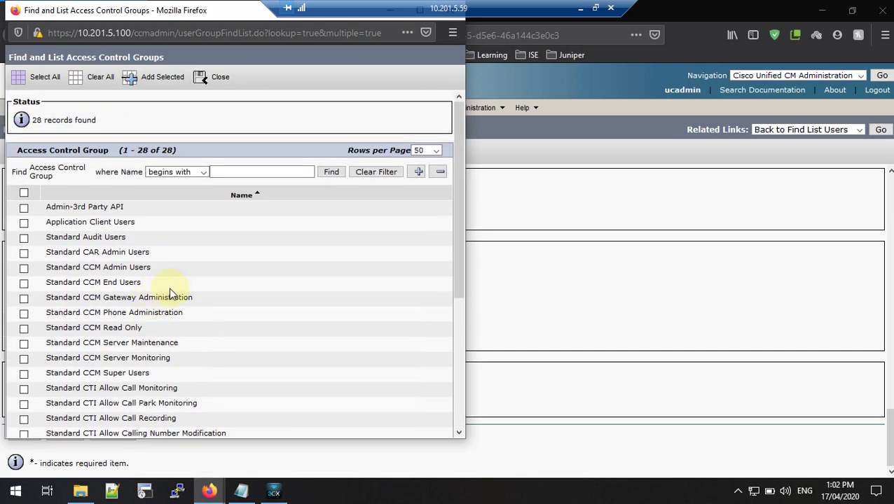
scroll(169, 291, down, 2)
scroll(170, 291, up, 2)
click(25, 193)
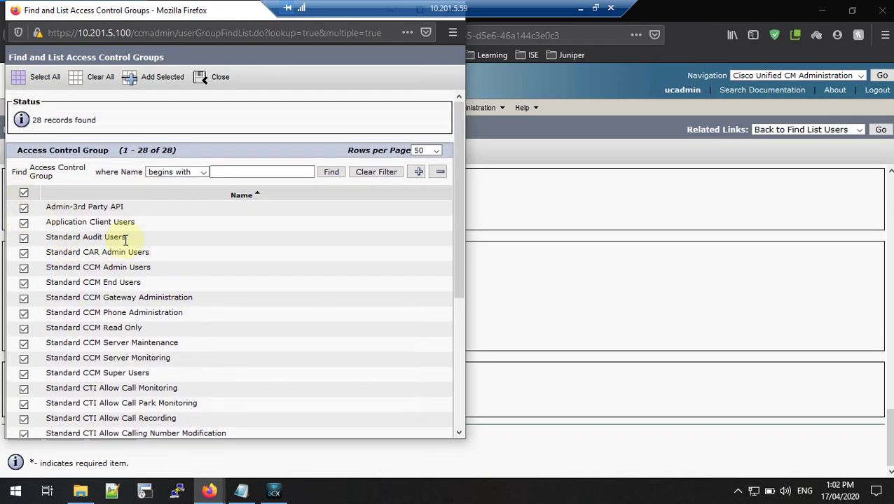
click(147, 79)
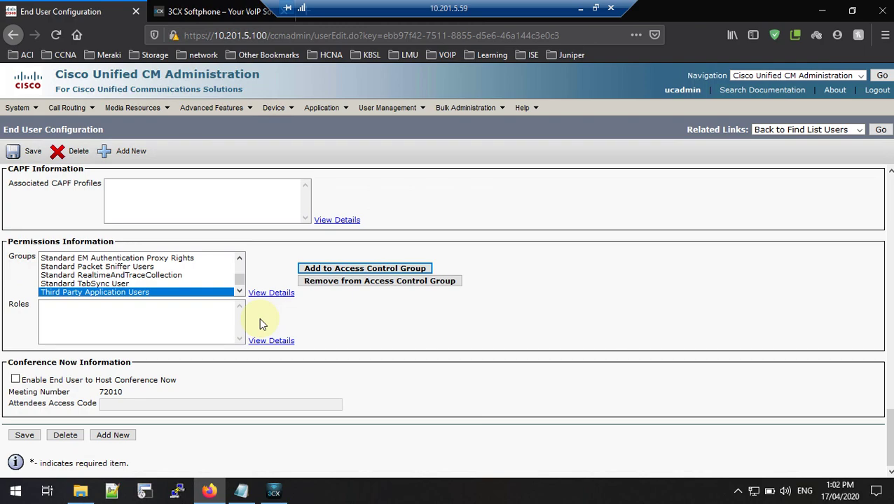
click(24, 435)
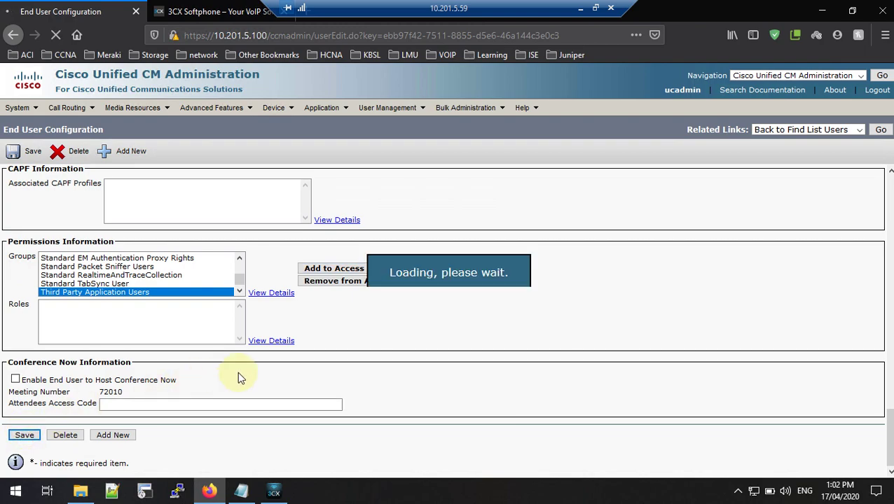
Step: Review agent01's groups and roles like Standard AXL API Access, leaving Enable Mobility off
scroll(238, 361, down, 2)
scroll(237, 362, down, 20)
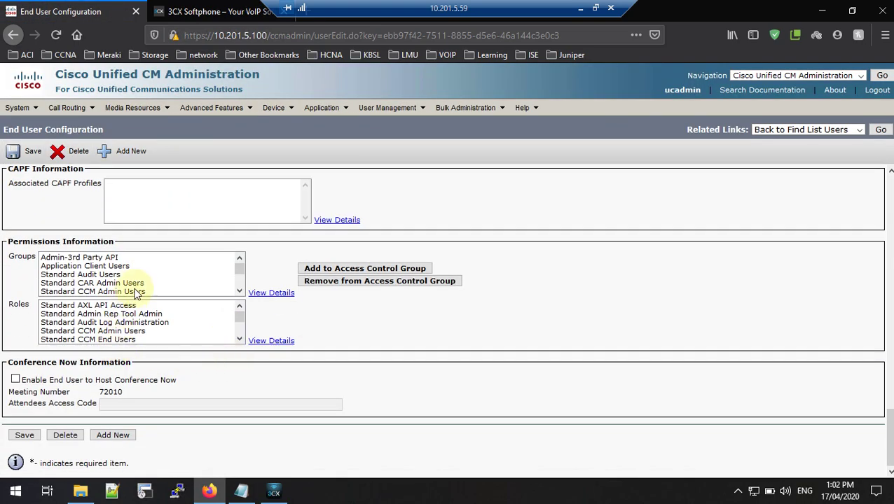
scroll(135, 291, up, 20)
scroll(136, 283, up, 1)
scroll(137, 284, down, 10)
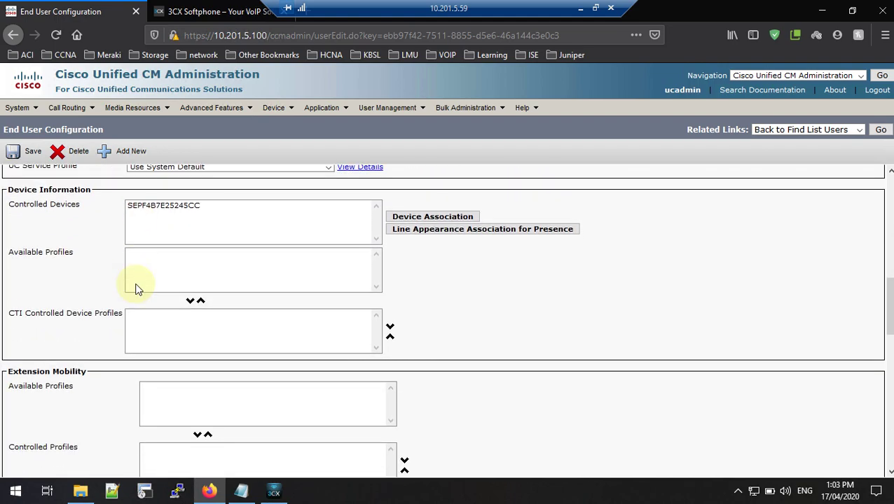
scroll(138, 290, down, 5)
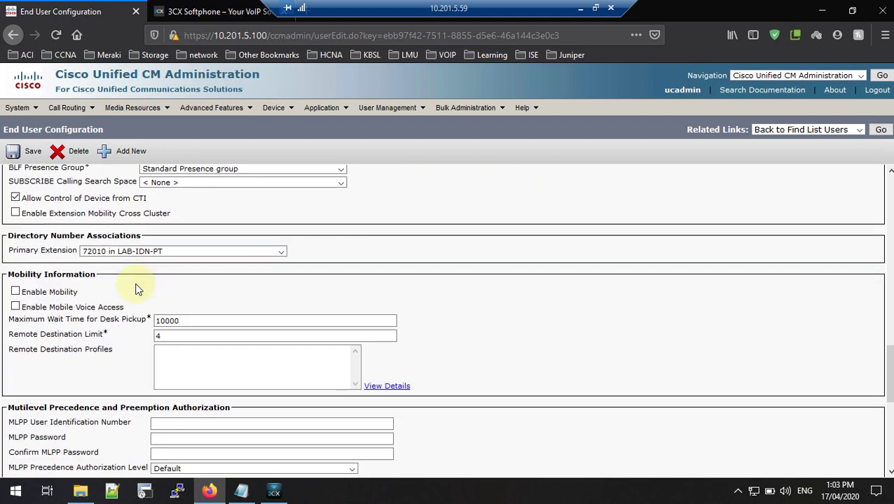
click(65, 293)
click(61, 293)
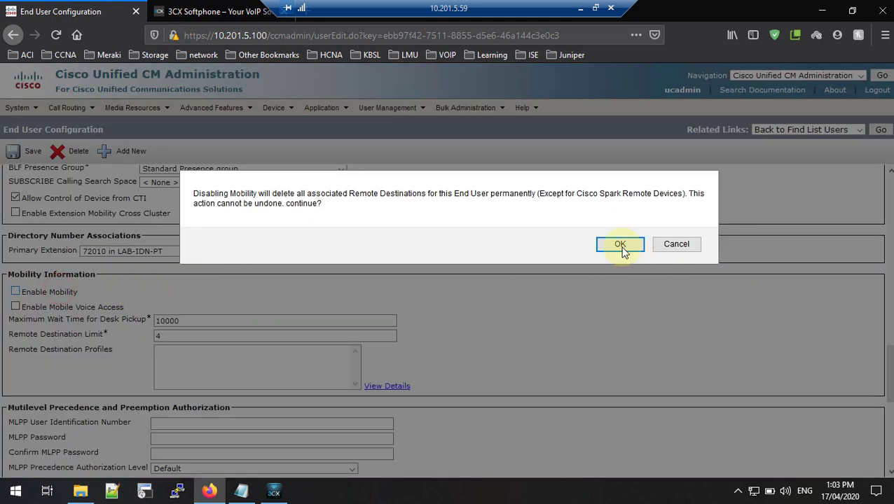
click(620, 244)
scroll(358, 318, down, 4)
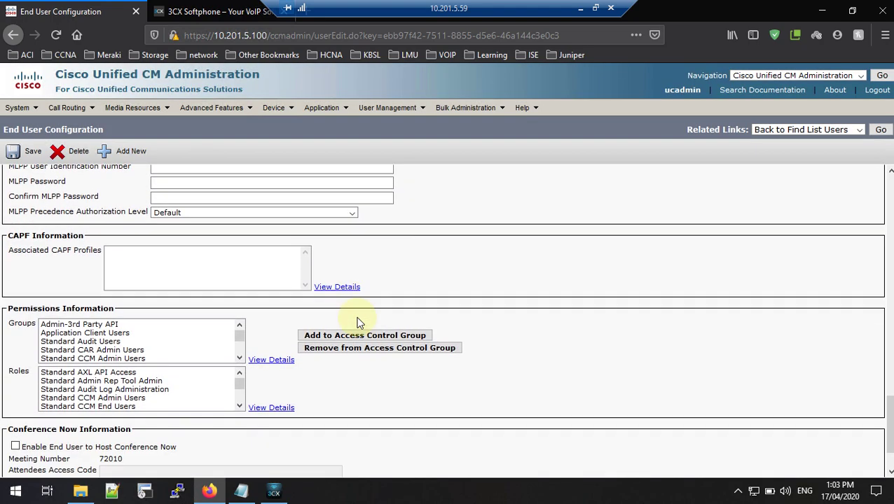
scroll(357, 323, up, 15)
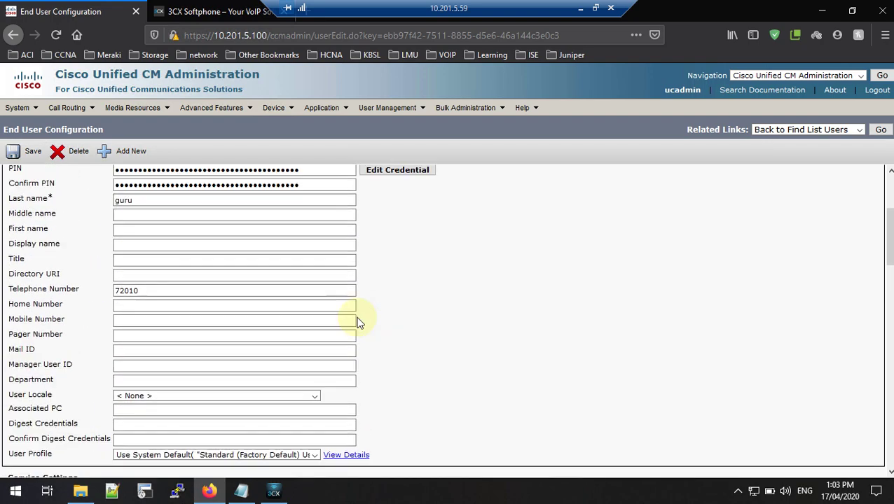
scroll(357, 322, up, 2)
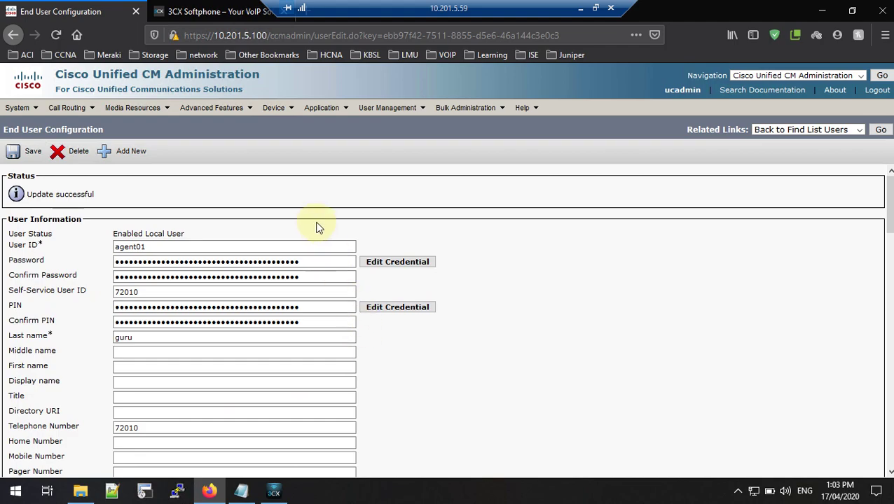
Step: Open the configuration of third-party SIP phone SEPF4B7E25245CC
mouse_move(274, 112)
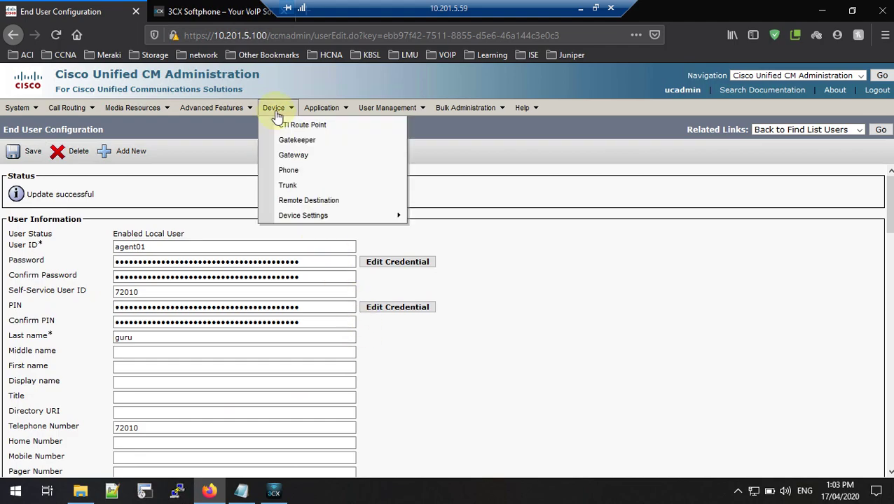
click(289, 172)
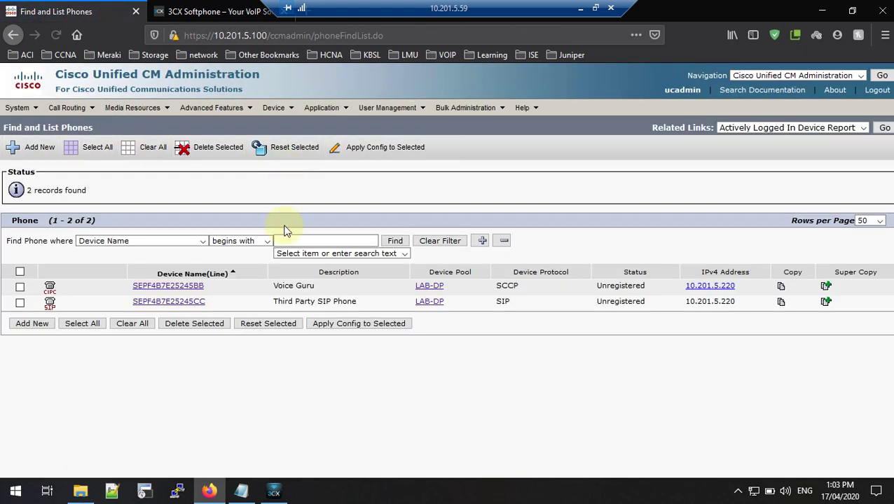
click(47, 306)
drag(49, 308, 671, 311)
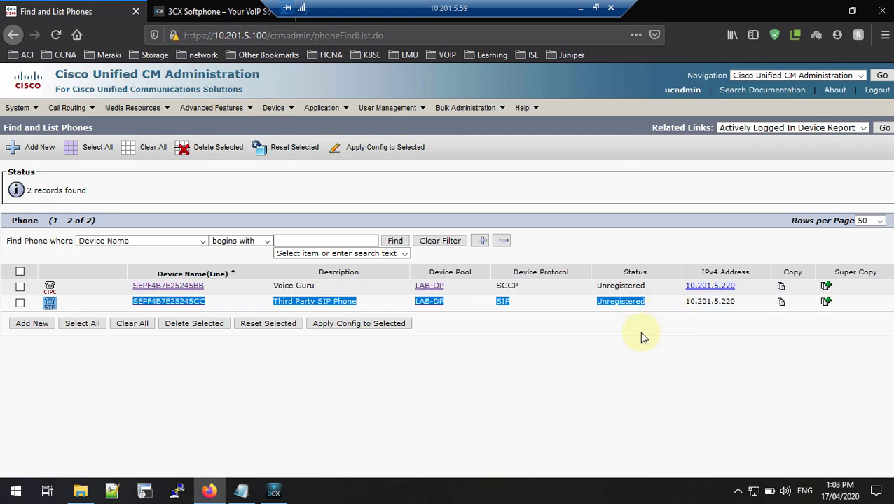
click(581, 359)
click(155, 304)
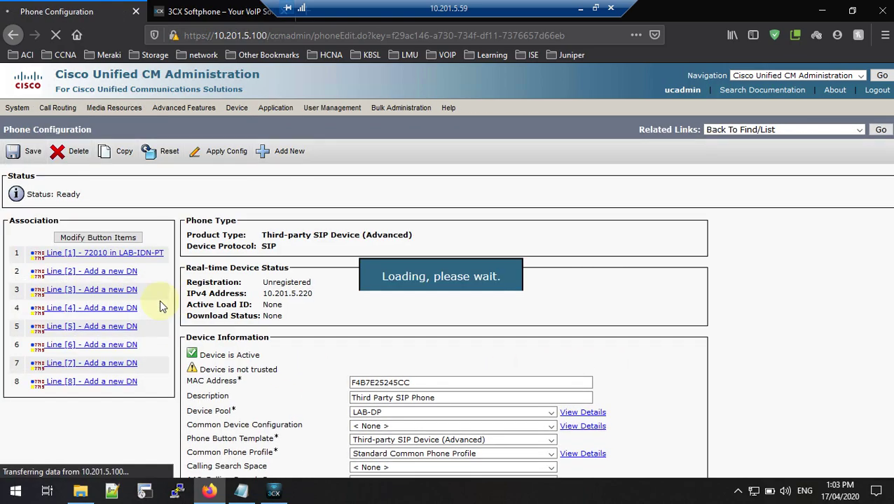
Step: Set the phone's Owner User ID to agent01 and save, acknowledging the Apply Config alert
scroll(441, 311, down, 3)
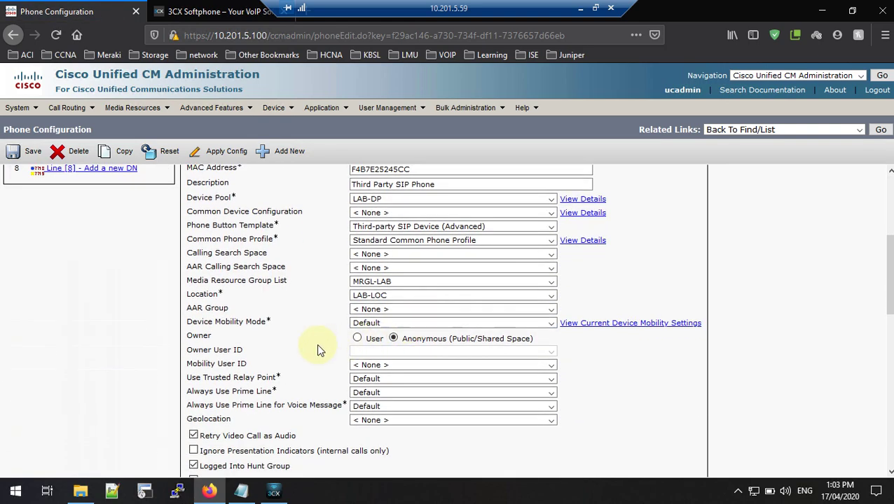
click(356, 341)
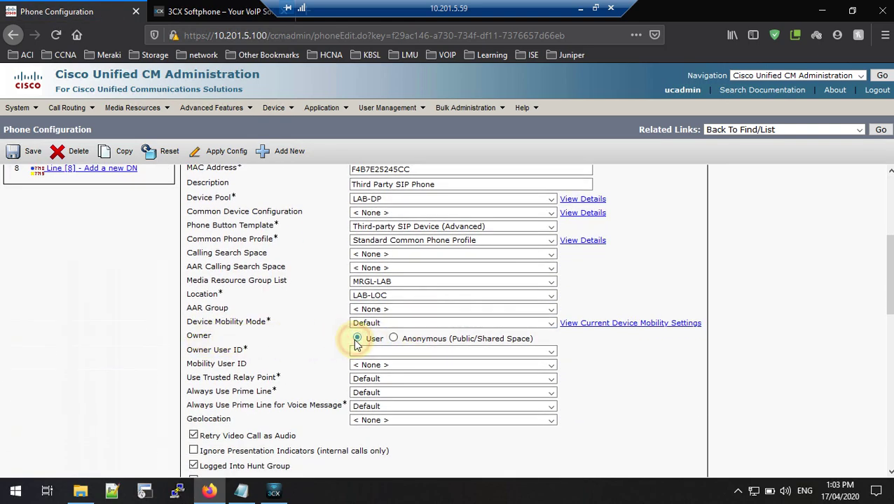
click(361, 352)
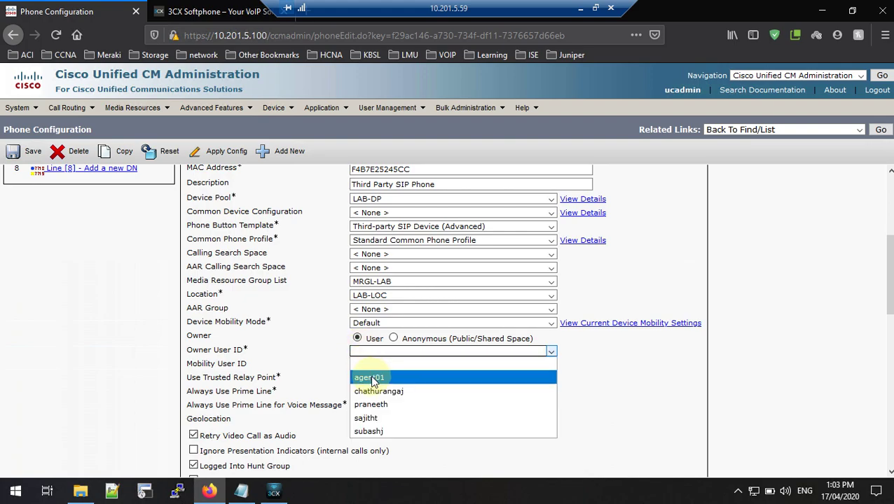
click(370, 378)
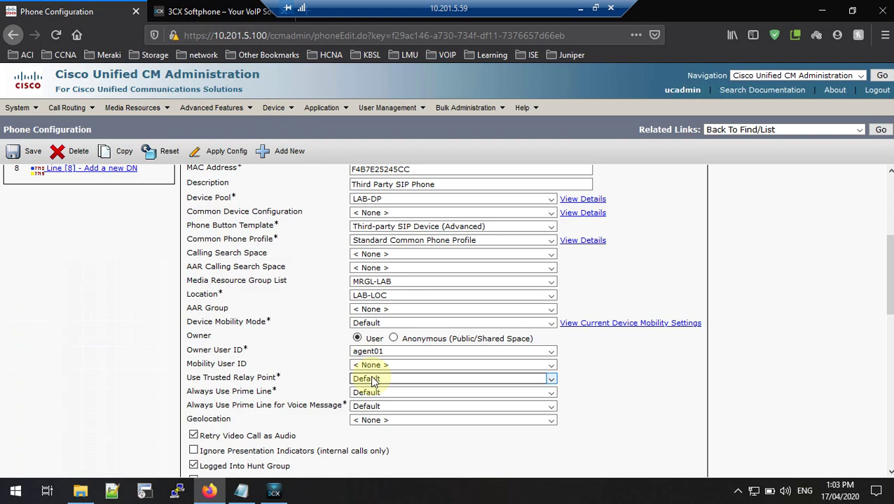
click(13, 150)
click(519, 244)
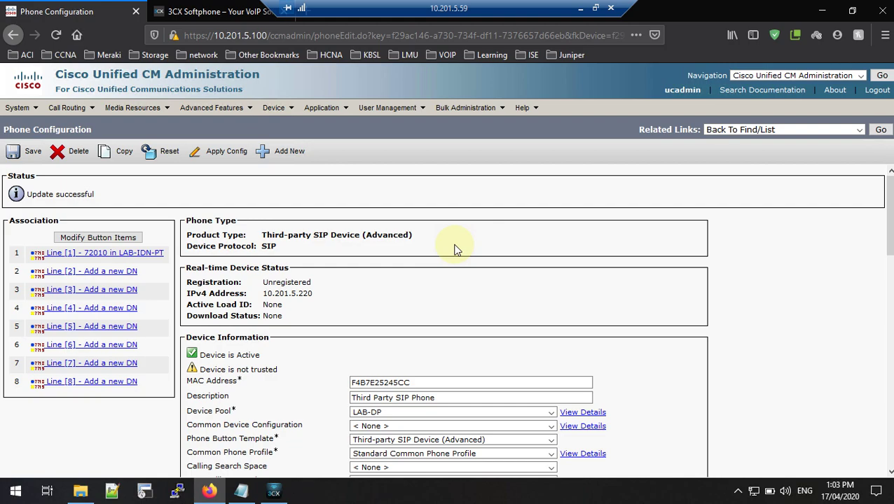
Step: Choose agent01 as the phone's Digest User and save, acknowledging the Apply Config alert
scroll(454, 250, down, 6)
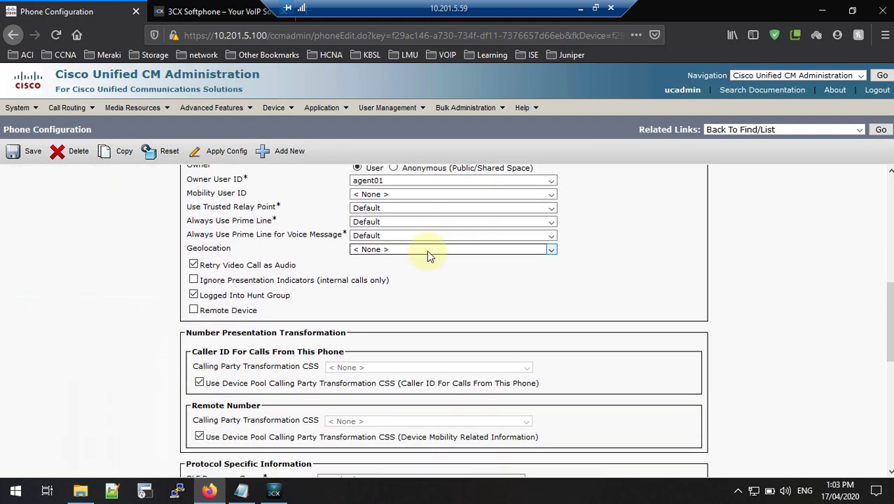
scroll(429, 253, down, 5)
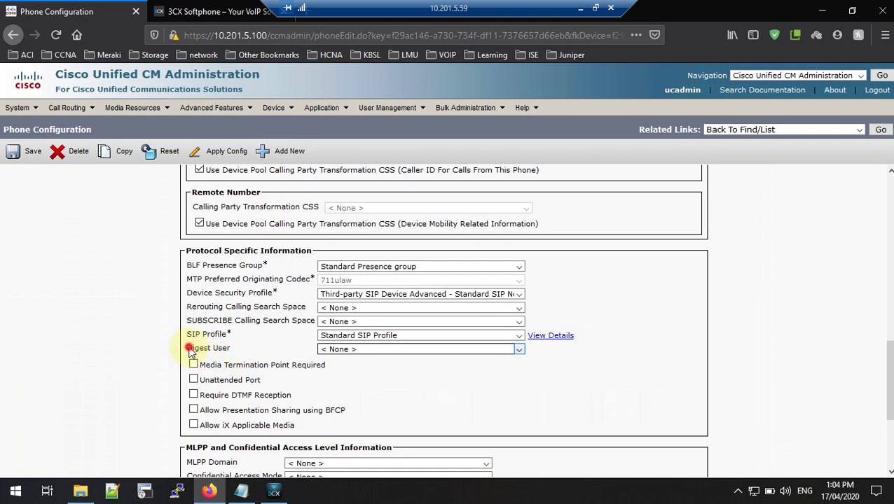
drag(187, 347, 233, 356)
click(335, 350)
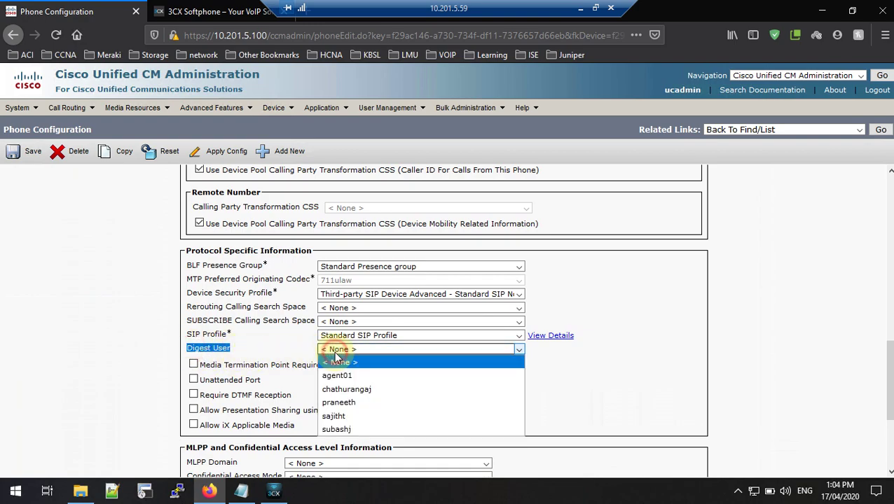
click(336, 377)
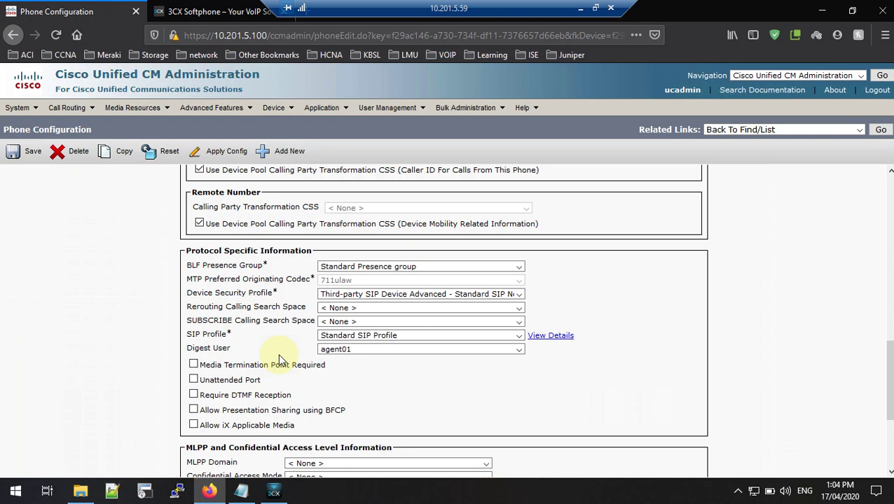
click(279, 359)
triple_click(237, 351)
click(243, 349)
click(18, 152)
click(538, 244)
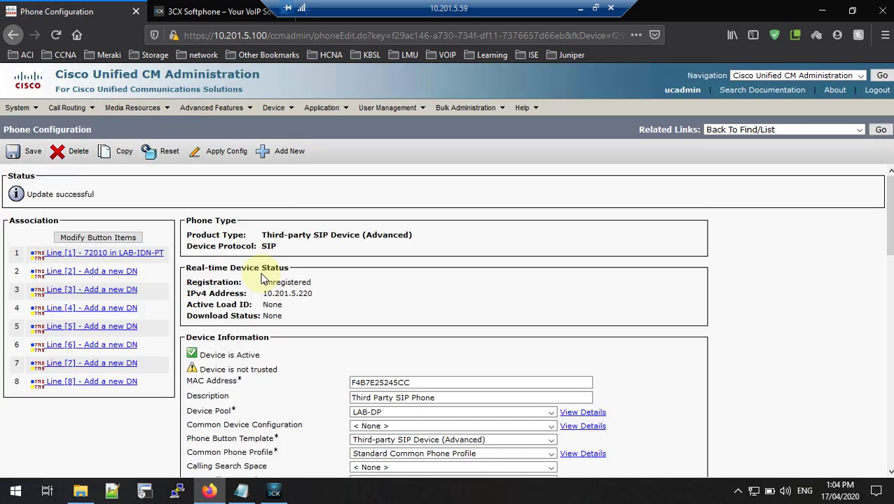
Step: Remove the agent01 account from 3CXPhone's Accounts list and close the softphone window
click(210, 10)
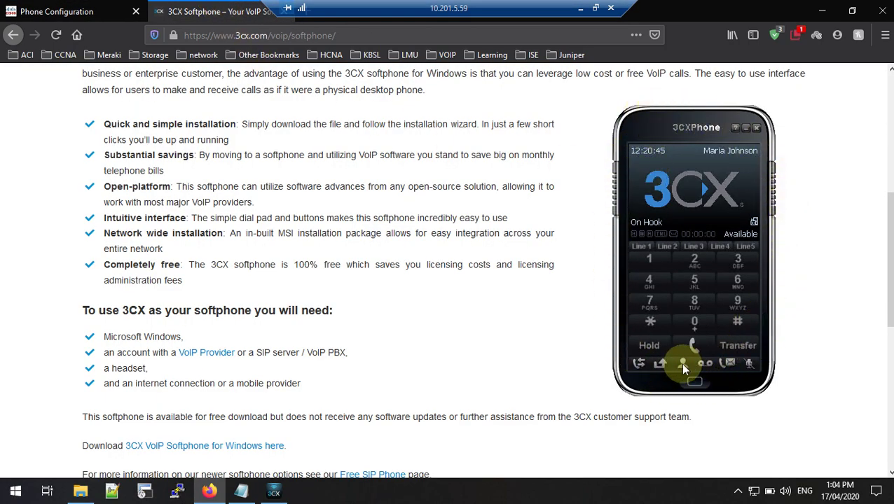
click(84, 11)
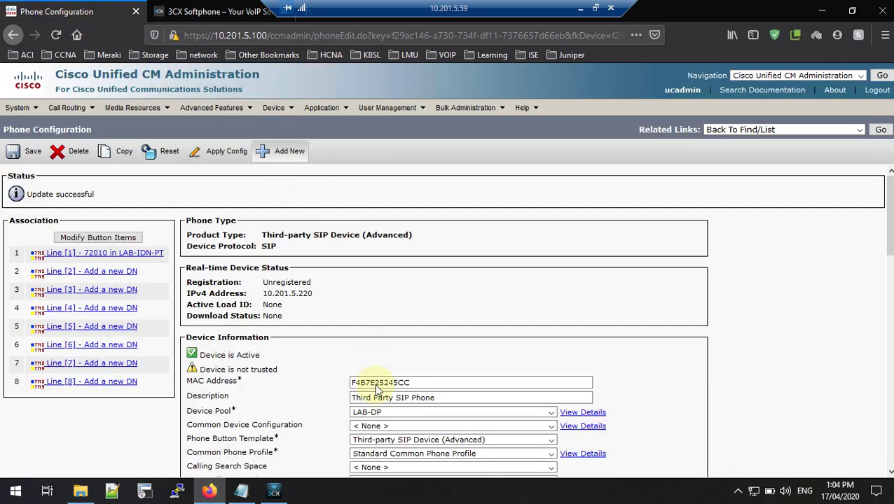
click(273, 492)
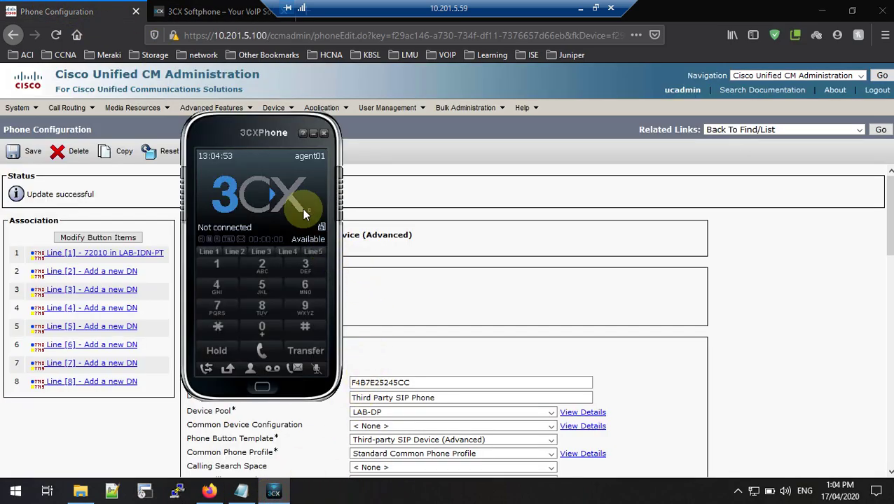
click(308, 161)
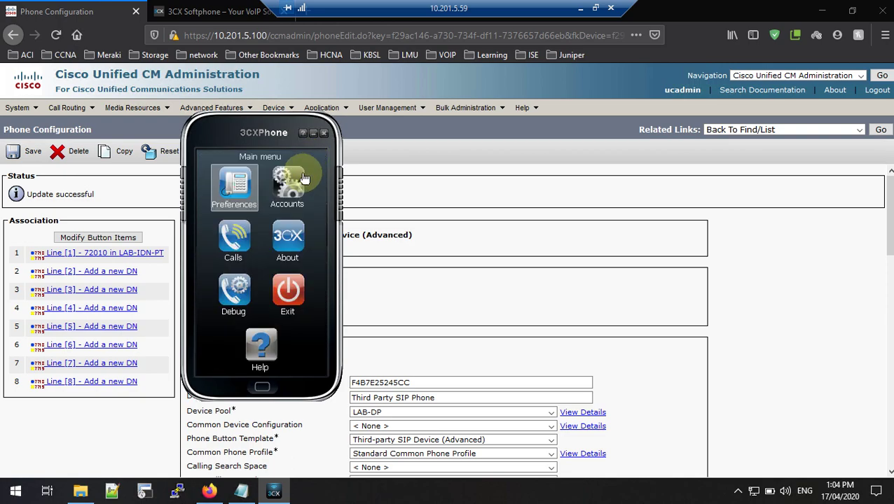
click(296, 183)
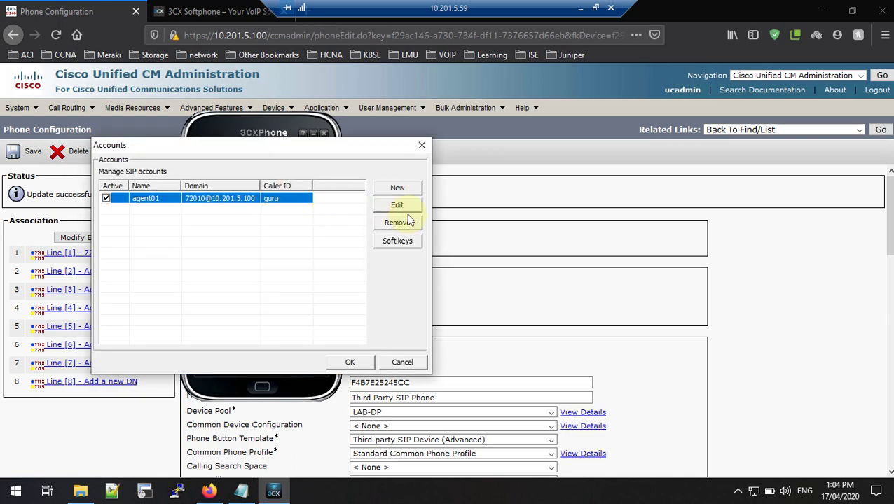
click(397, 222)
click(290, 289)
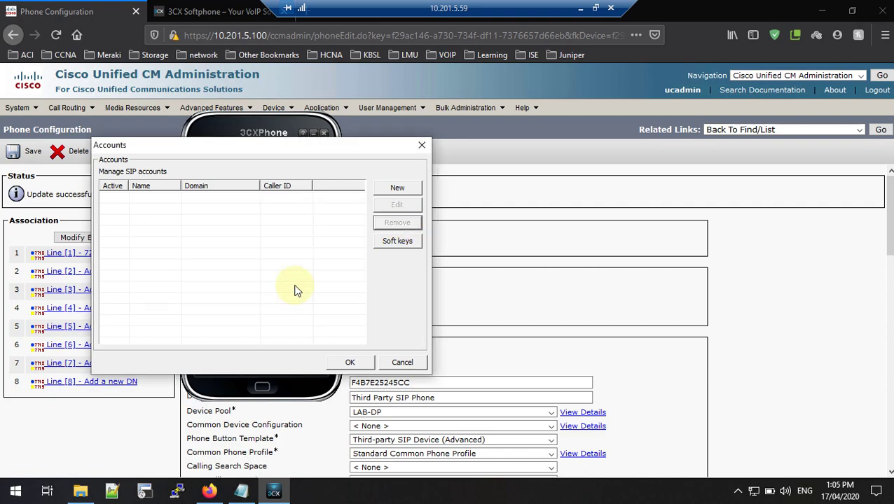
click(422, 145)
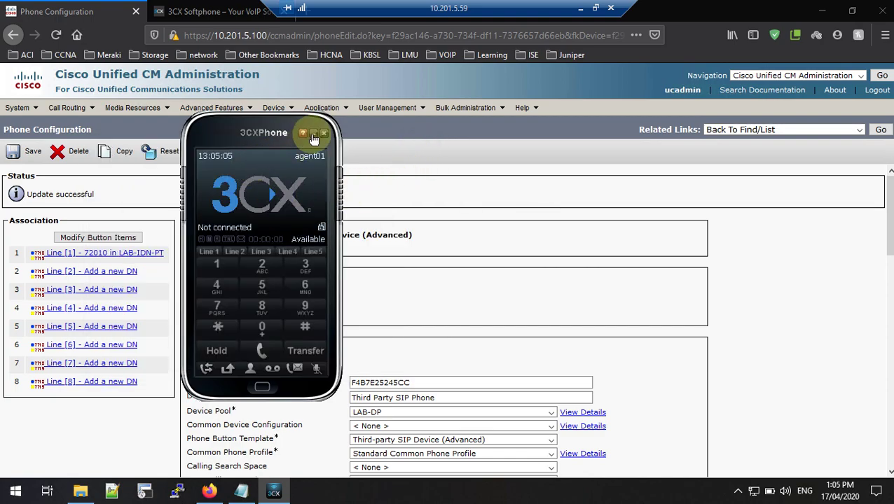
click(313, 134)
click(737, 491)
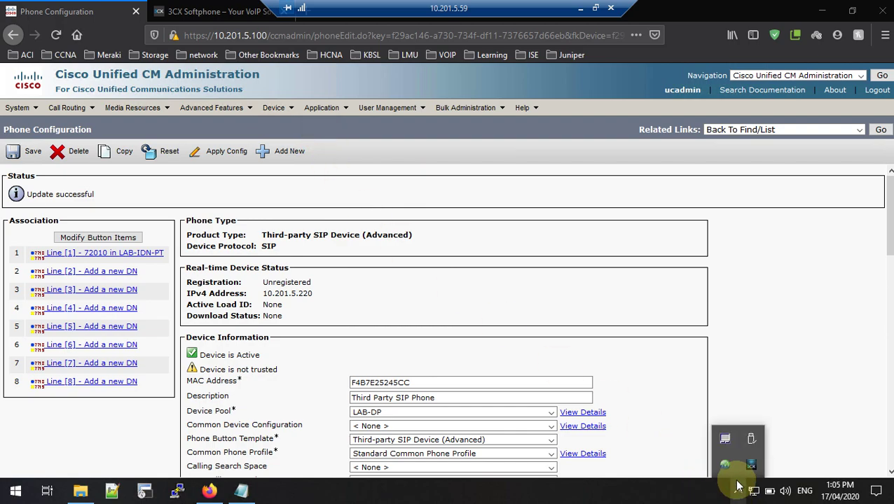
Step: Exit 3CXPhone from its tray icon and relaunch 3CX Phone from the Start menu
right_click(751, 465)
click(769, 454)
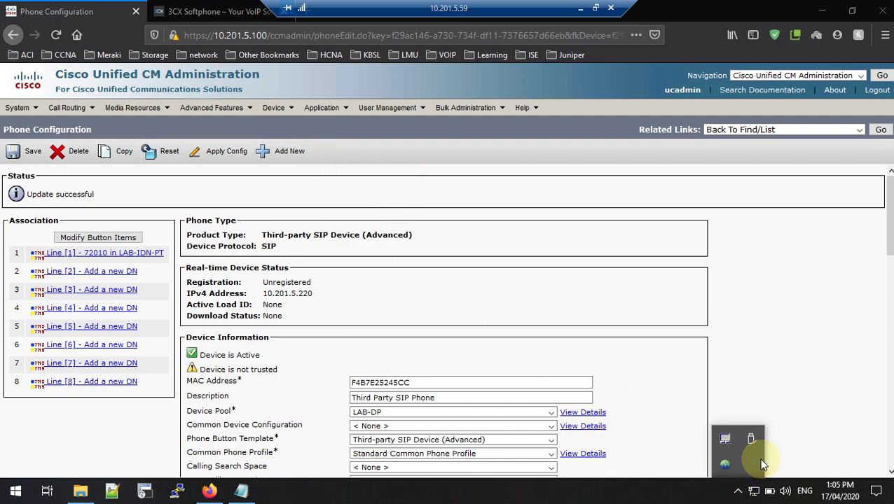
click(14, 490)
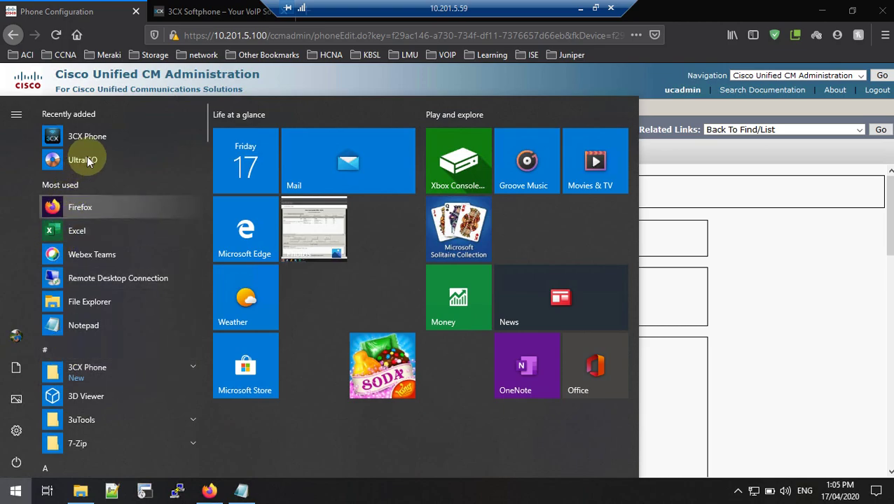
click(98, 136)
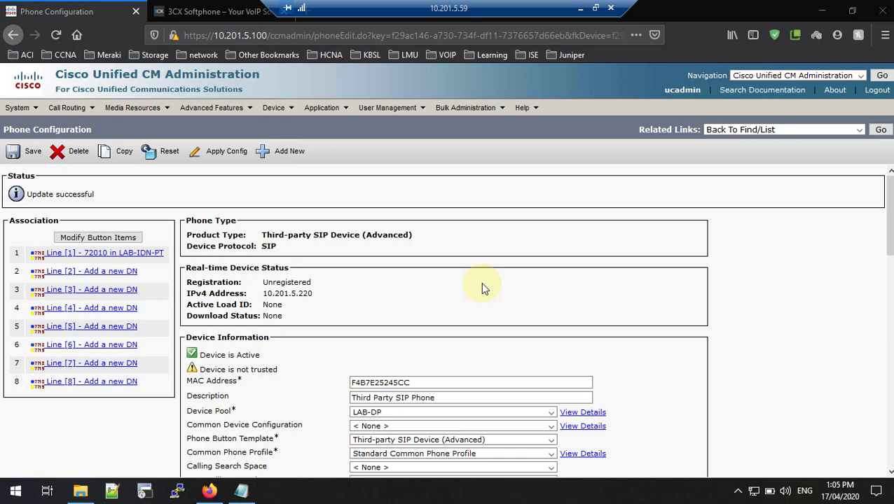
click(738, 491)
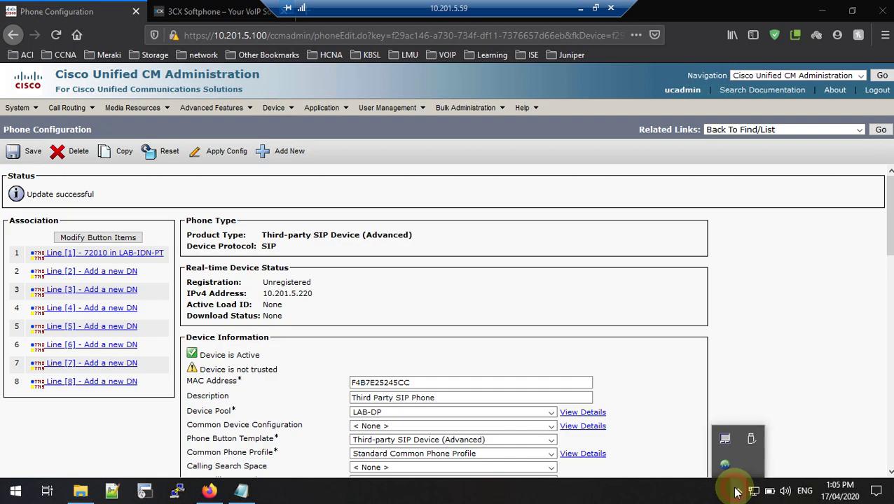
click(16, 491)
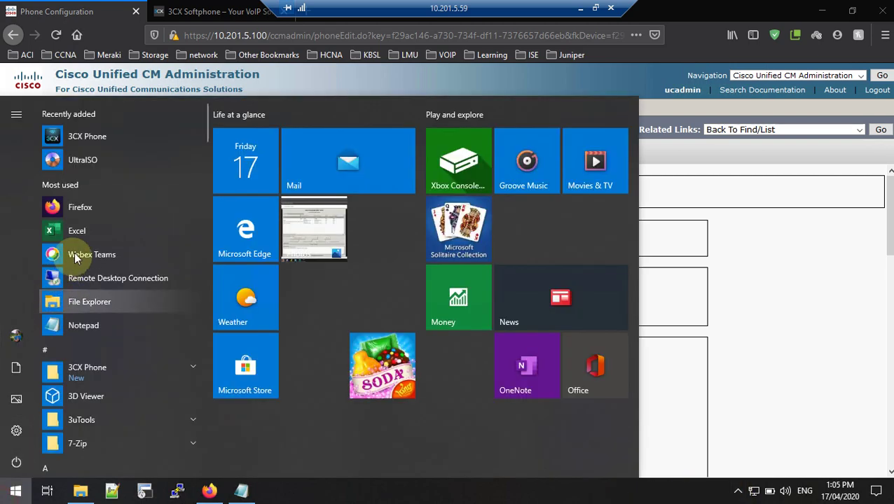
click(122, 135)
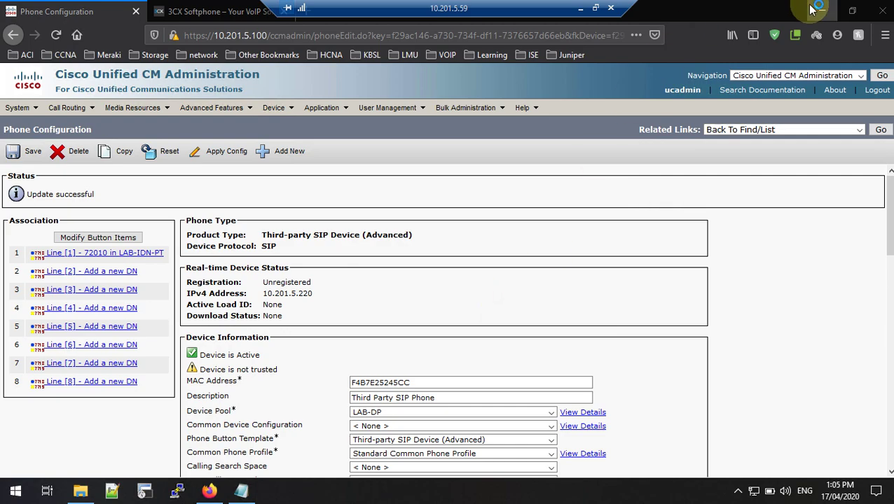
click(737, 493)
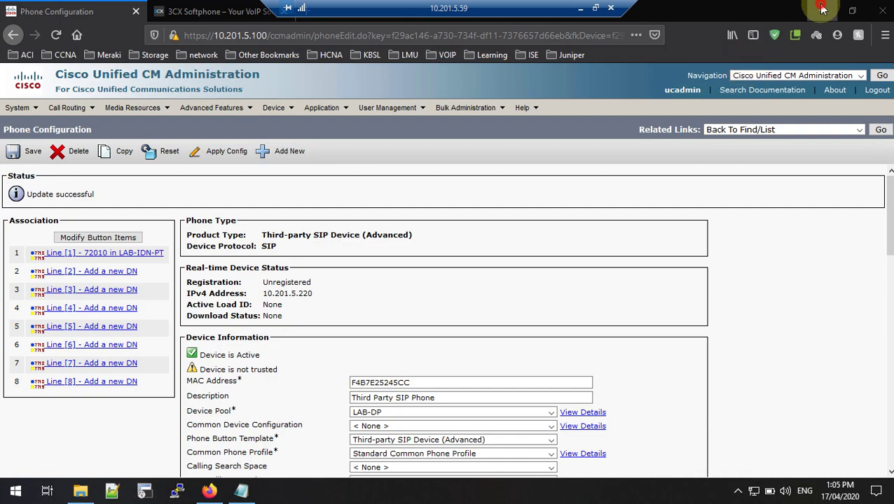
Step: Minimize Firefox, the remote session and PowerPoint to reveal the refreshed local desktop
click(823, 9)
right_click(686, 18)
click(713, 55)
right_click(672, 14)
click(712, 54)
right_click(671, 12)
click(690, 47)
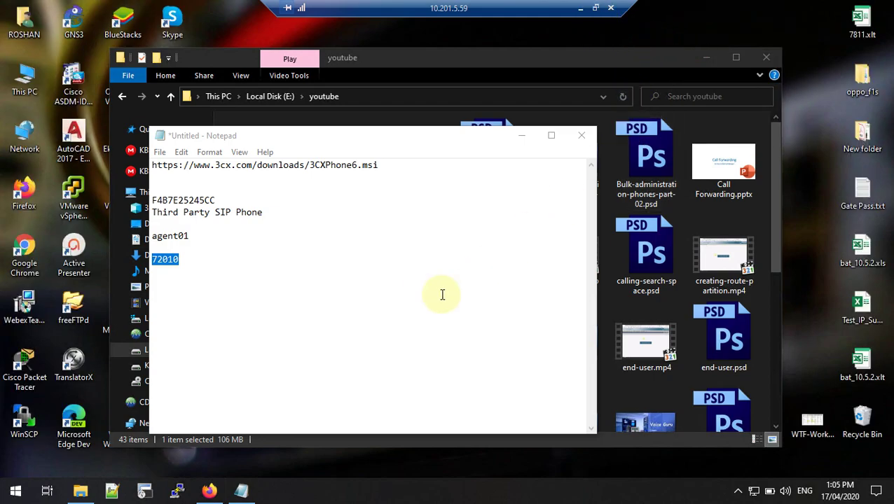
click(580, 8)
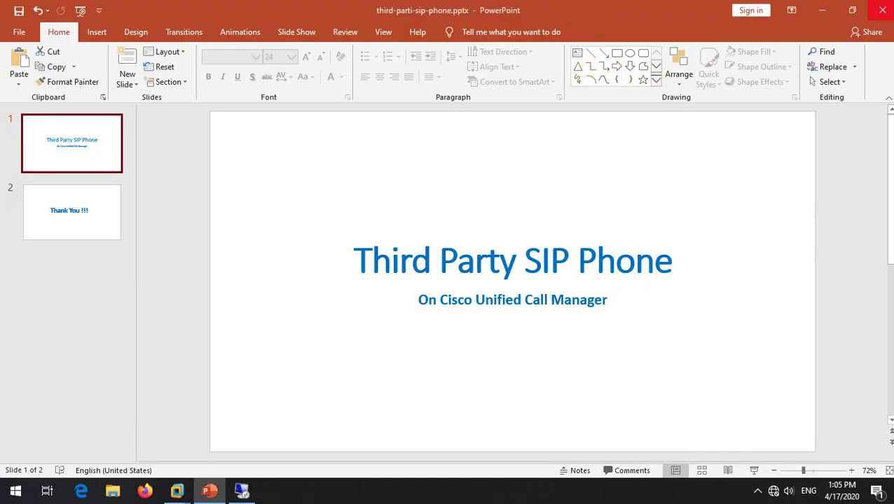
click(820, 10)
right_click(423, 129)
click(459, 168)
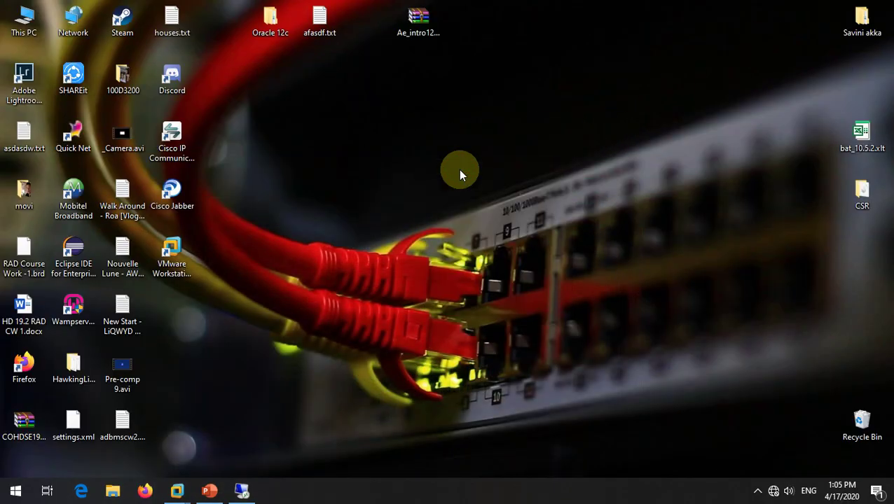
Step: Bring 3CXPhone forward in the remote session and choose Create Profile to open the empty Accounts dialog
click(242, 489)
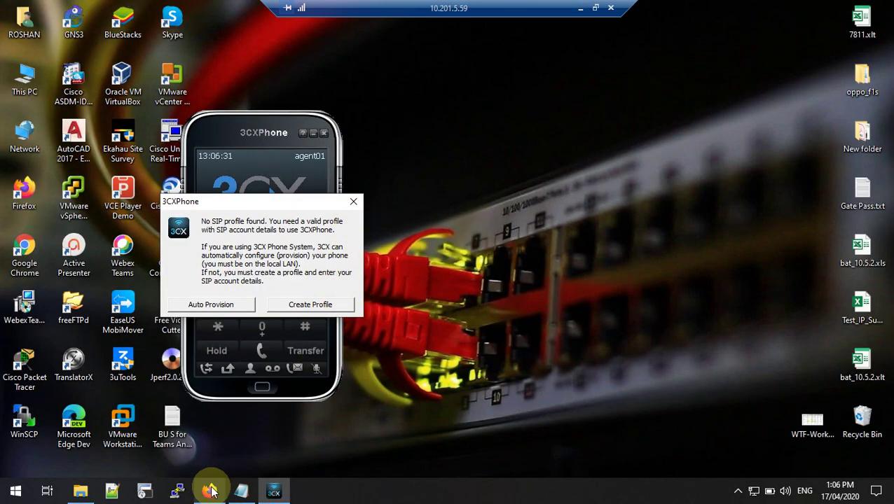
click(209, 490)
click(274, 494)
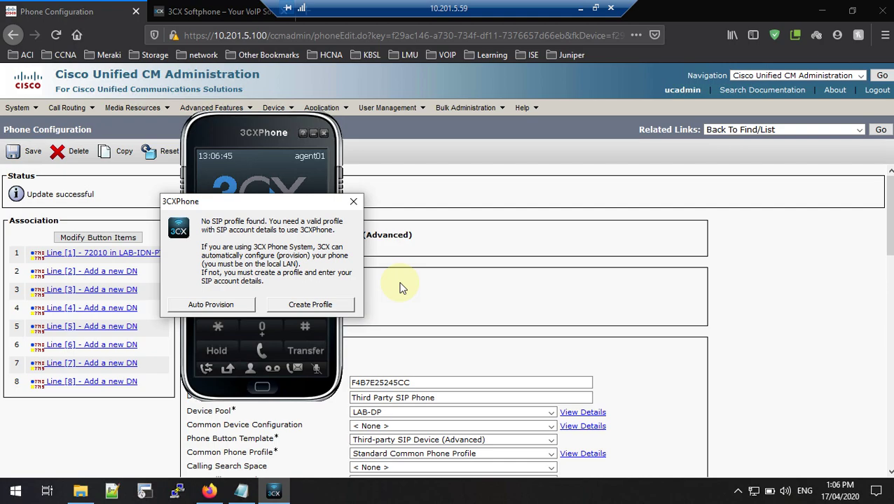
click(343, 304)
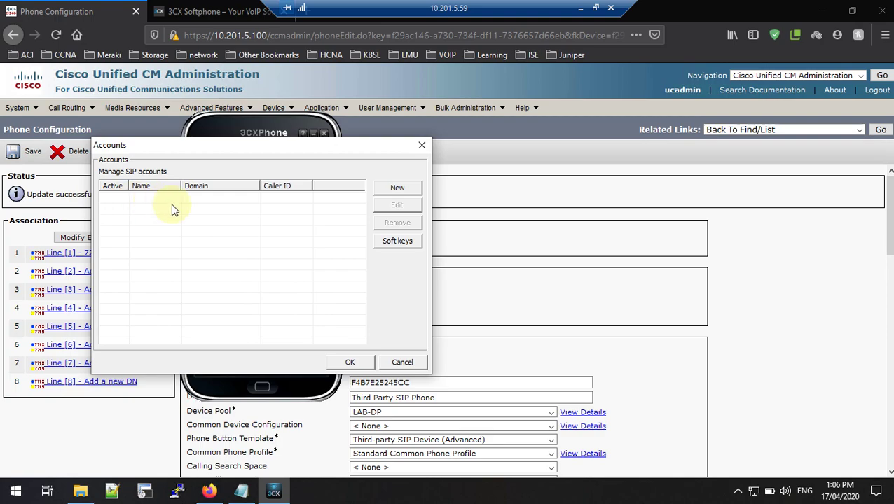
Step: Add a new SIP account, clear the old caller ID, and paste agent01 as the account name
click(397, 194)
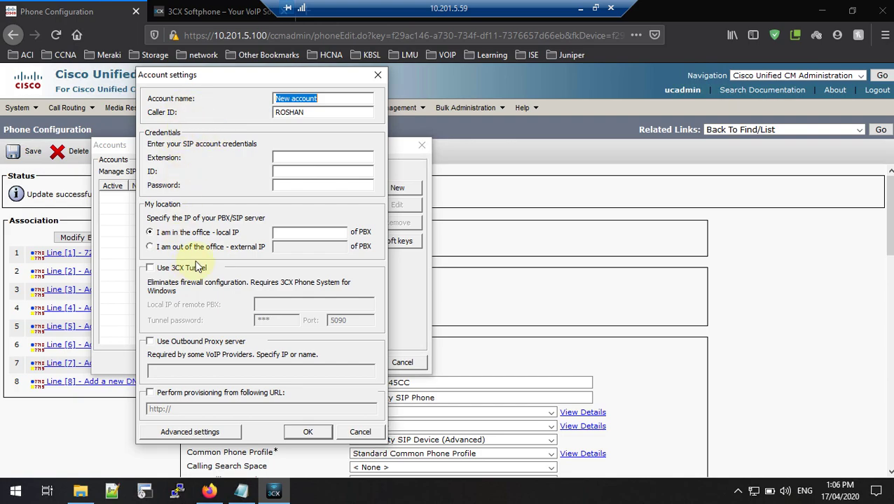
click(312, 112)
drag(313, 113, 230, 113)
key(BackSpace)
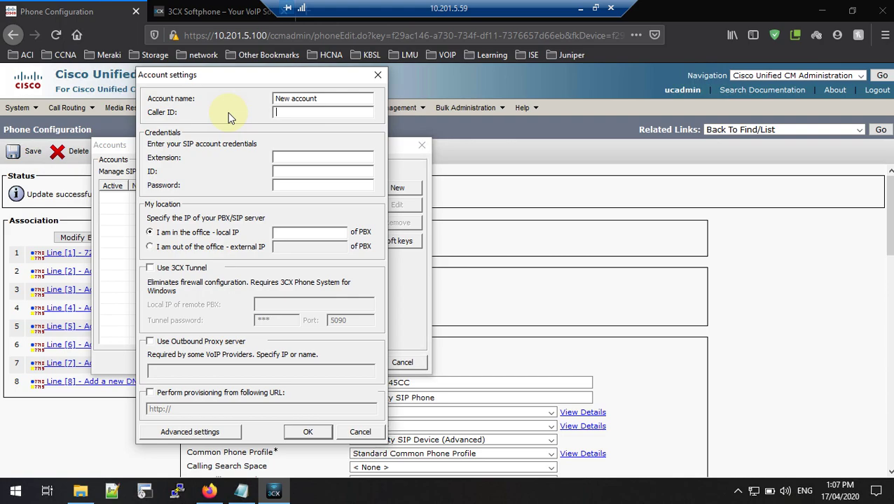
click(241, 491)
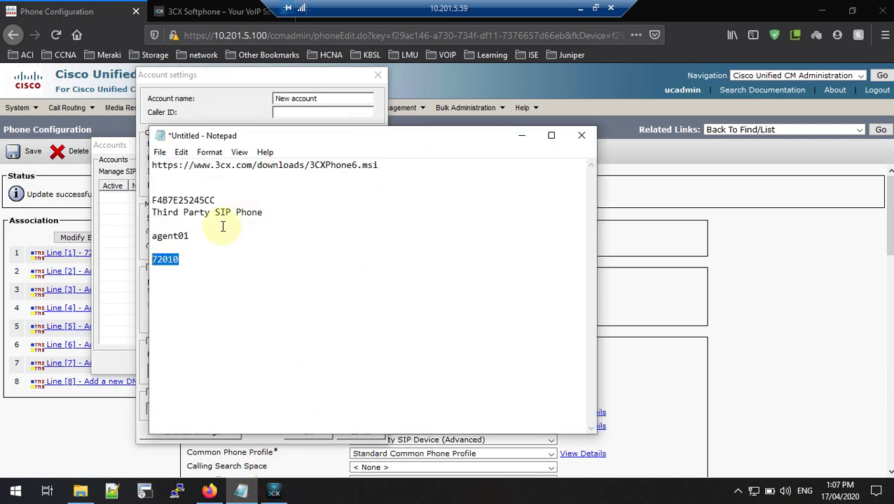
double_click(171, 236)
right_click(168, 236)
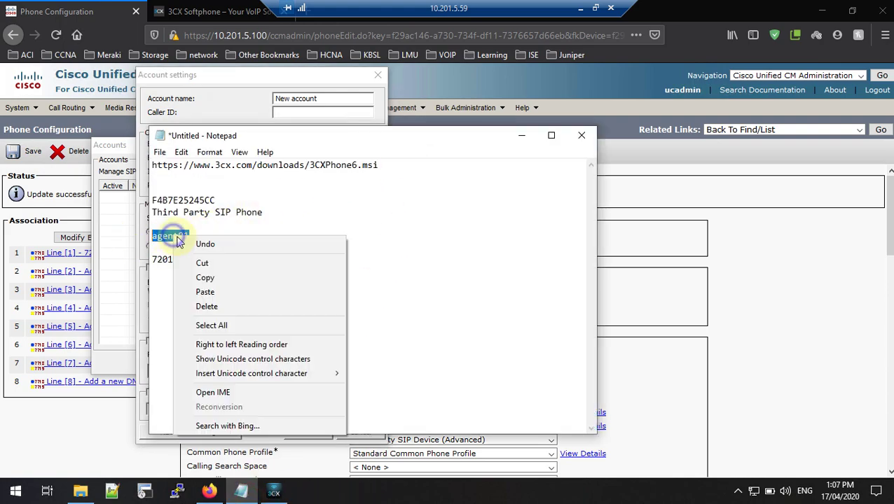
click(204, 278)
click(204, 81)
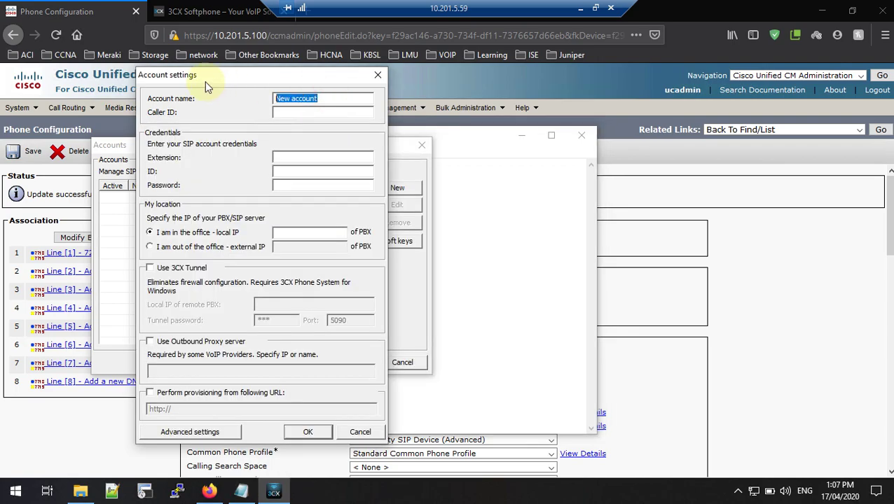
key(ctrl+v)
Step: Enter caller ID guru and paste 72010 from the notes as the extension
click(295, 112)
text(gu)
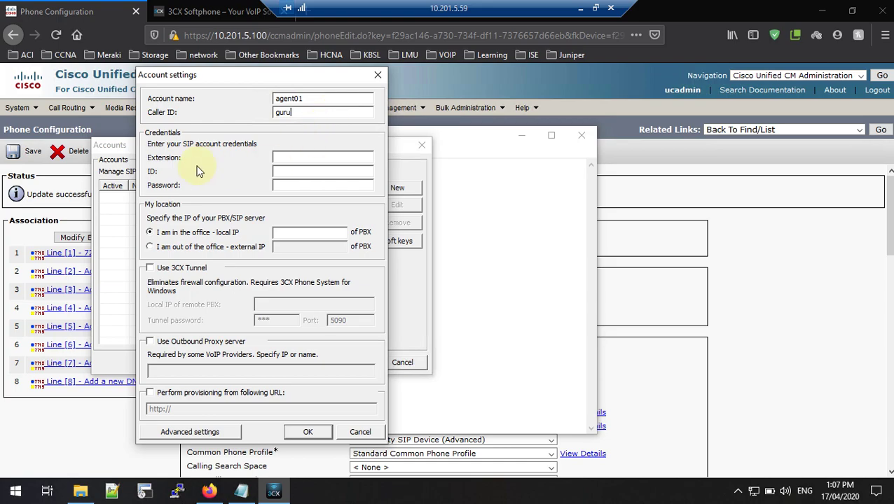
click(292, 157)
click(462, 215)
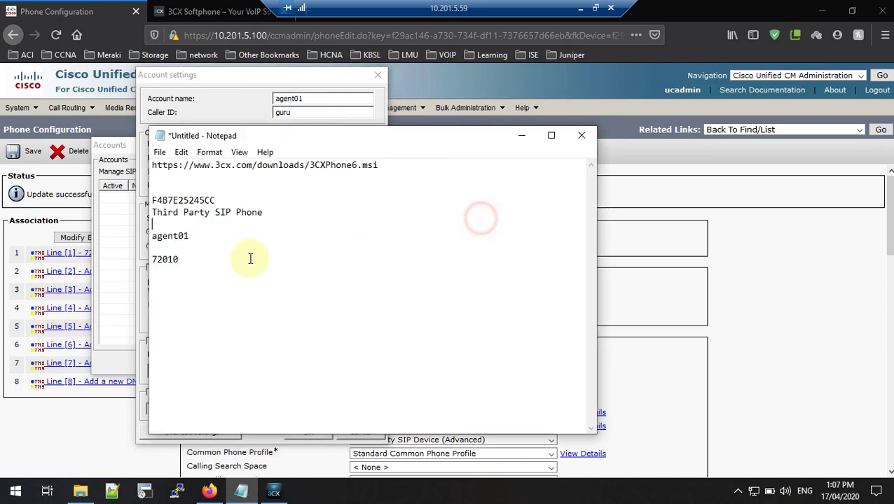
double_click(169, 261)
right_click(171, 262)
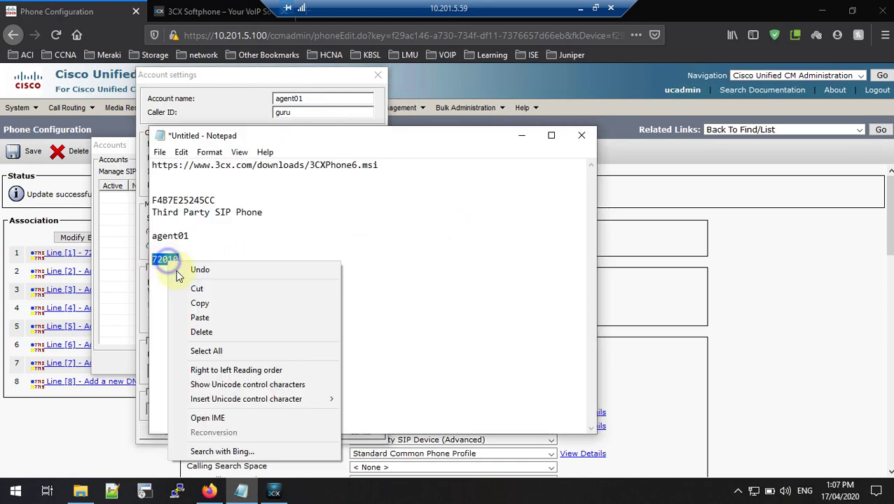
click(197, 307)
click(62, 9)
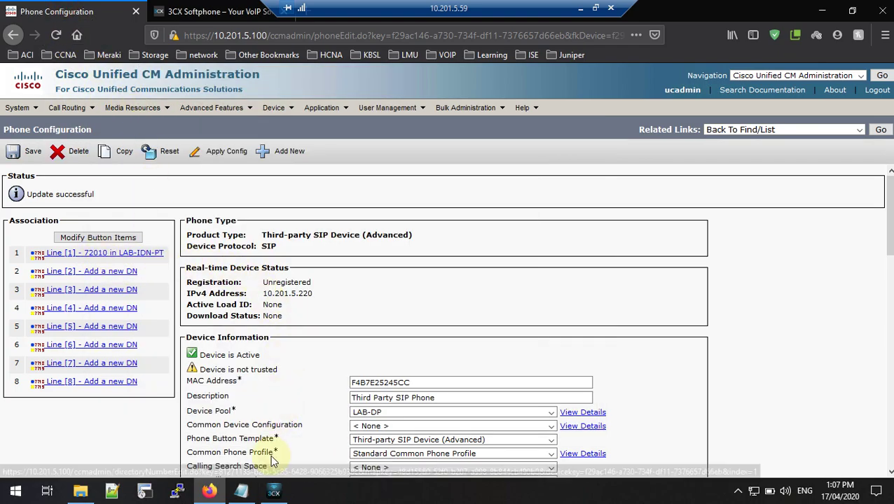
click(273, 488)
right_click(305, 157)
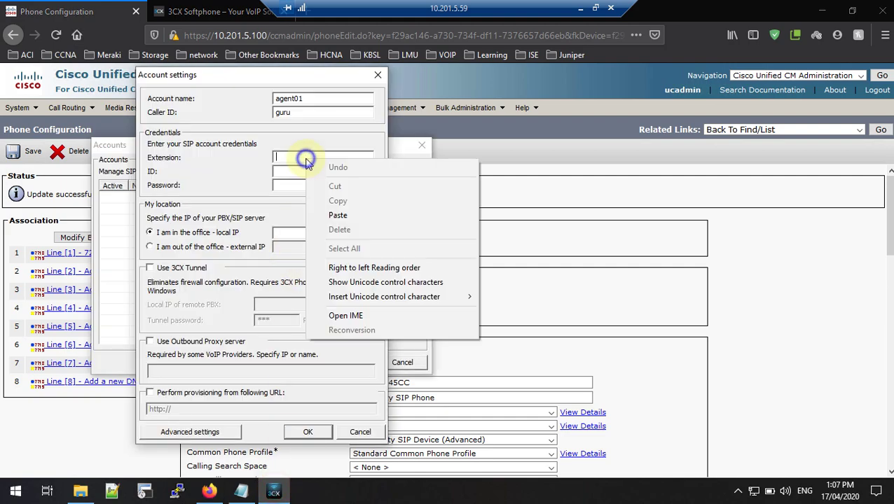
click(336, 215)
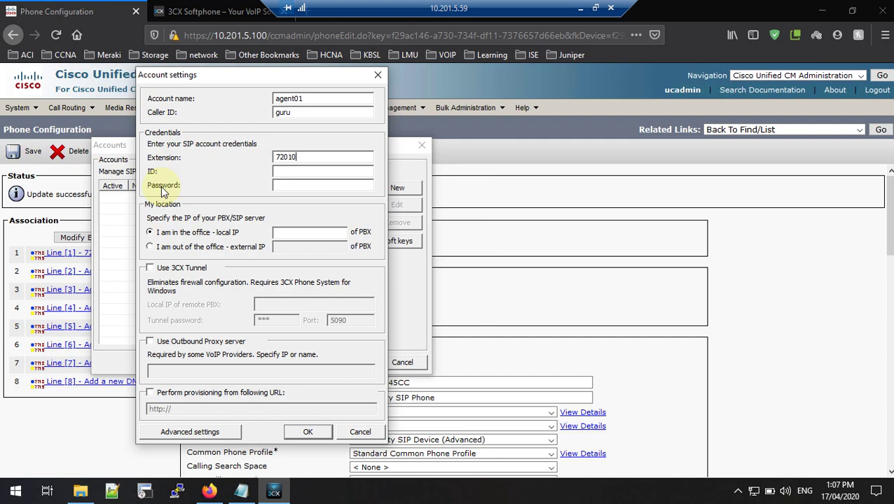
Step: Open the CUCM User Management > End User list
click(98, 10)
mouse_move(396, 112)
click(404, 144)
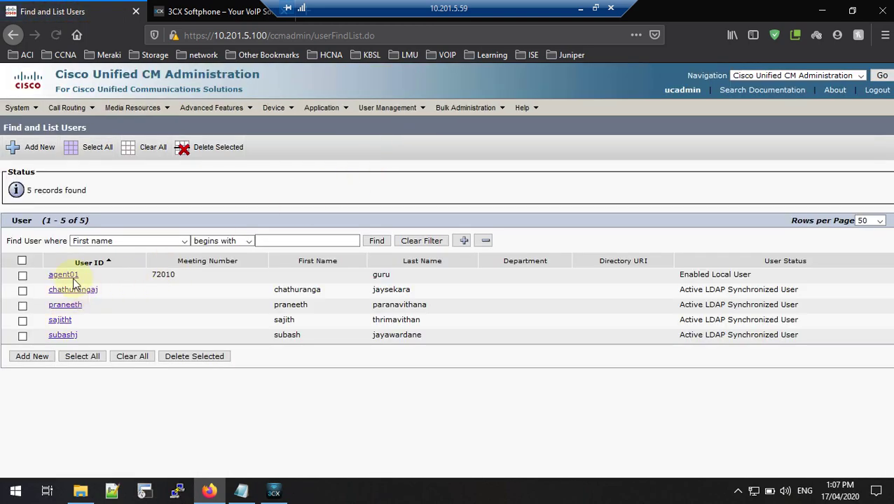
Step: Check agent01's User ID and Password in CUCM, then return to the 3CX account settings
click(67, 276)
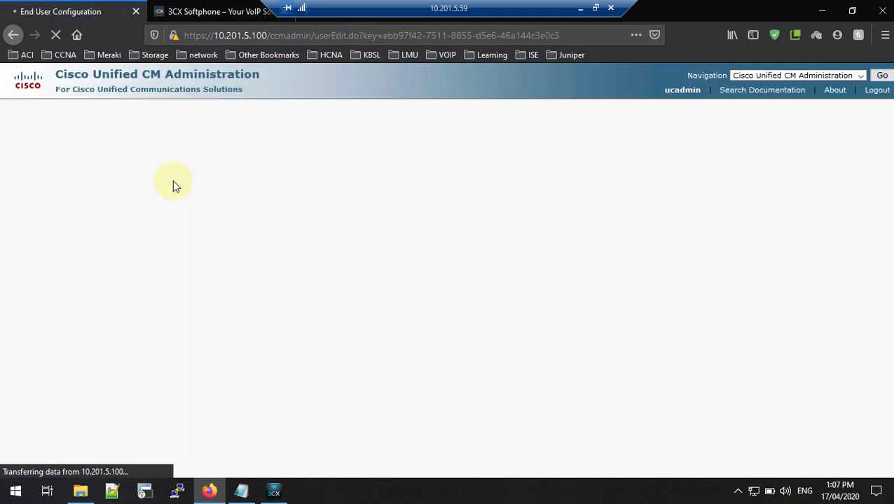
click(133, 248)
click(133, 263)
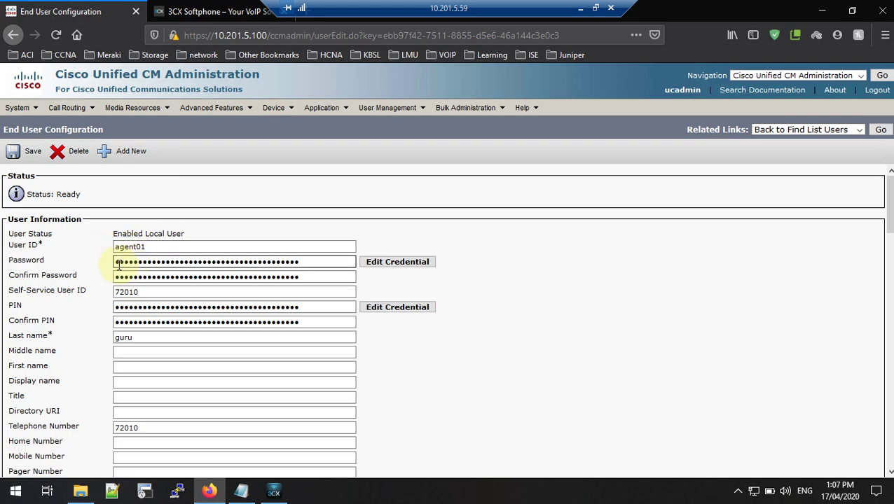
click(147, 246)
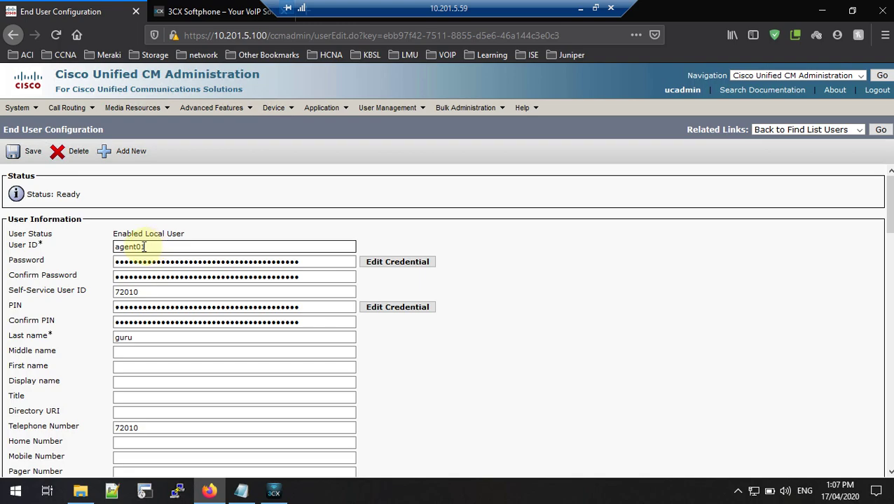
click(274, 492)
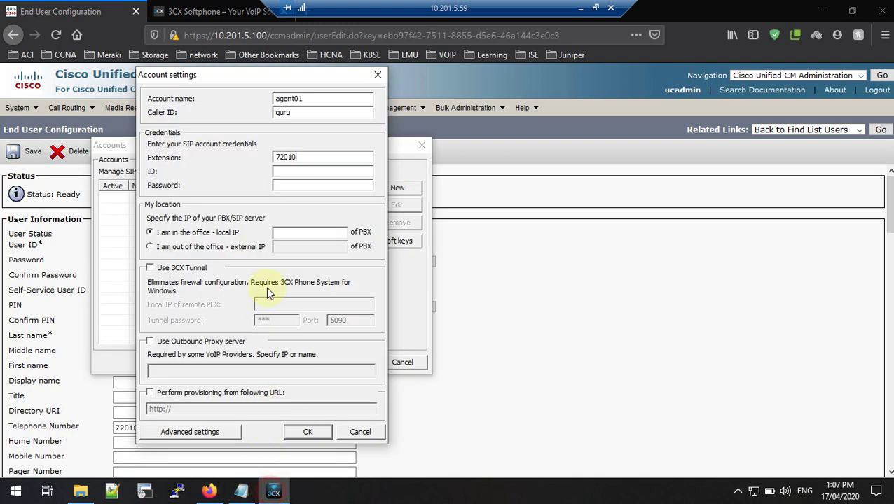
Step: Set ID agent01, the account password and PBX IP 10.201.5.100, then save the account
click(241, 491)
drag(192, 236, 140, 237)
right_click(175, 236)
click(211, 278)
click(226, 75)
right_click(287, 172)
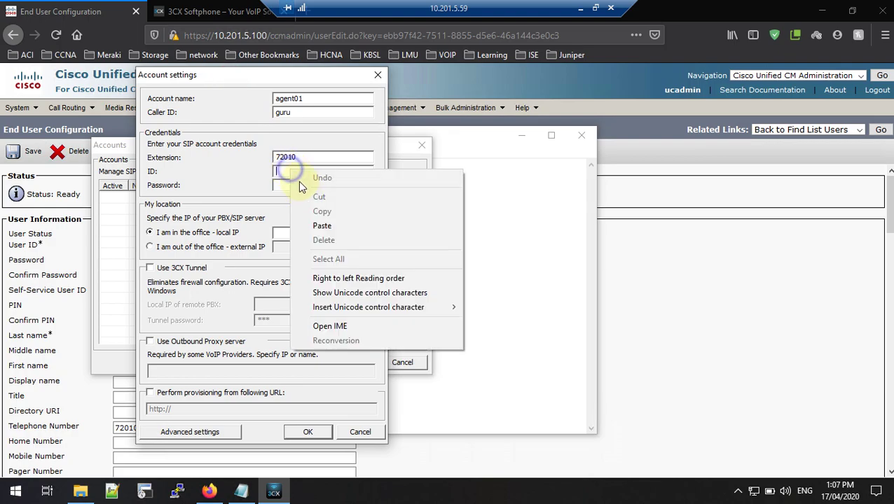
click(321, 226)
click(295, 185)
text(*)
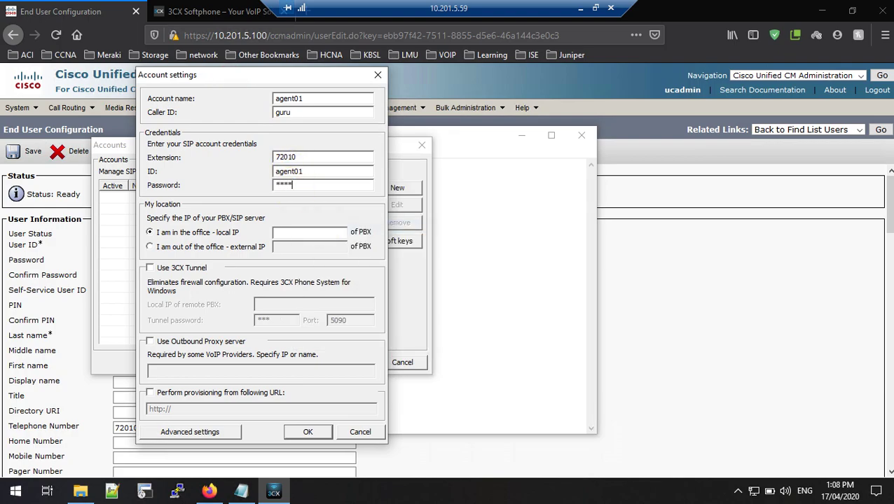
click(289, 232)
text(10.201.5.100)
click(317, 431)
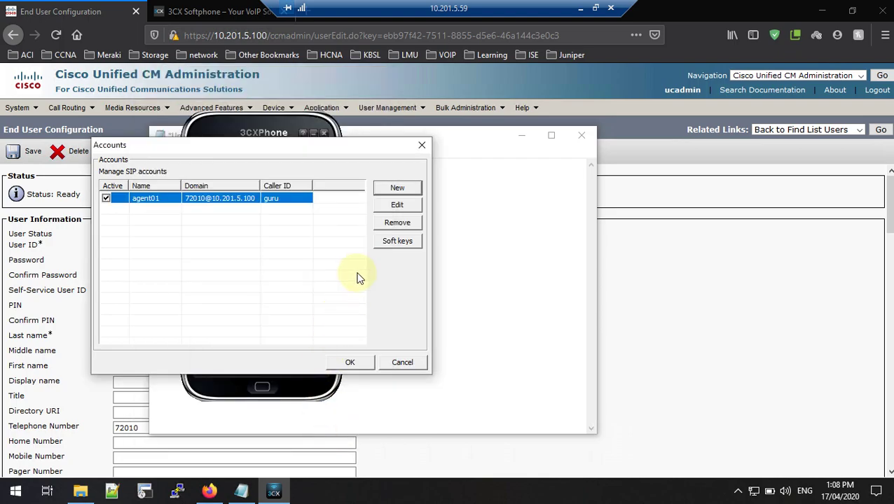
Step: Close the Accounts dialog and minimize Notepad, leaving agent01 On Hook and Available
click(364, 365)
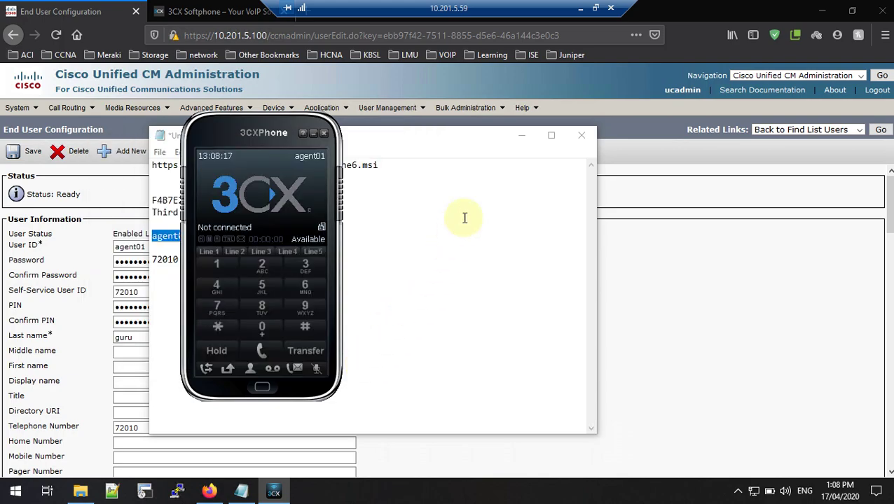
click(521, 137)
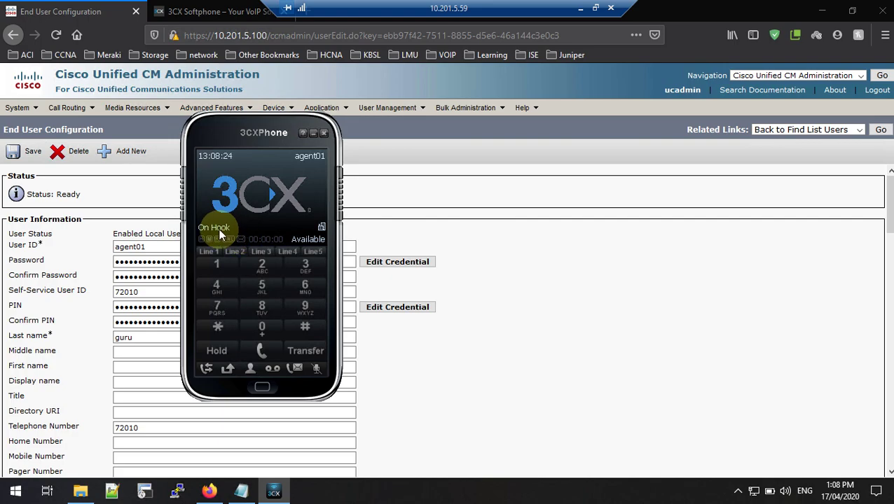
click(275, 107)
click(536, 144)
click(275, 109)
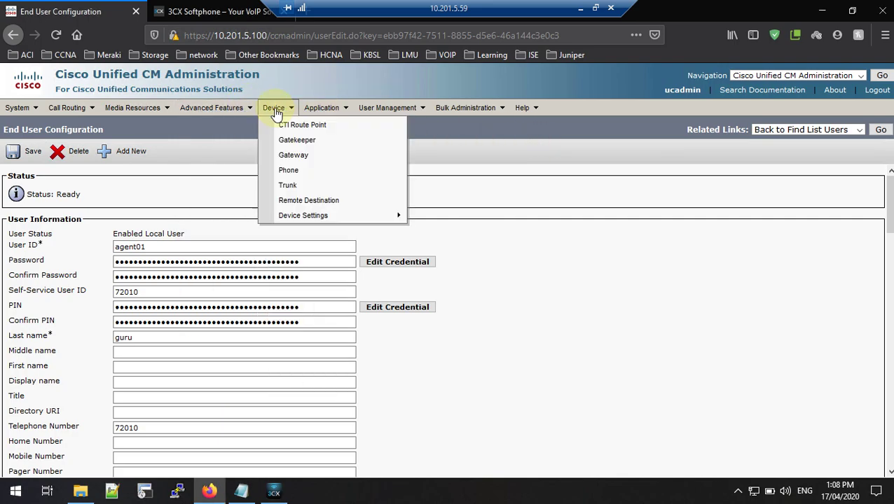
Step: List phones under Device > Phone and confirm the Third Party SIP Phone is Registered with 10.201.5.100
click(293, 175)
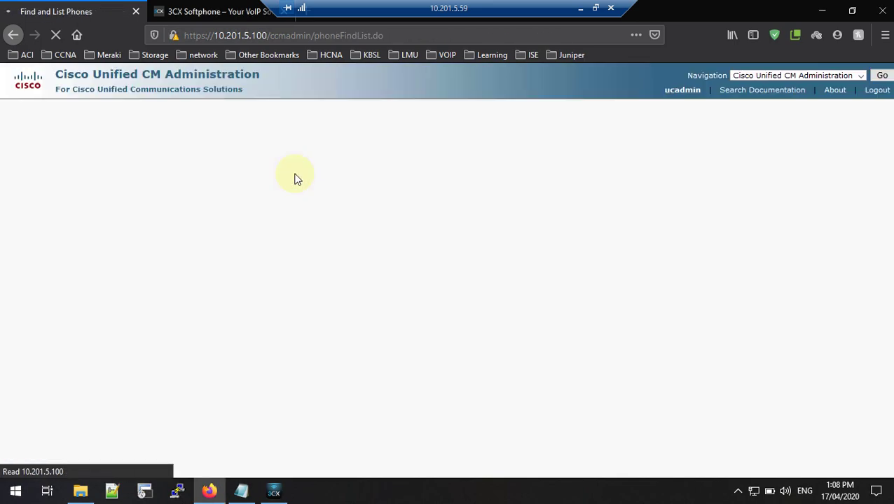
drag(667, 302, 530, 306)
click(395, 241)
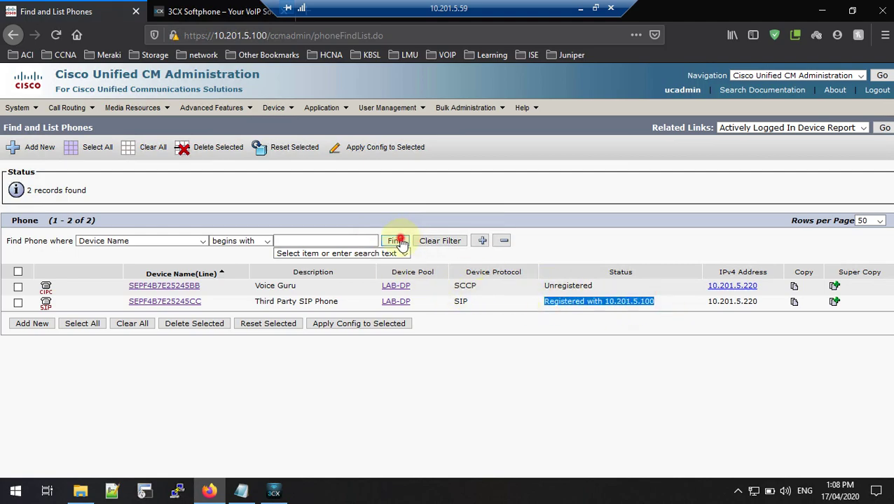
click(737, 491)
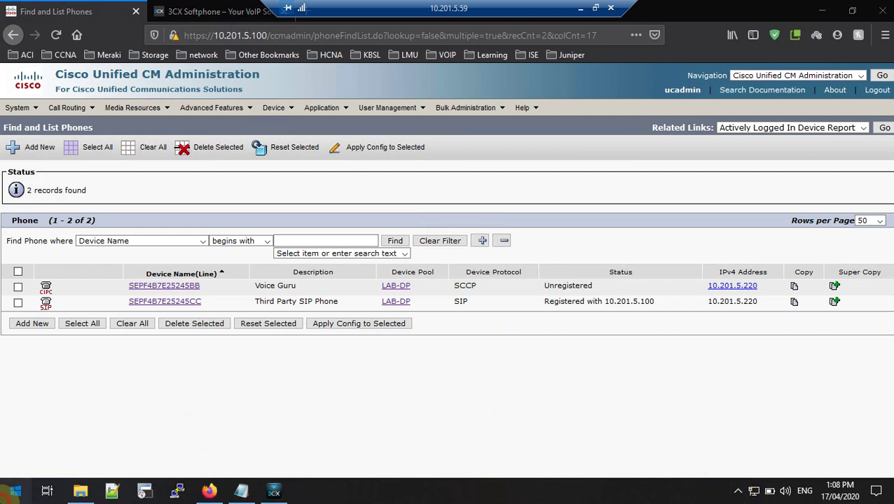
click(14, 491)
Step: Launch Cisco IP Communicator as administrator from Start search
text(co)
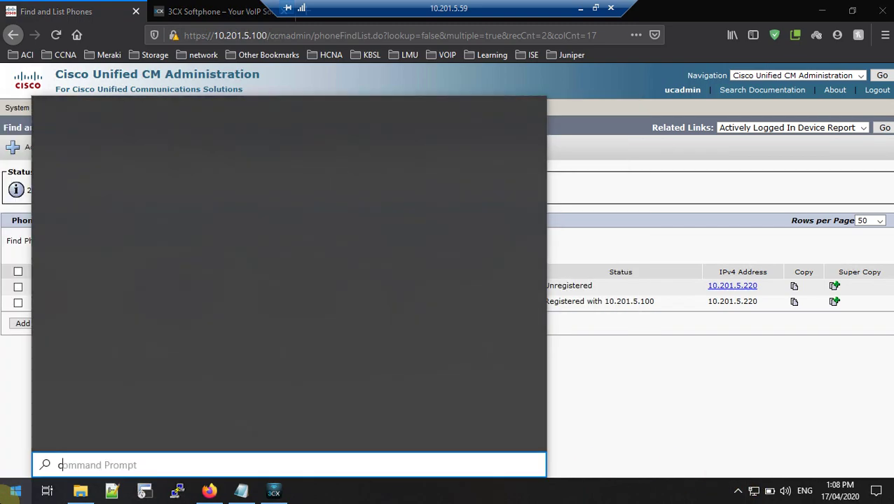
click(239, 226)
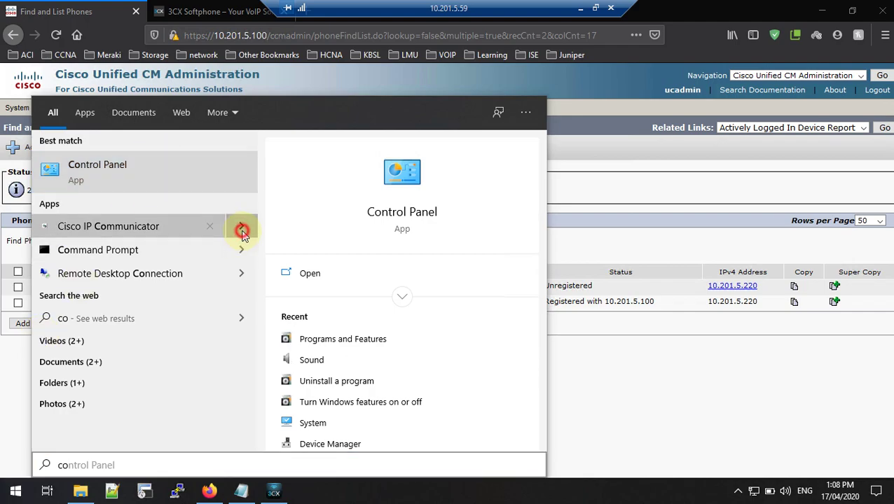
click(337, 296)
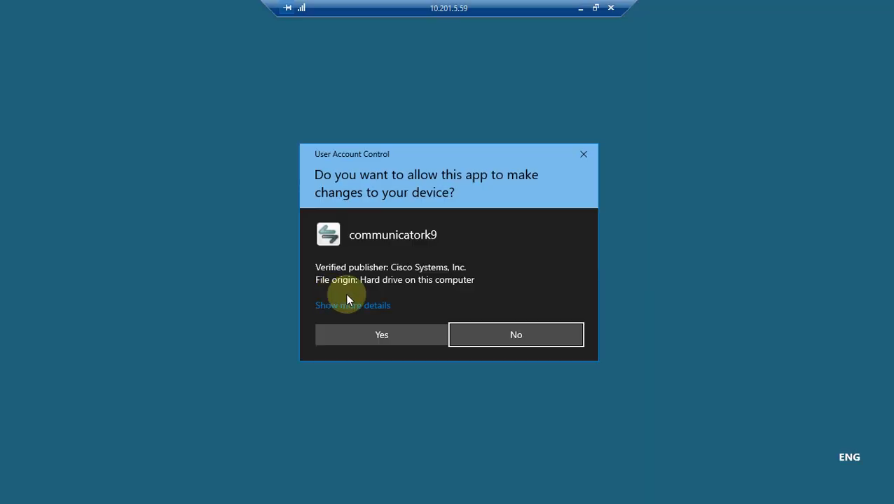
click(412, 332)
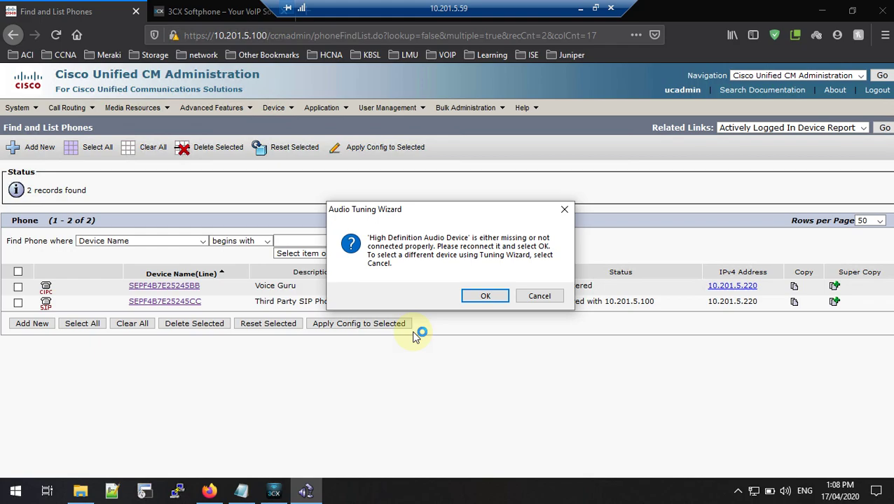
Step: Dismiss the missing audio device warning and cancel the Audio Tuning Wizard
click(485, 296)
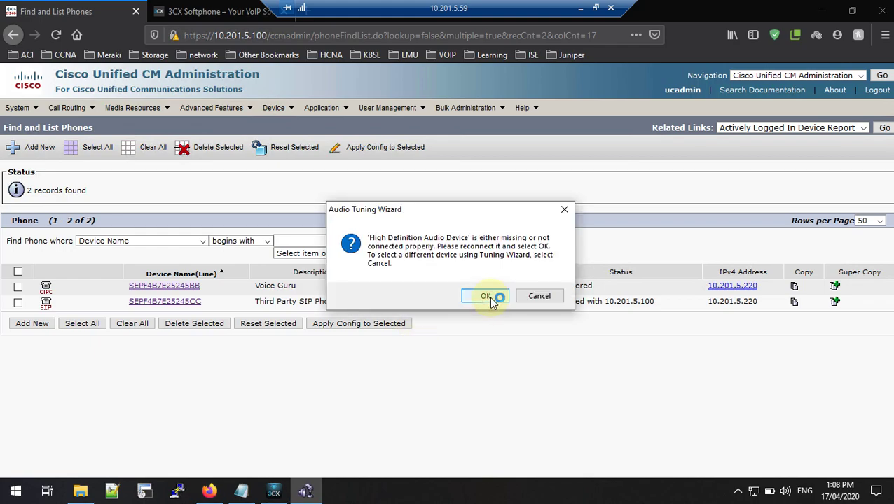
click(492, 298)
click(492, 298)
click(493, 298)
click(536, 297)
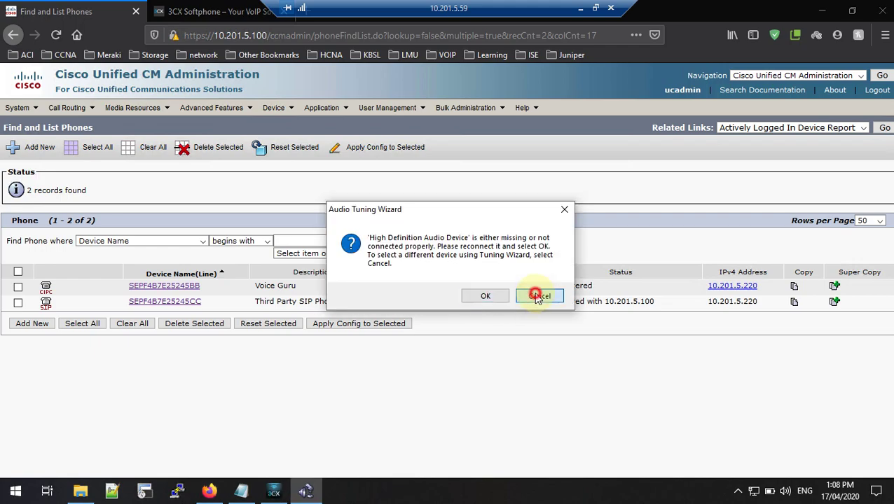
click(535, 275)
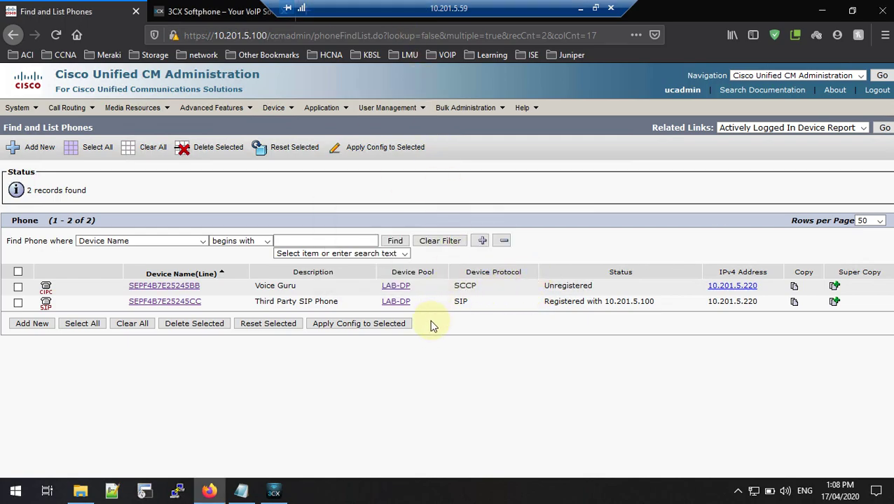
drag(664, 302, 489, 313)
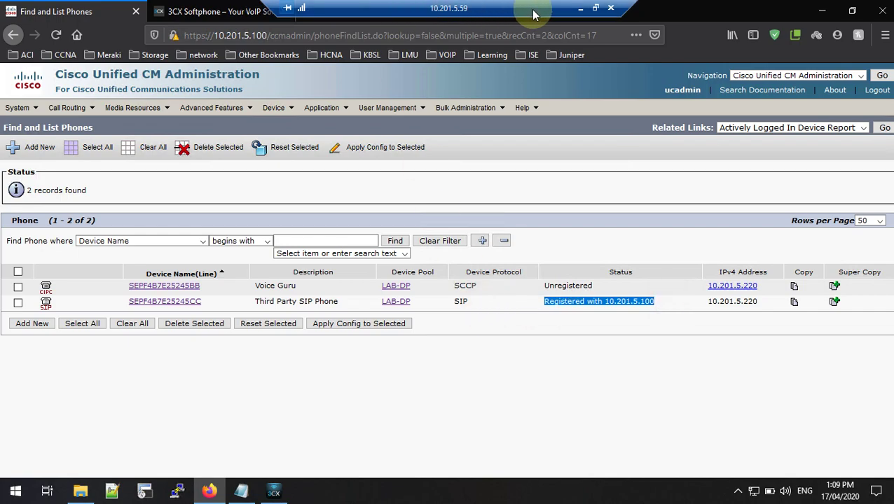
Step: Arrange the IP Communicator, 3CXPhone and notes windows, selecting extension 72010 in the notes
click(612, 10)
right_click(472, 198)
click(506, 243)
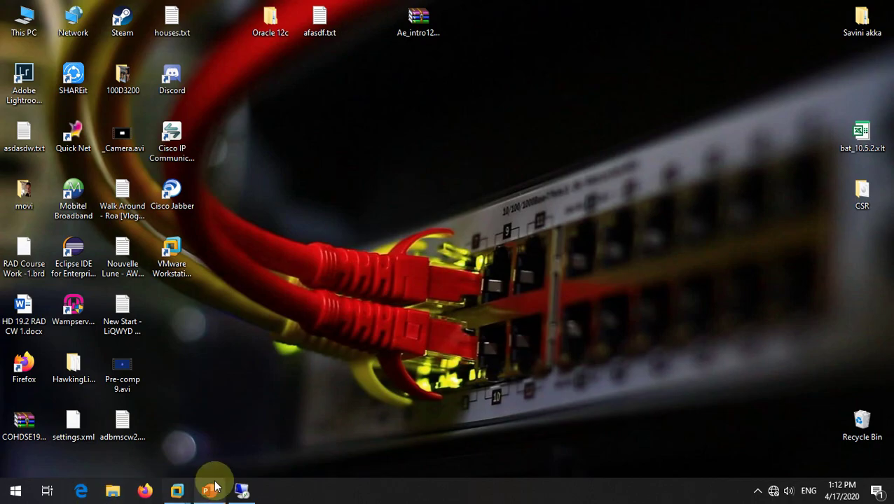
click(241, 491)
drag(637, 69, 630, 68)
click(273, 490)
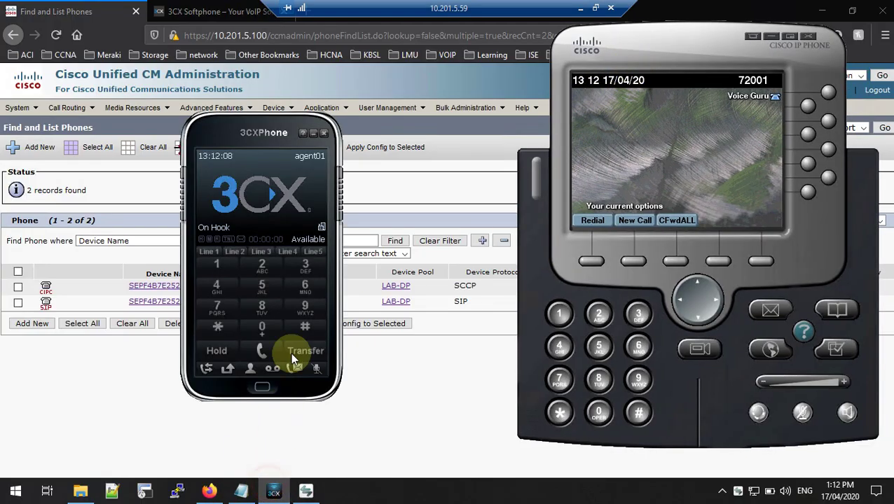
drag(213, 133, 189, 126)
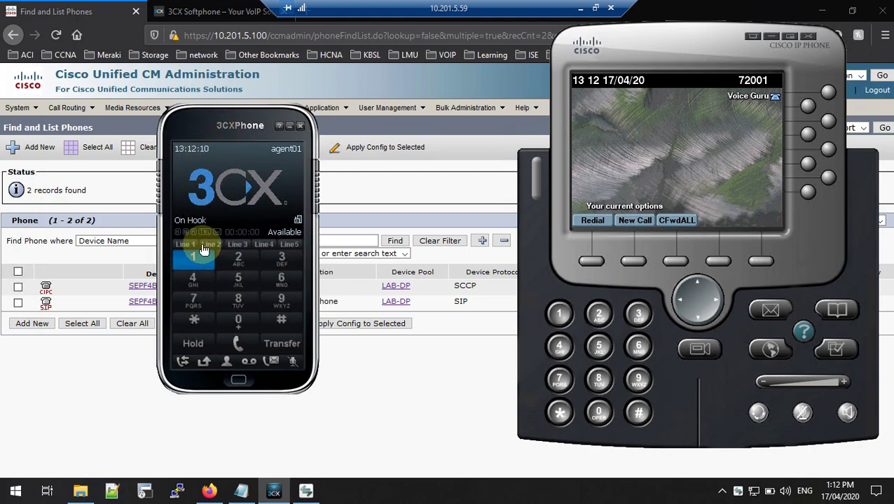
click(240, 491)
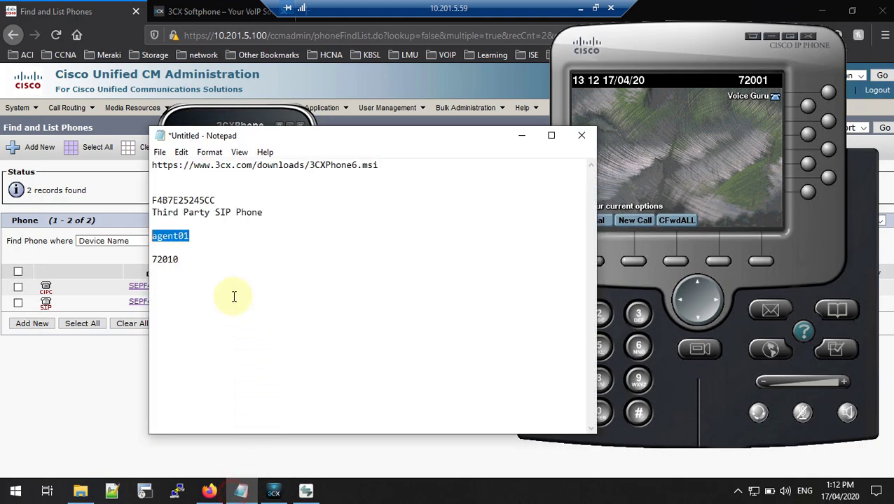
double_click(175, 264)
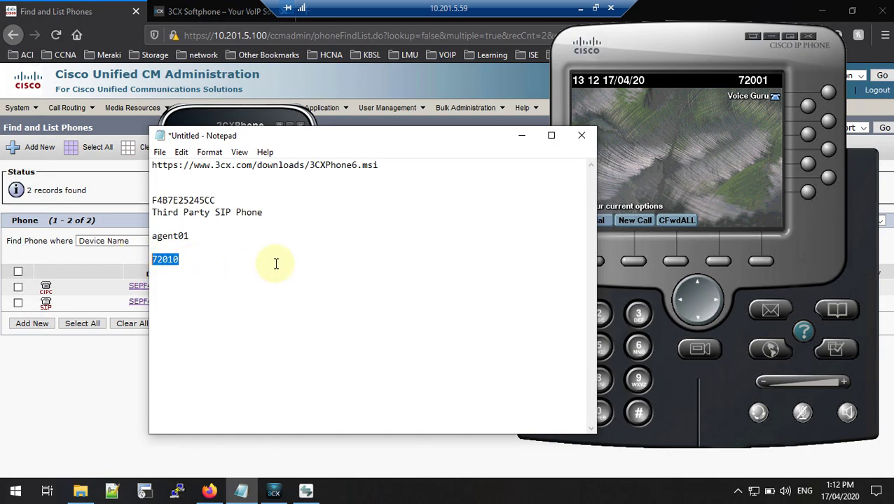
Step: Call 72010 from IP Communicator, answer on 3CXPhone, then hang up
click(653, 185)
right_click(655, 186)
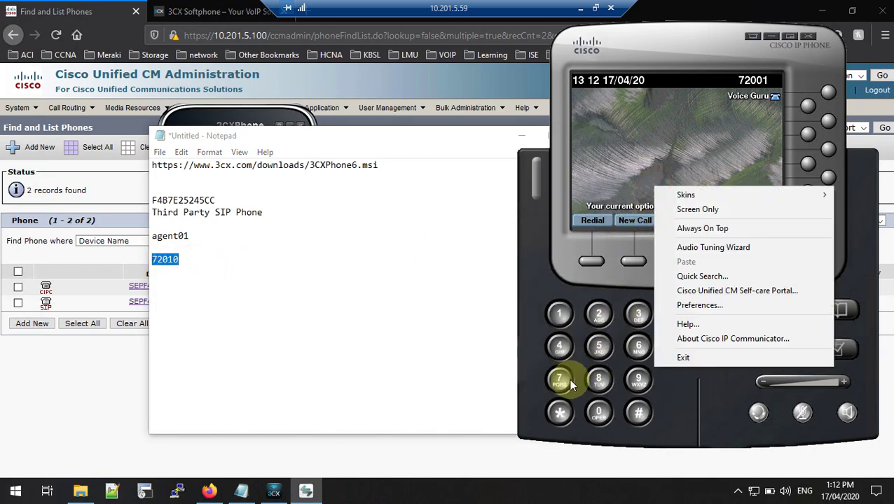
click(570, 378)
click(599, 319)
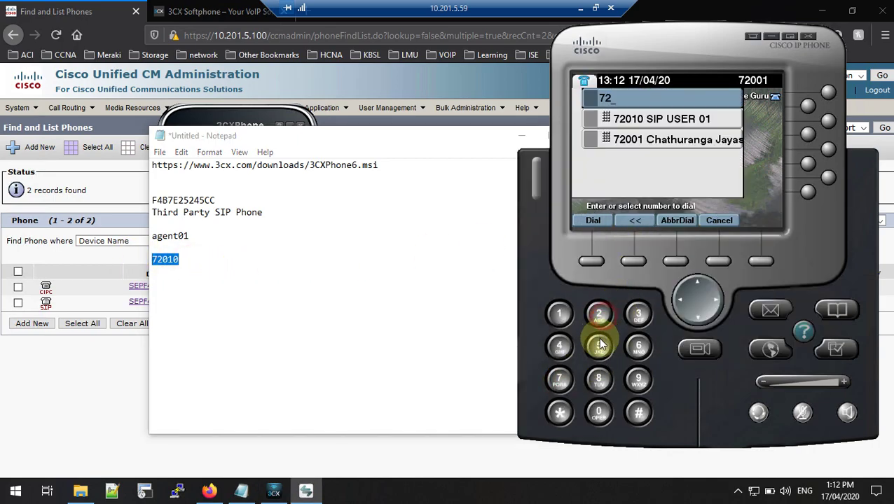
click(599, 412)
click(559, 314)
click(598, 412)
click(591, 261)
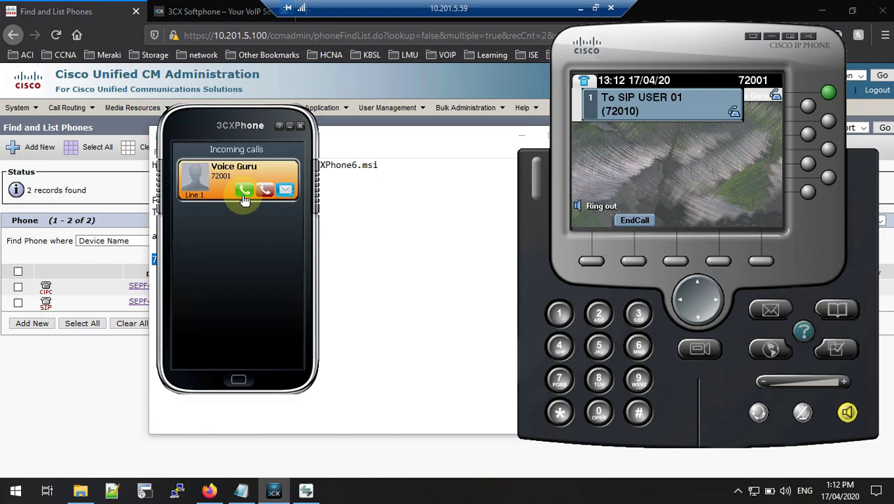
click(244, 196)
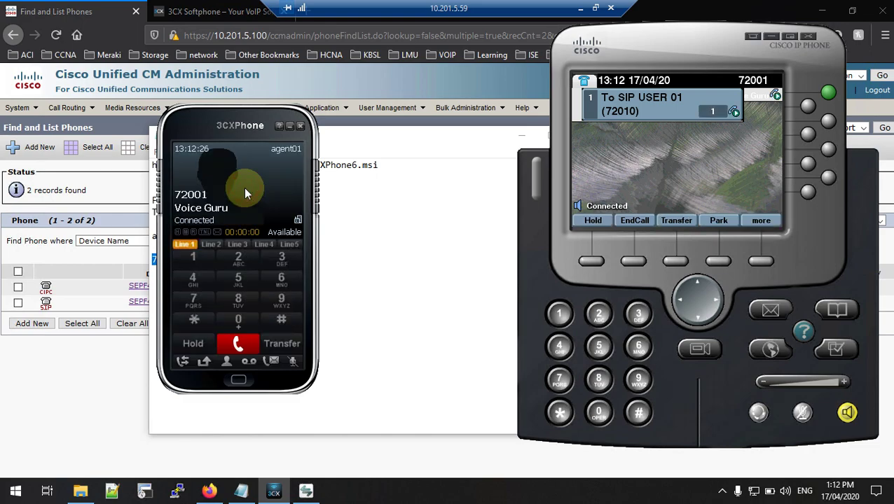
click(244, 346)
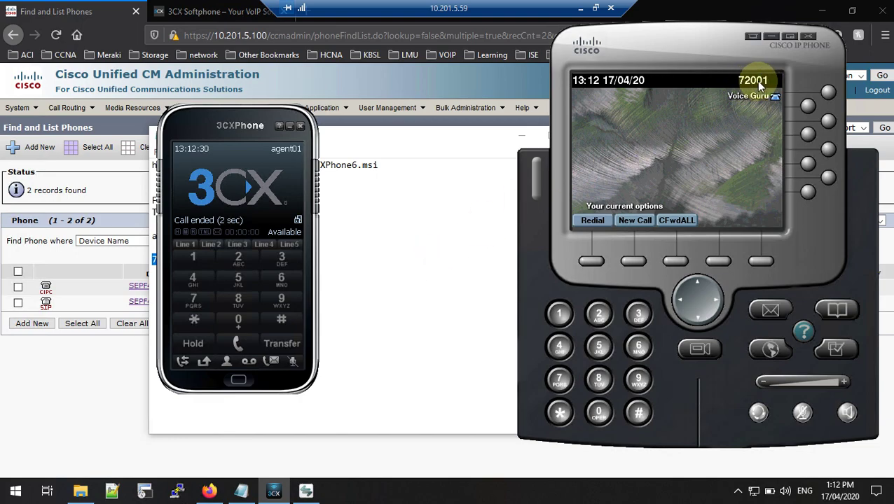
Step: Call 72001 from 3CXPhone, answer on the Cisco phone, then end the call
click(194, 299)
click(231, 261)
click(237, 319)
click(238, 319)
click(197, 257)
click(243, 344)
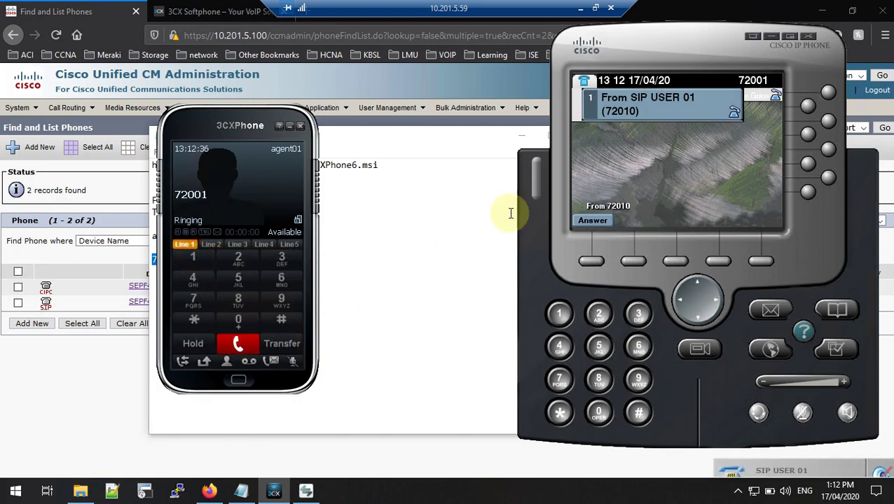
click(591, 262)
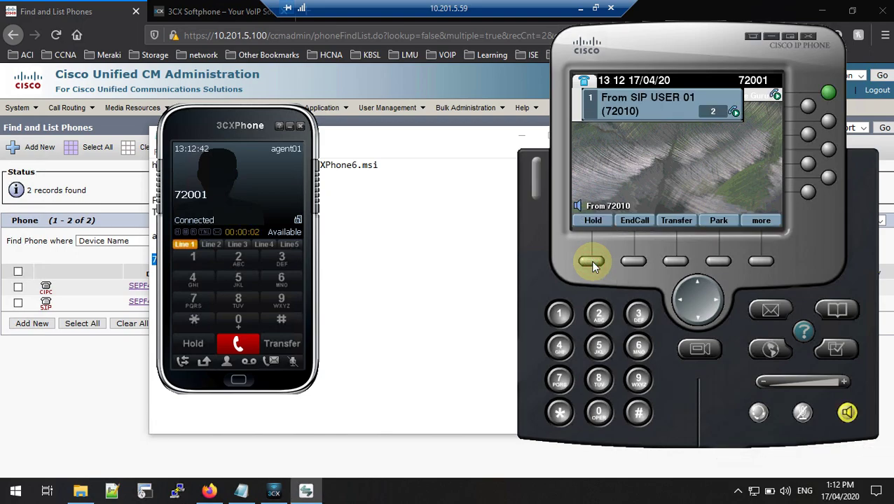
click(628, 261)
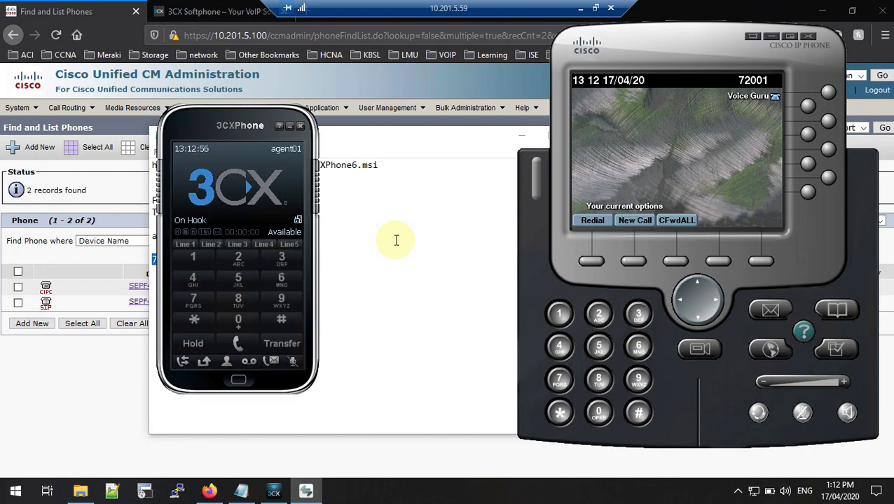
click(431, 144)
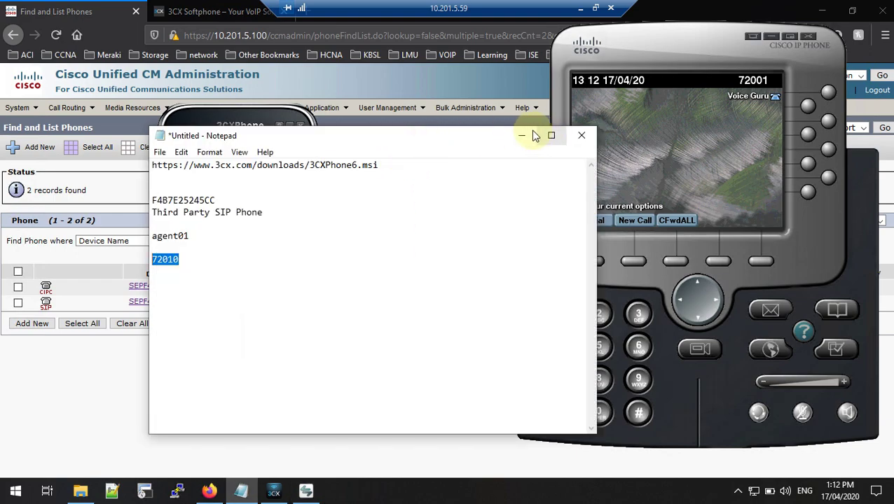
Step: Minimize Notepad, rerun Find on the phone list, and restore 3CXPhone and IP Communicator
click(522, 135)
mouse_move(203, 121)
mouse_down()
mouse_move(257, 134)
mouse_move(204, 123)
mouse_up()
click(379, 396)
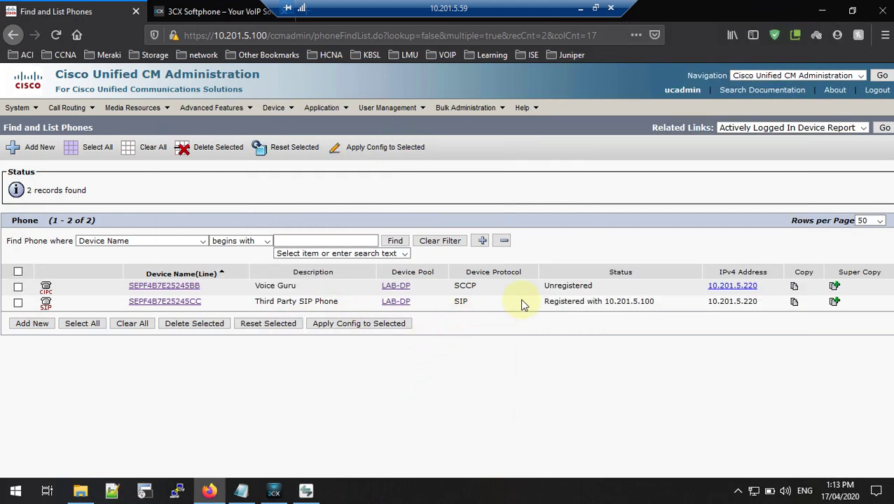
click(395, 241)
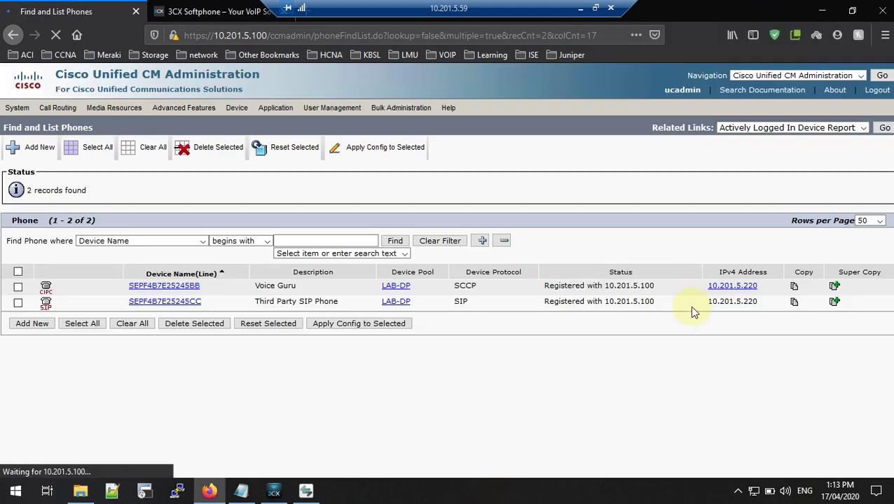
click(283, 490)
click(284, 490)
click(296, 490)
click(303, 491)
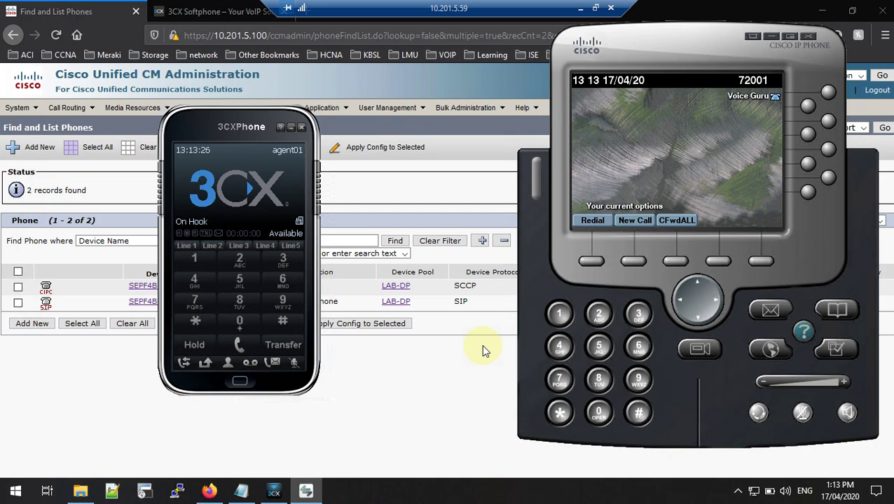
Step: Minimise the remote desktop session and refresh the local Windows desktop
click(581, 11)
right_click(510, 133)
click(530, 174)
right_click(340, 227)
Step: Show slide 2 (Thank You !!!) of third-parti-sip-phone.pptx, then minimise PowerPoint
click(214, 466)
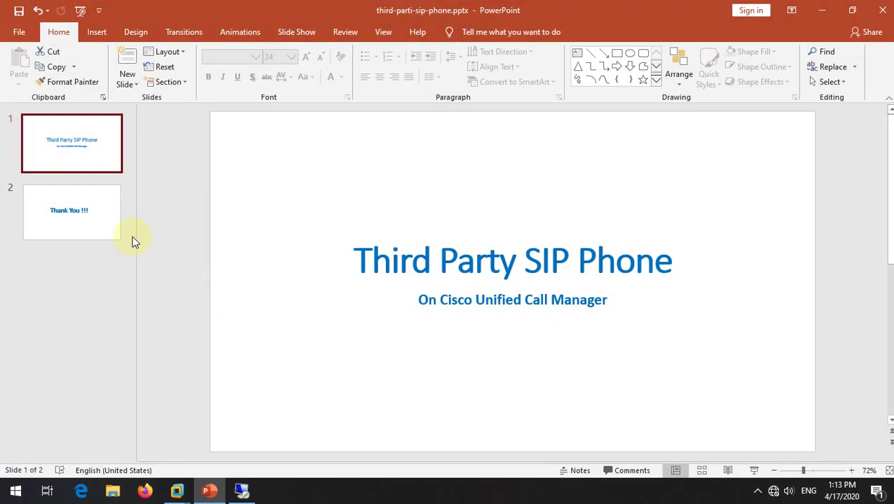
click(89, 215)
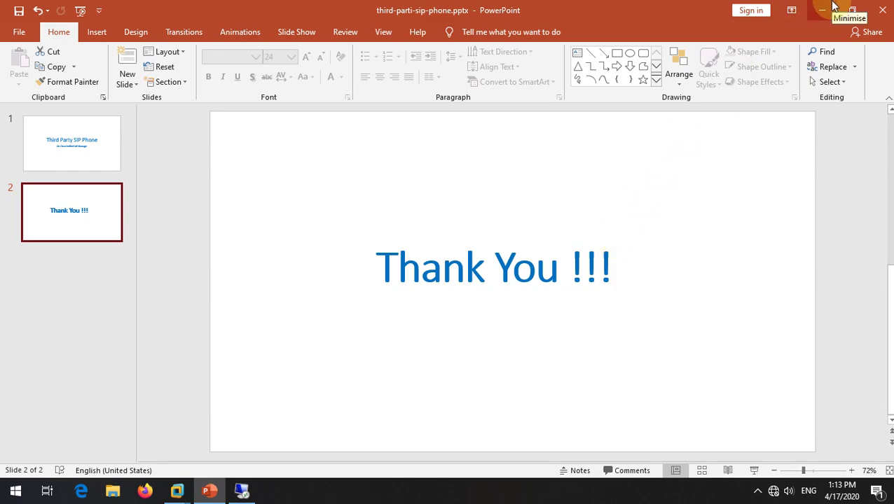
click(822, 10)
right_click(504, 145)
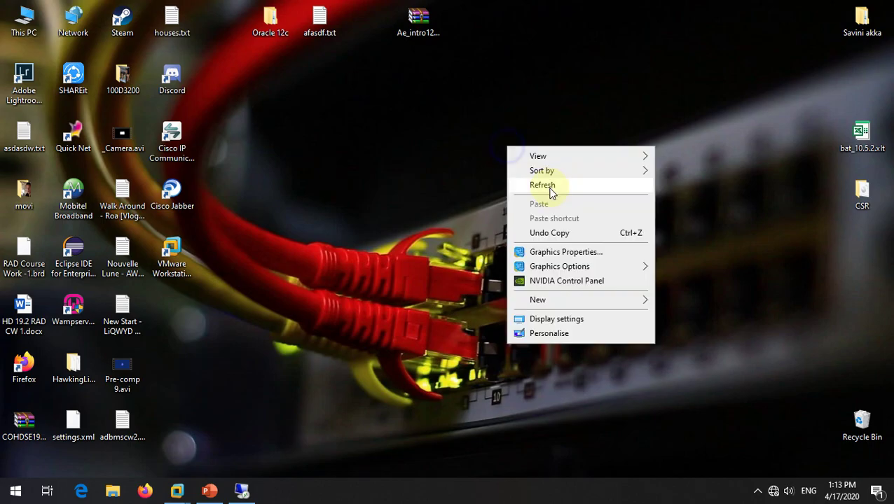